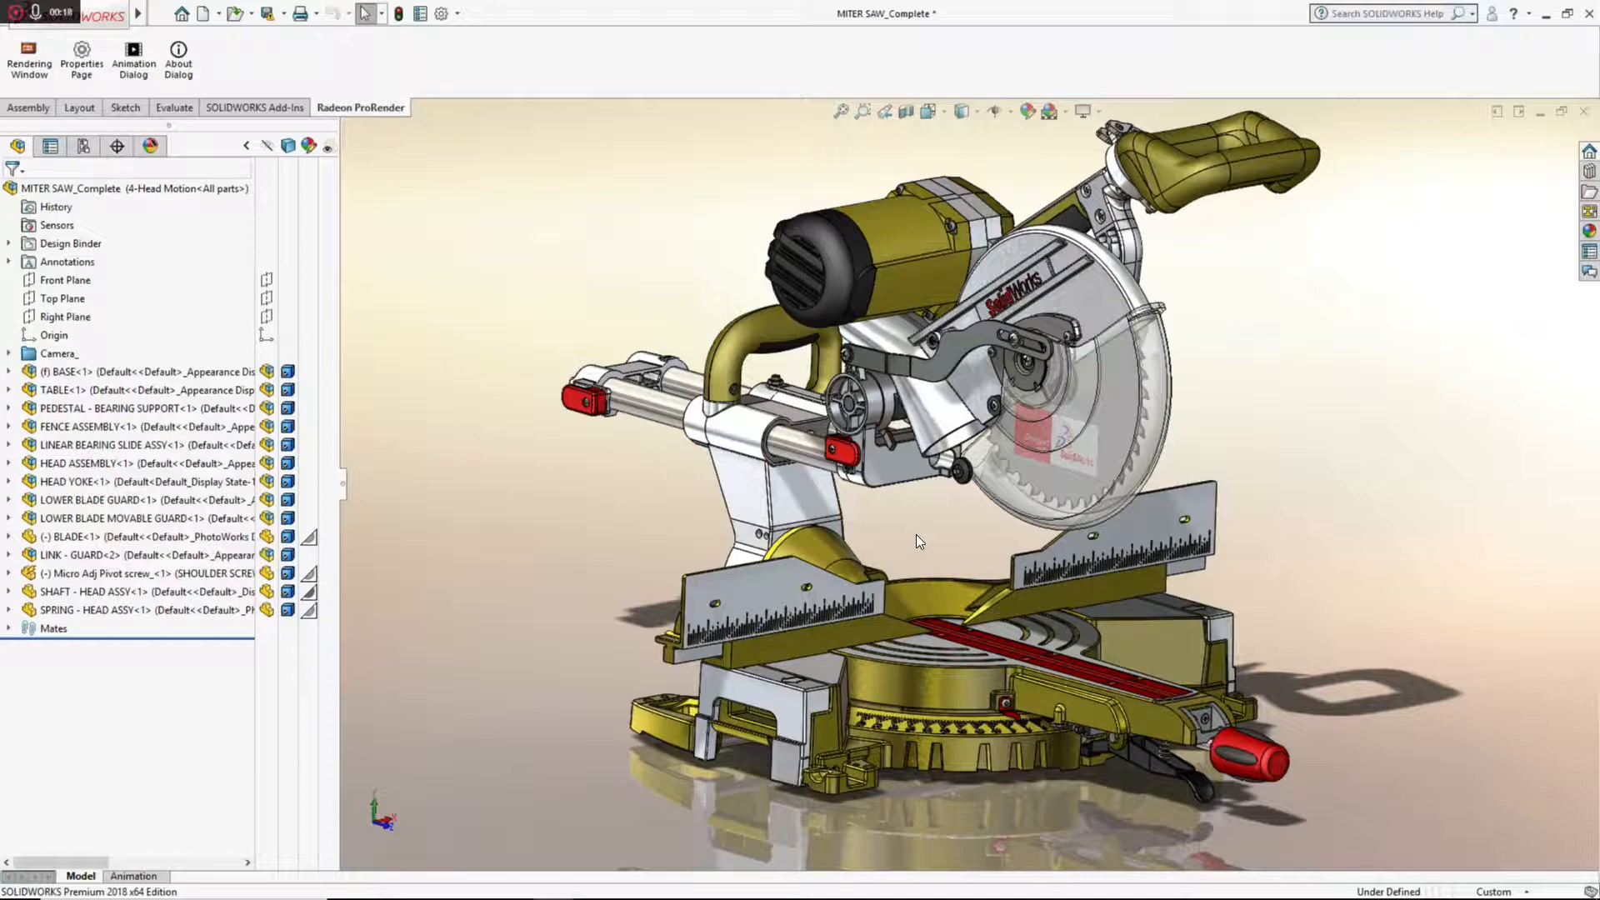
Check the available render devices in the Radeon ProRender properties and accept the settings.
{"action": "mouse_move", "coordinate": [916, 533]}
{"action": "middle_mouse_down"}
{"action": "mouse_move", "coordinate": [932, 525]}
{"action": "mouse_move", "coordinate": [877, 537]}
{"action": "mouse_move", "coordinate": [901, 538]}
{"action": "middle_mouse_up"}
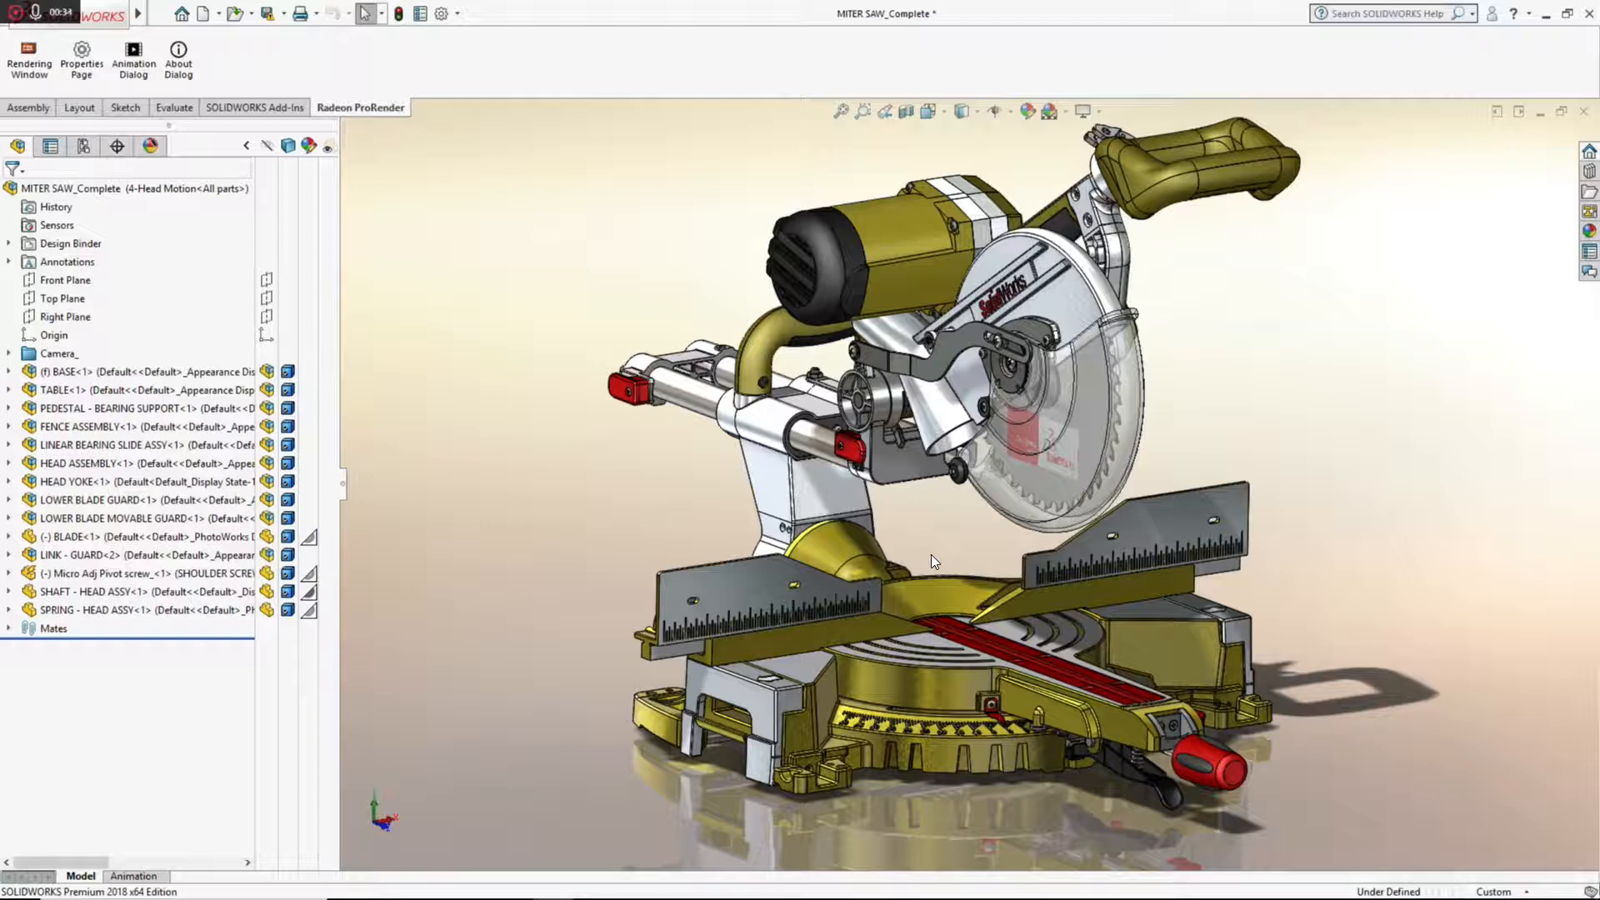
{"action": "left_click", "coordinate": [92, 74]}
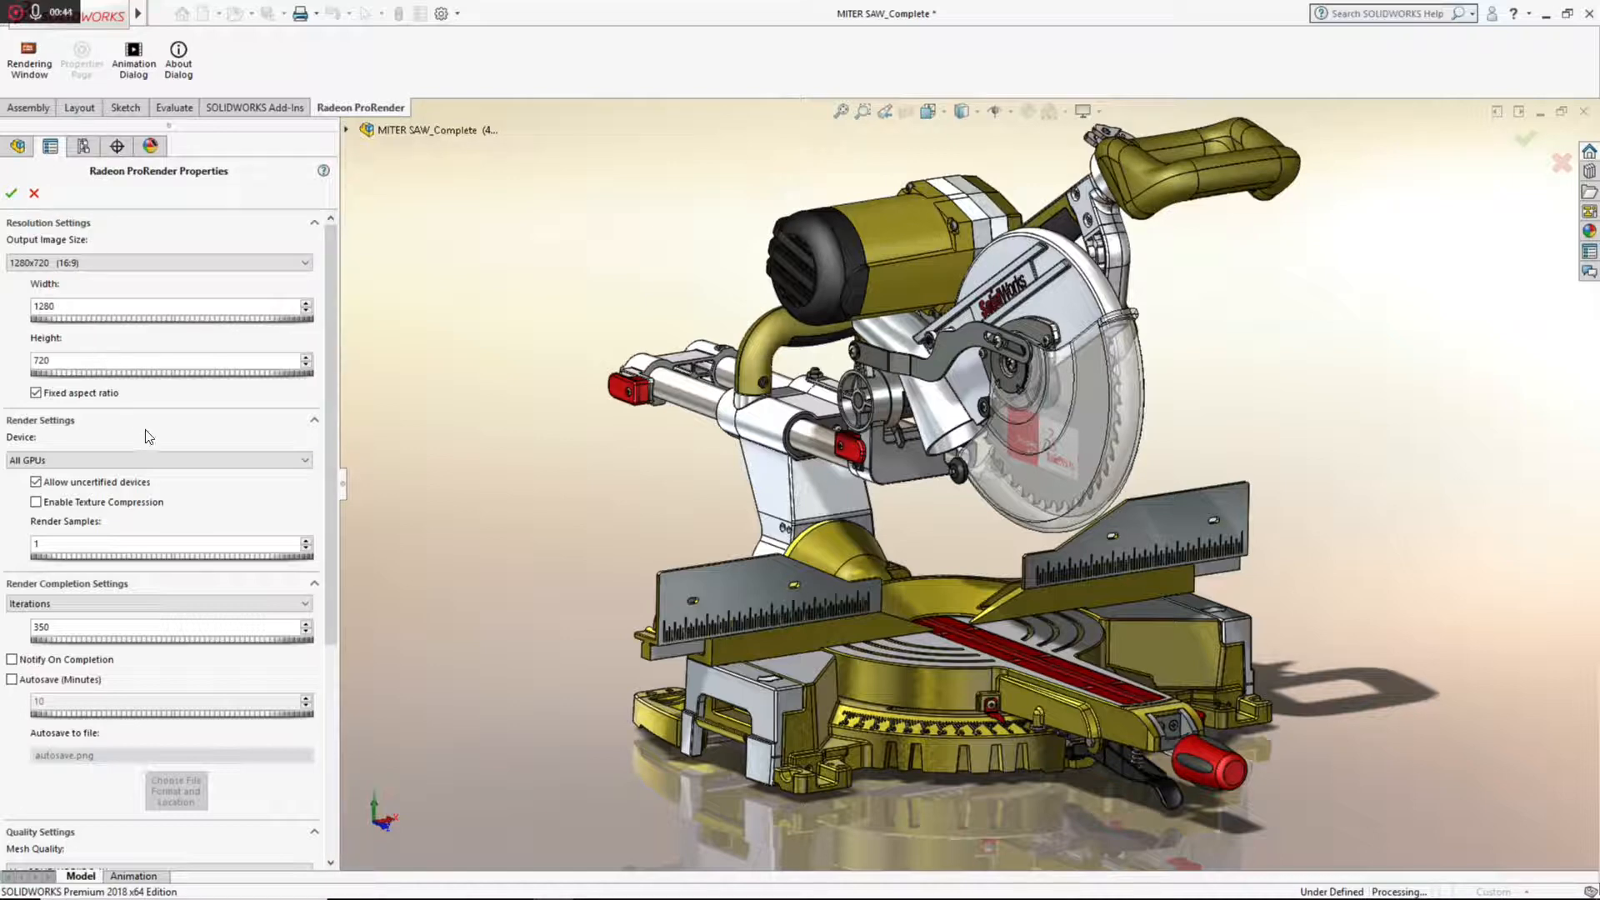
{"action": "left_click", "coordinate": [293, 462]}
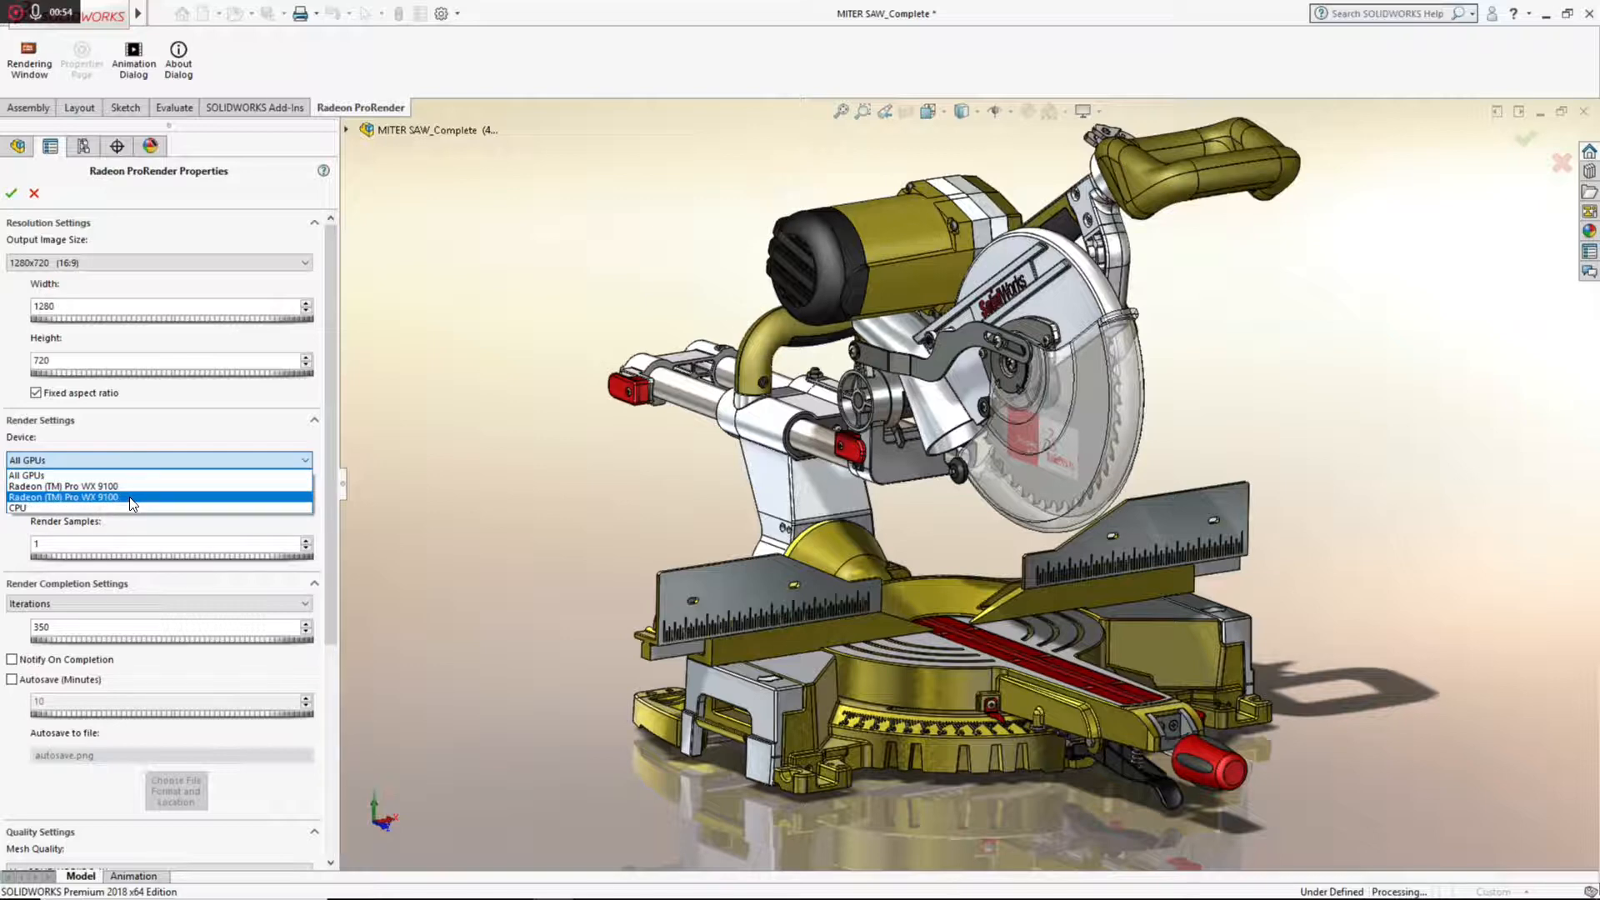
{"action": "left_click", "coordinate": [13, 197]}
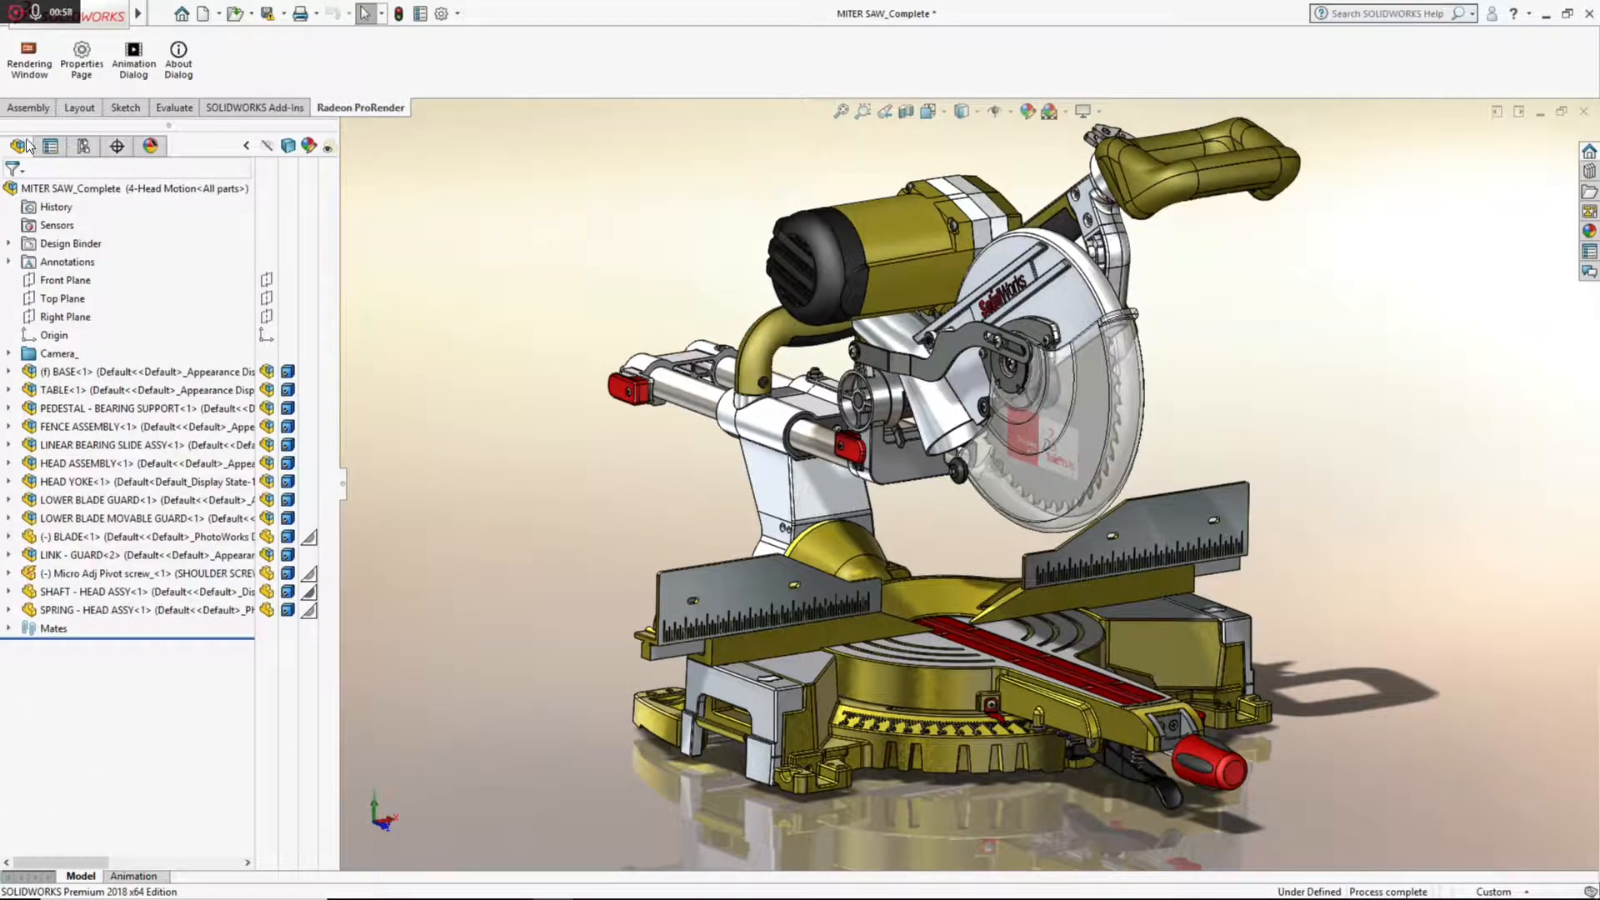
Open the ProRender rendering window for the miter saw and set its environment lighting to Sun & Sky.
{"action": "left_click", "coordinate": [30, 60]}
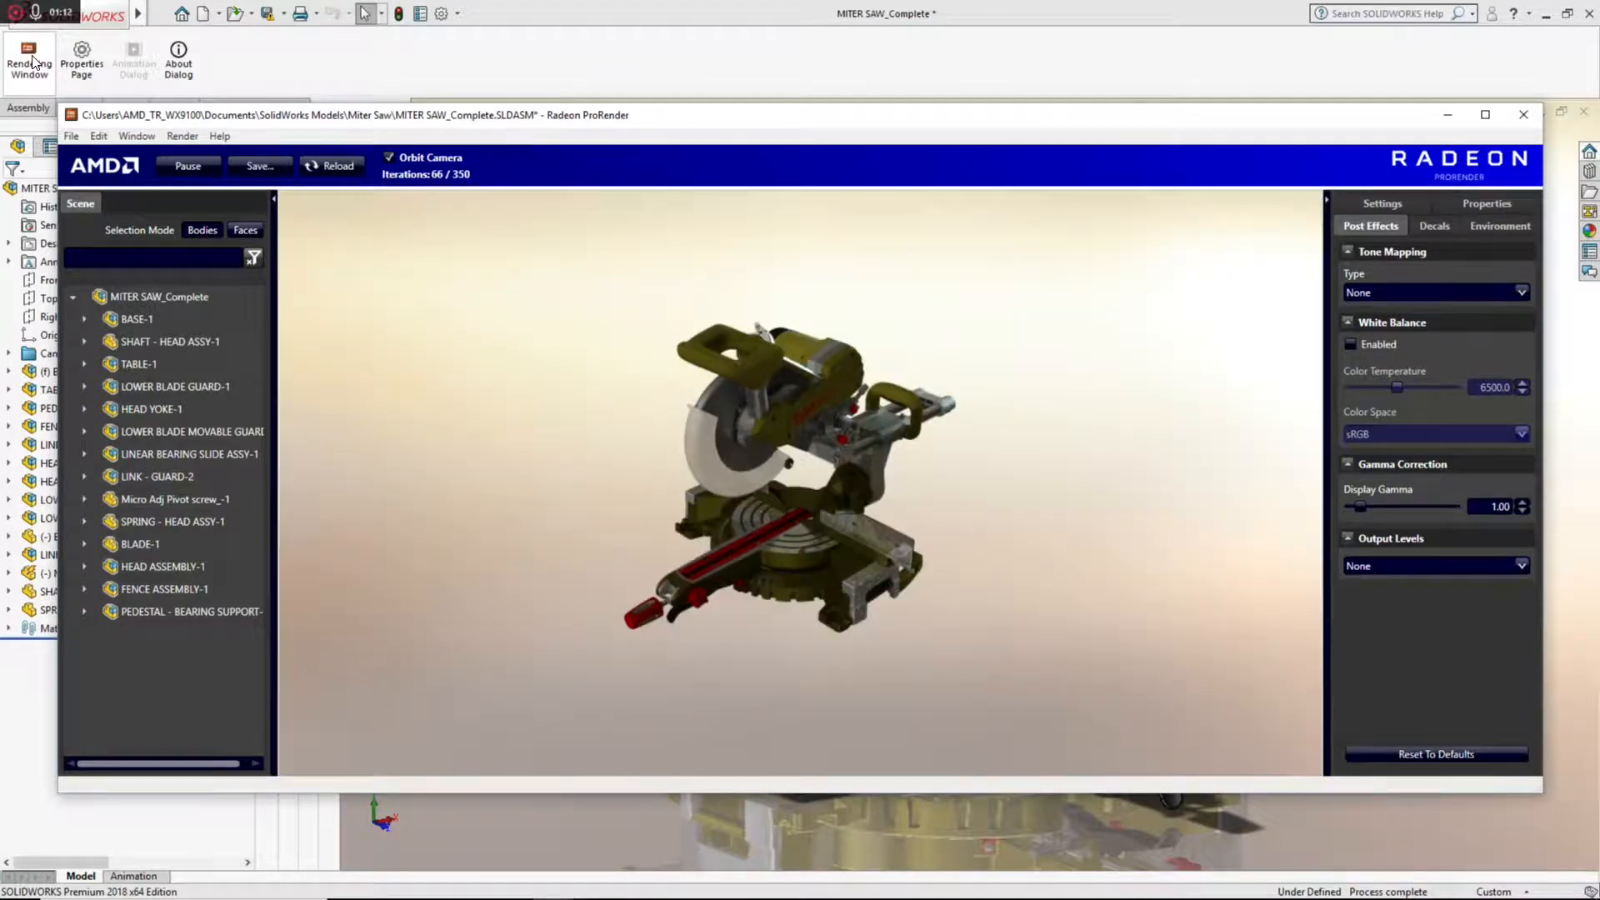
{"action": "left_click", "coordinate": [1433, 225]}
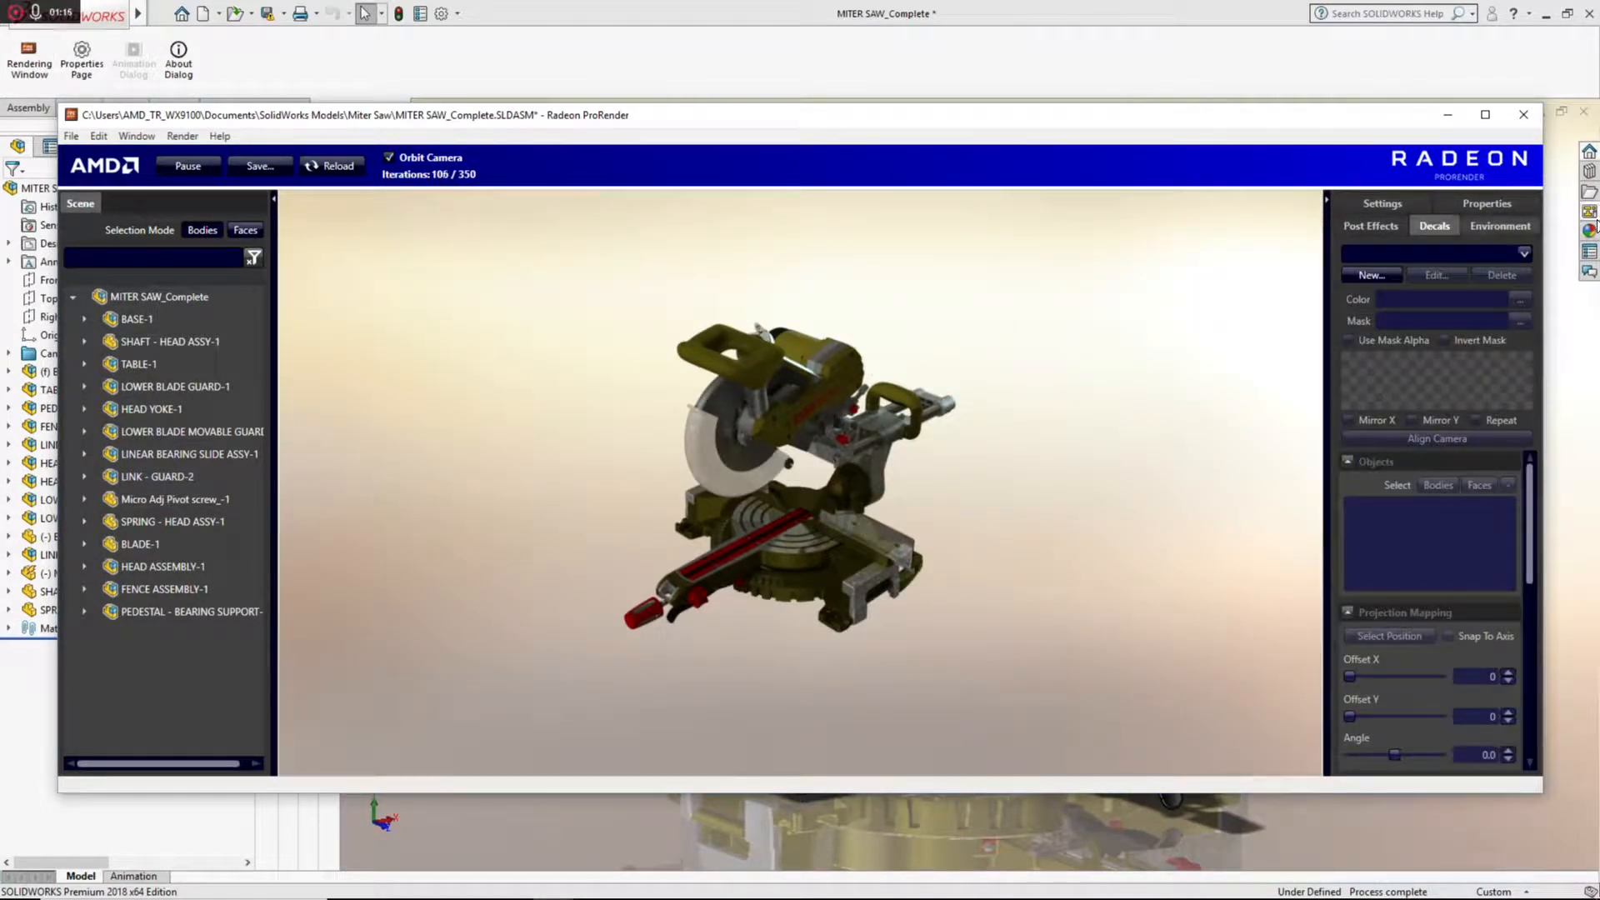
{"action": "left_click", "coordinate": [1502, 223]}
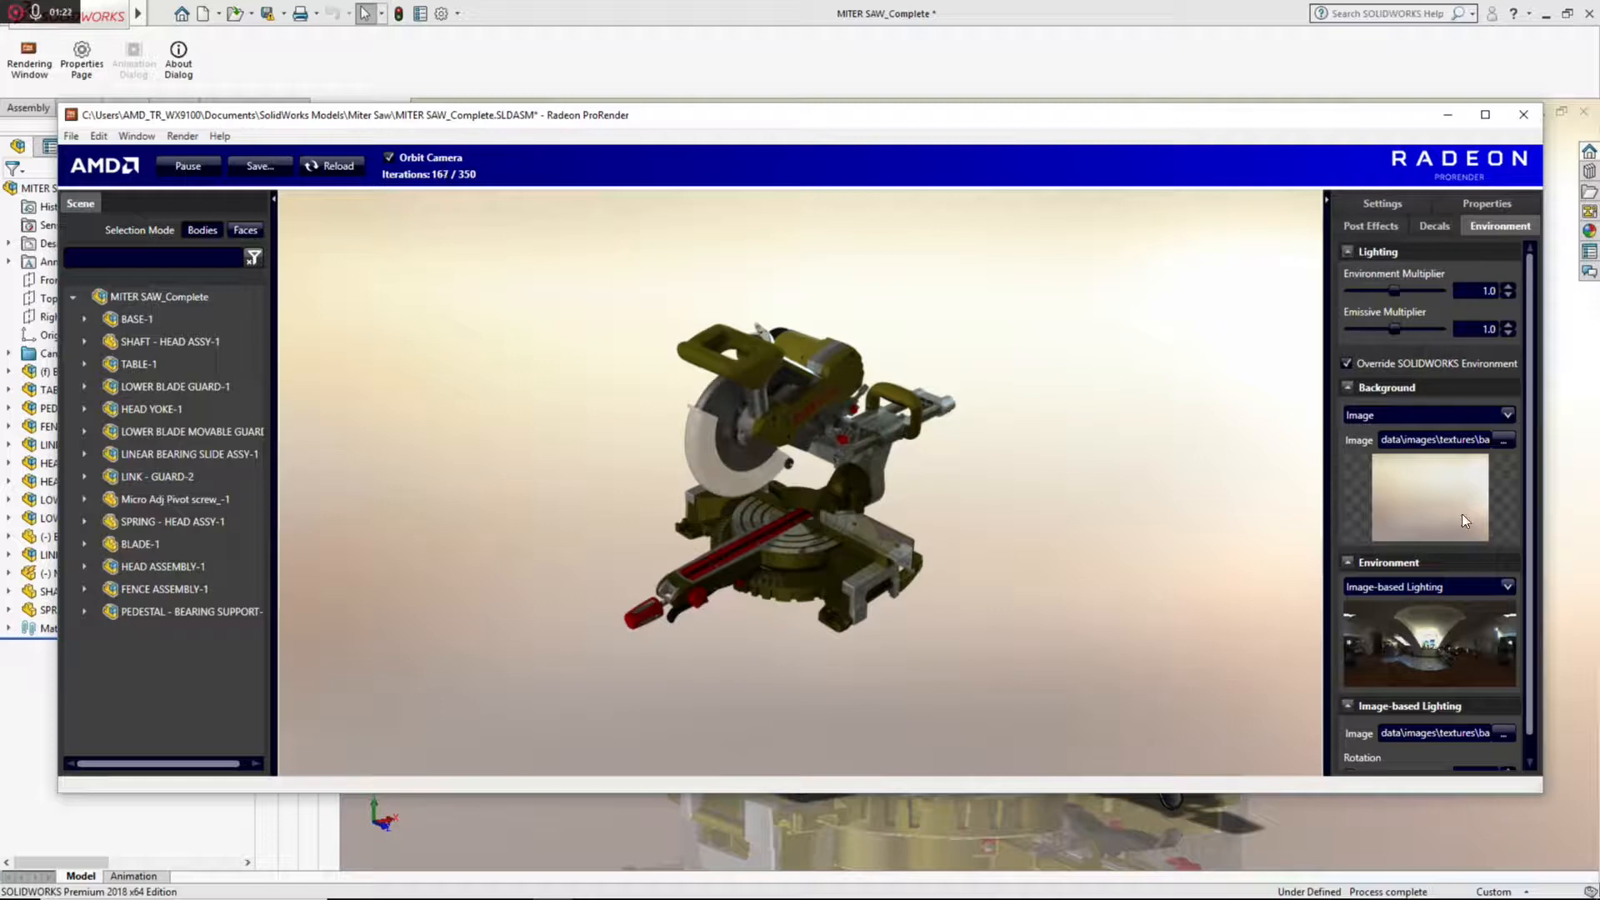
{"action": "left_click", "coordinate": [1507, 586]}
{"action": "left_click", "coordinate": [1387, 627]}
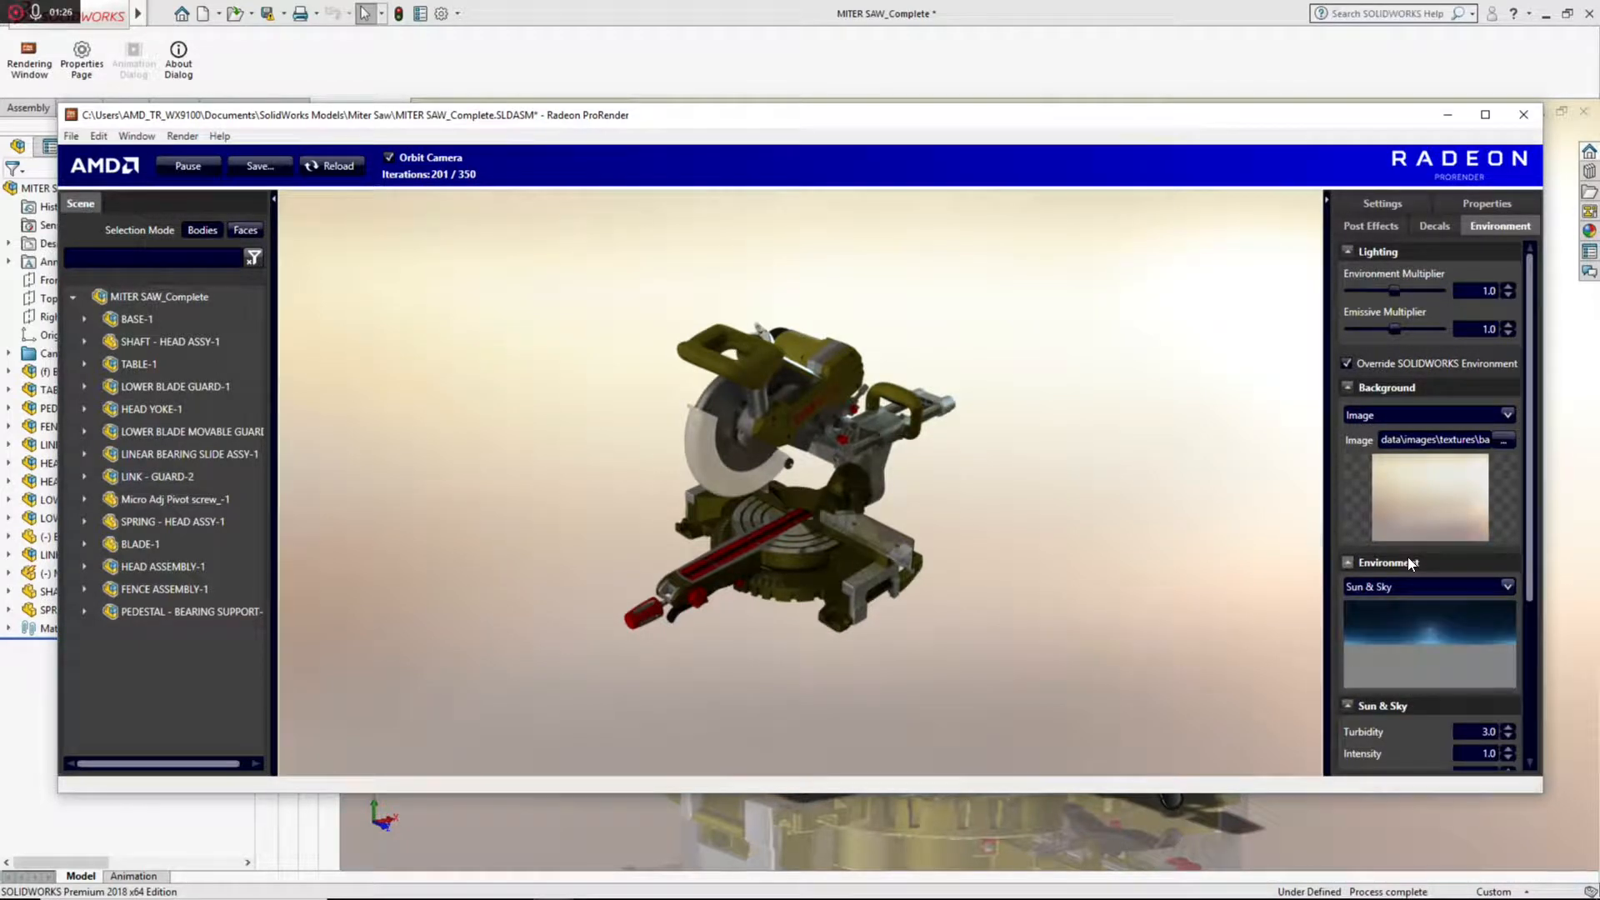
{"action": "left_click", "coordinate": [1371, 225]}
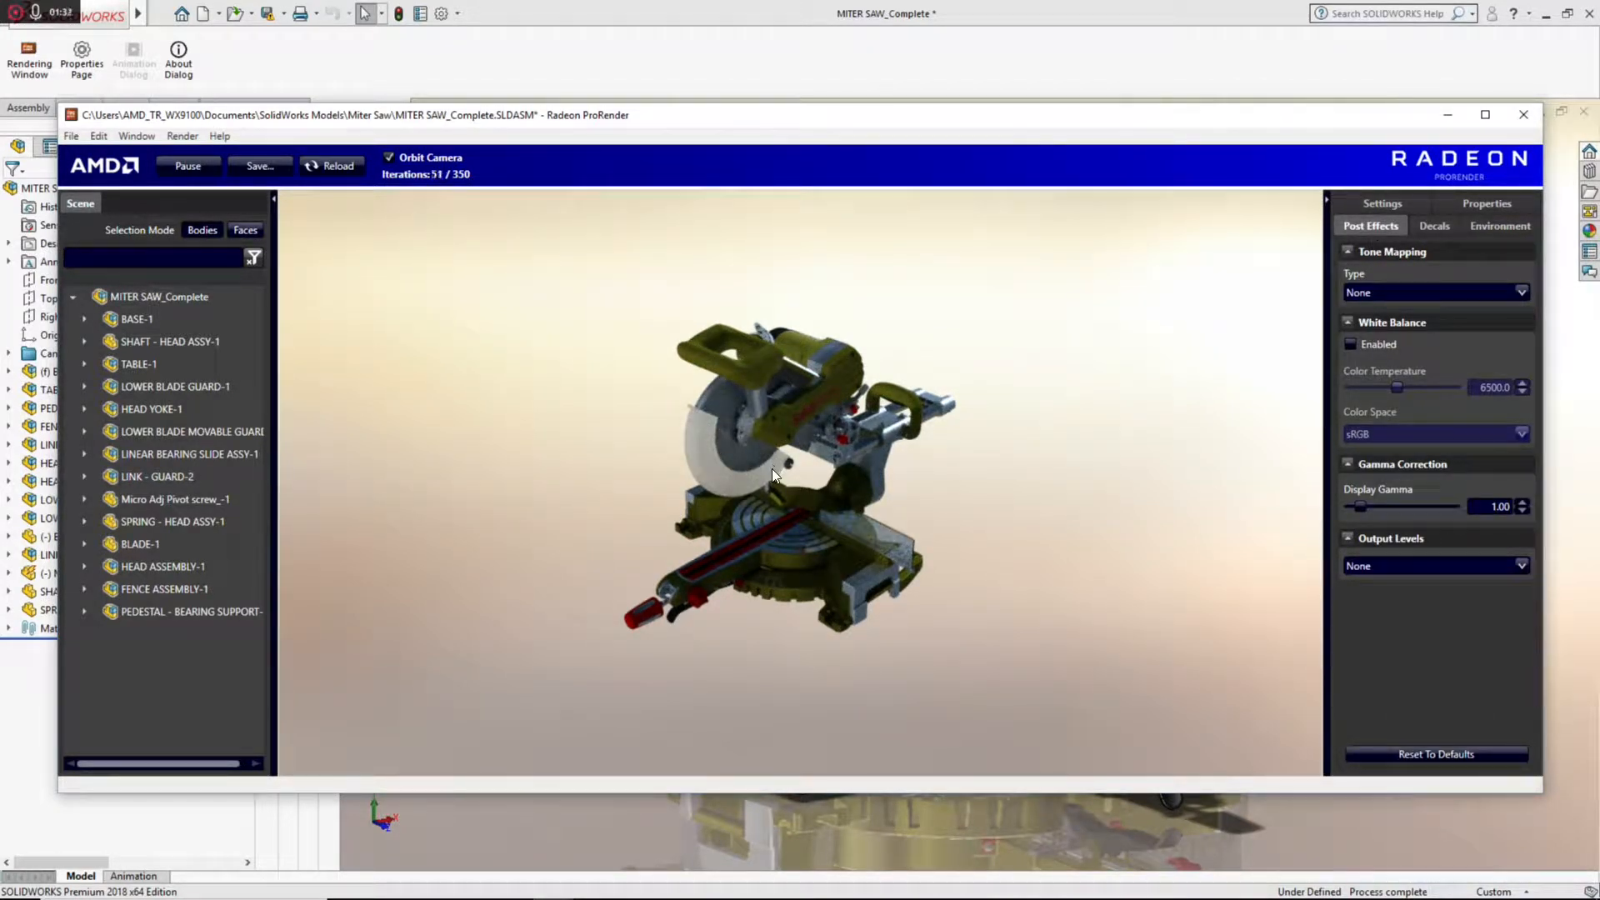
Inspect the saw render up close and check the mesh quality setting of the upper fence and lower movable blade guard bodies.
{"action": "left_click_drag", "start_coordinate": [783, 469], "coordinate": [921, 457]}
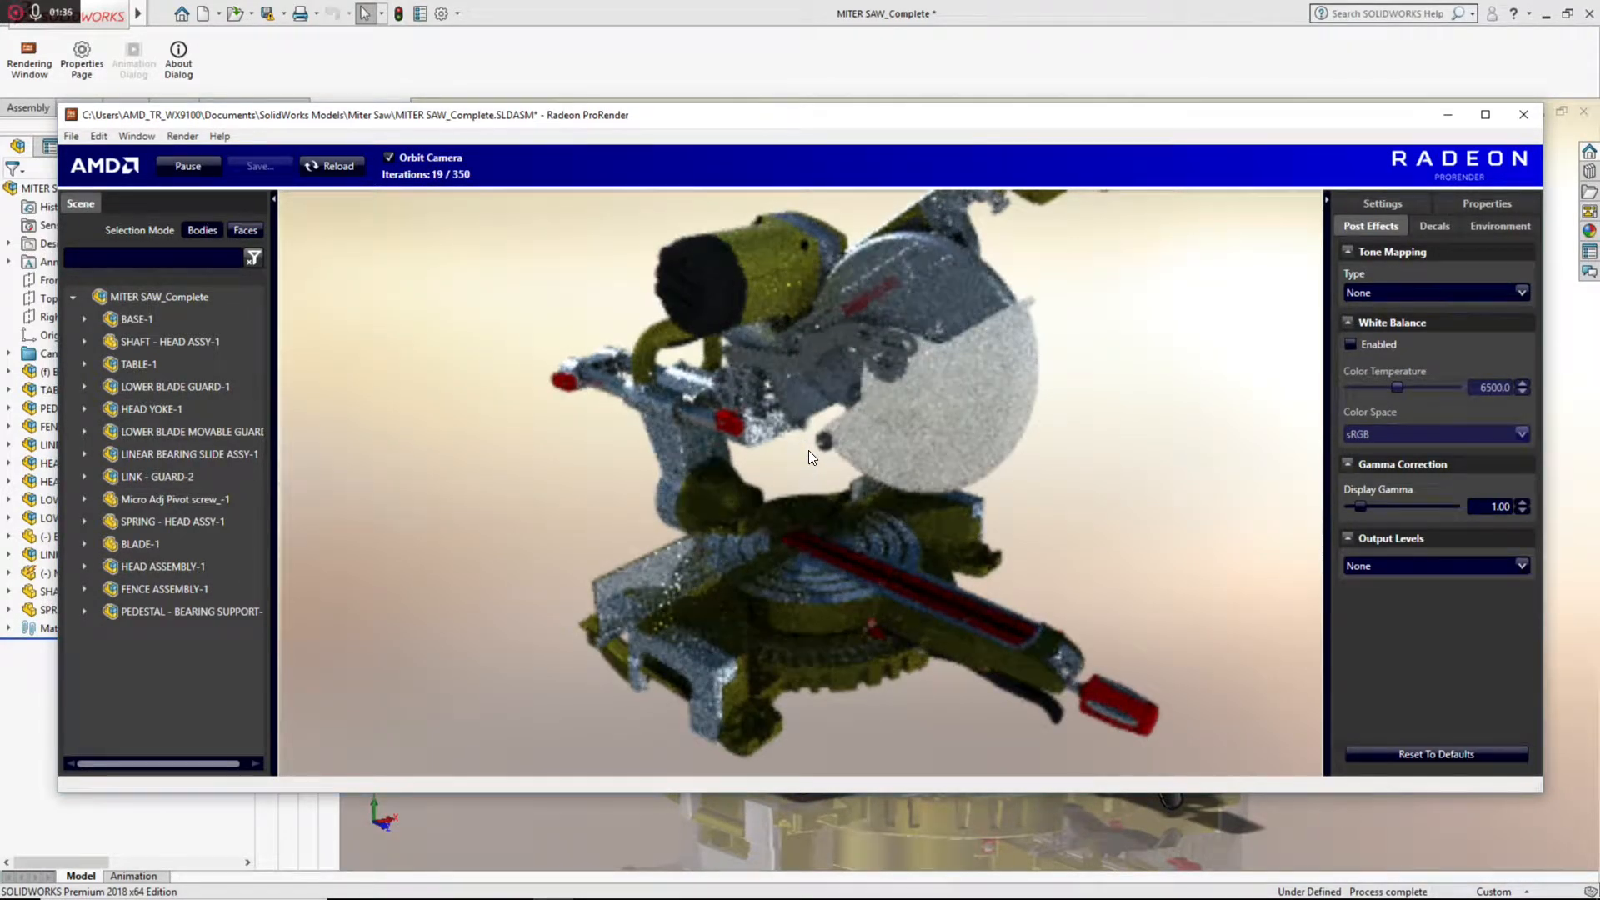
{"action": "scroll", "coordinate": [808, 457], "scroll_direction": "up", "scroll_amount": 3}
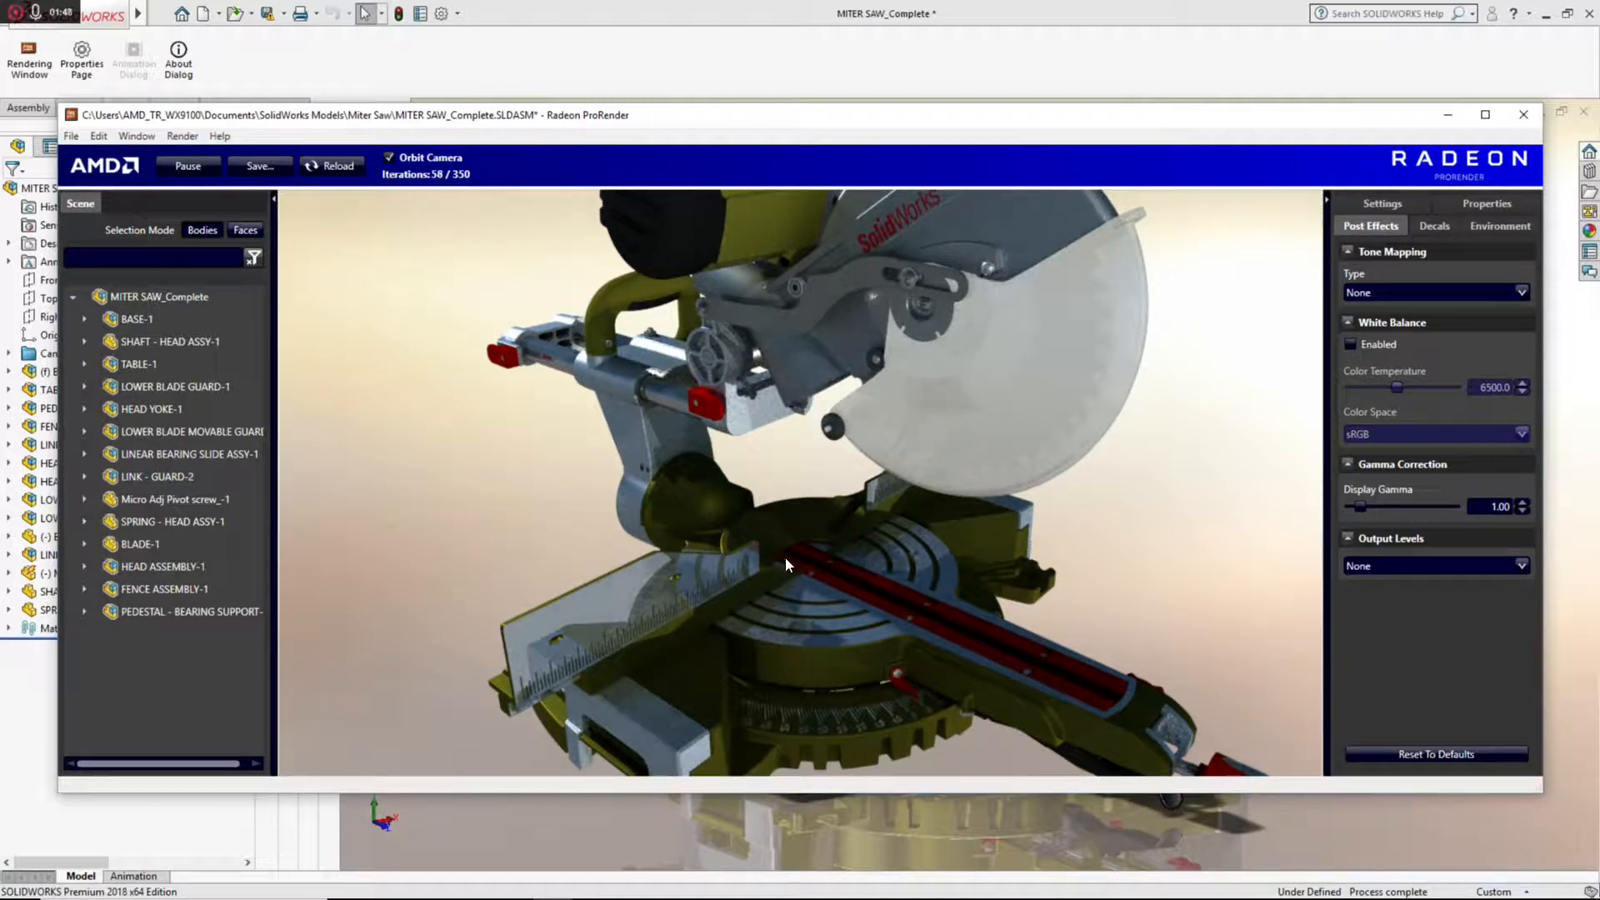
{"action": "left_click_drag", "start_coordinate": [785, 557], "coordinate": [772, 537]}
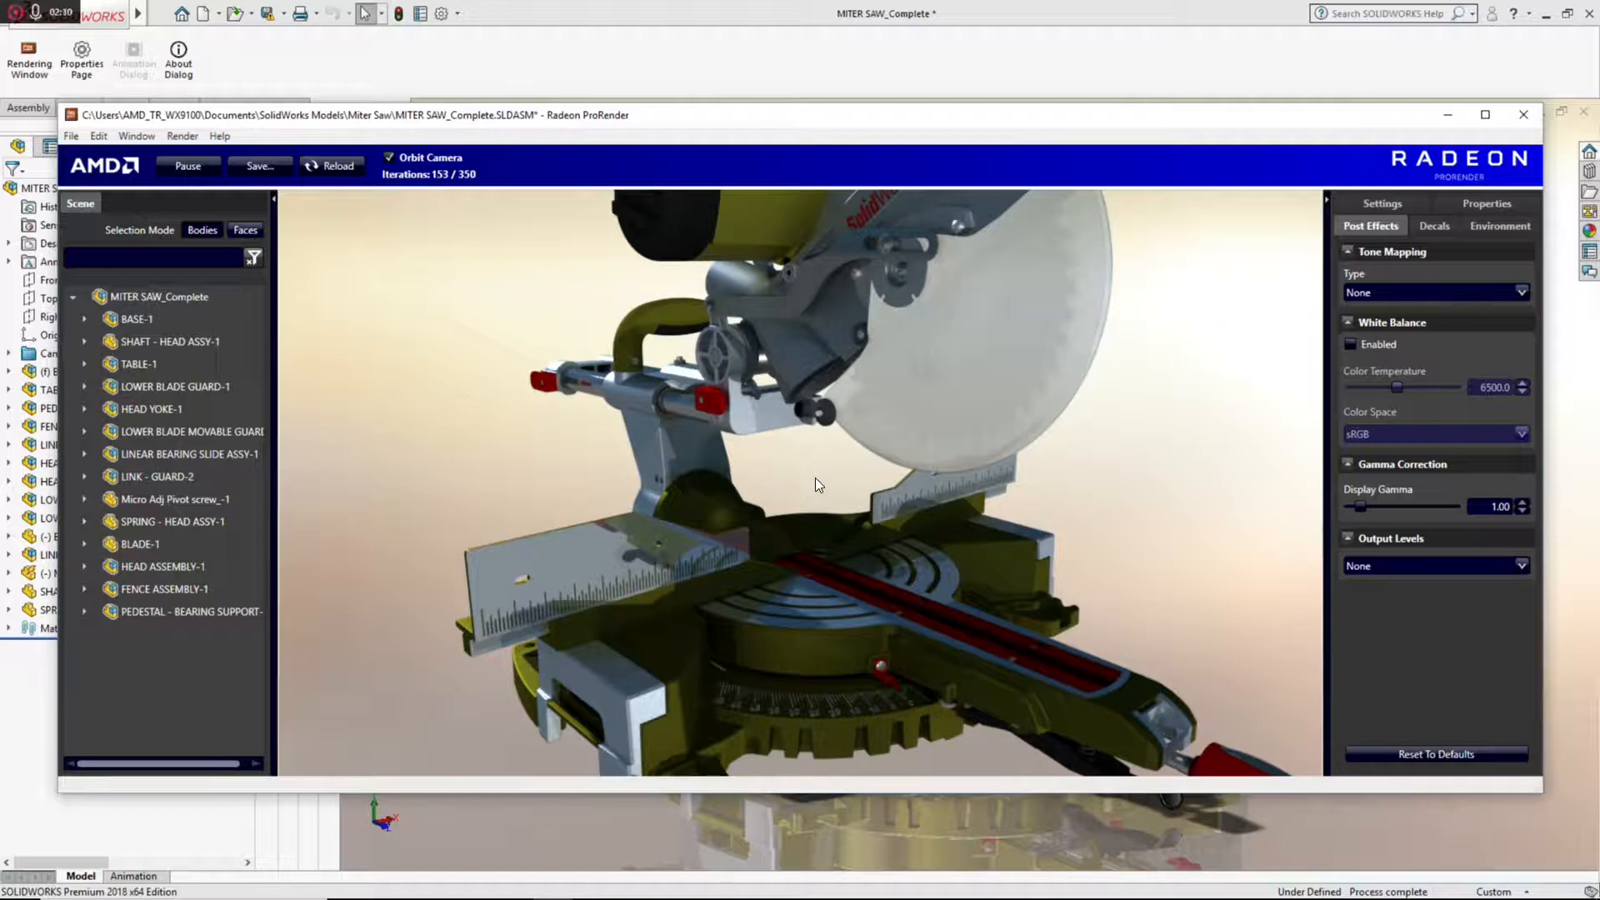
{"action": "left_click", "coordinate": [551, 550]}
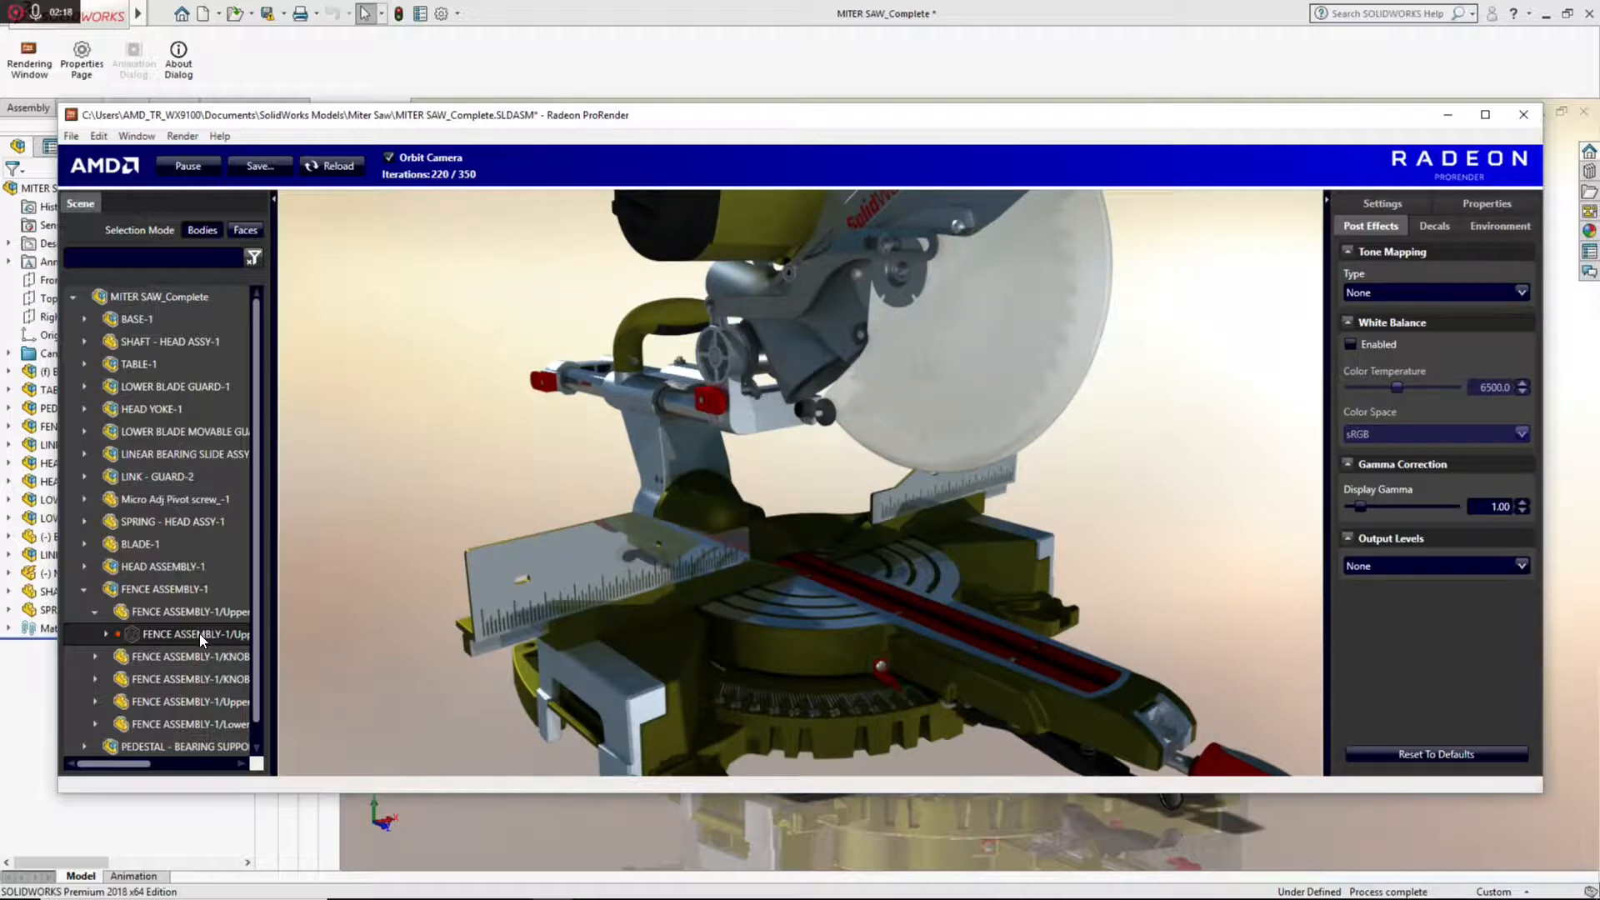
{"action": "mouse_move", "coordinate": [199, 633]}
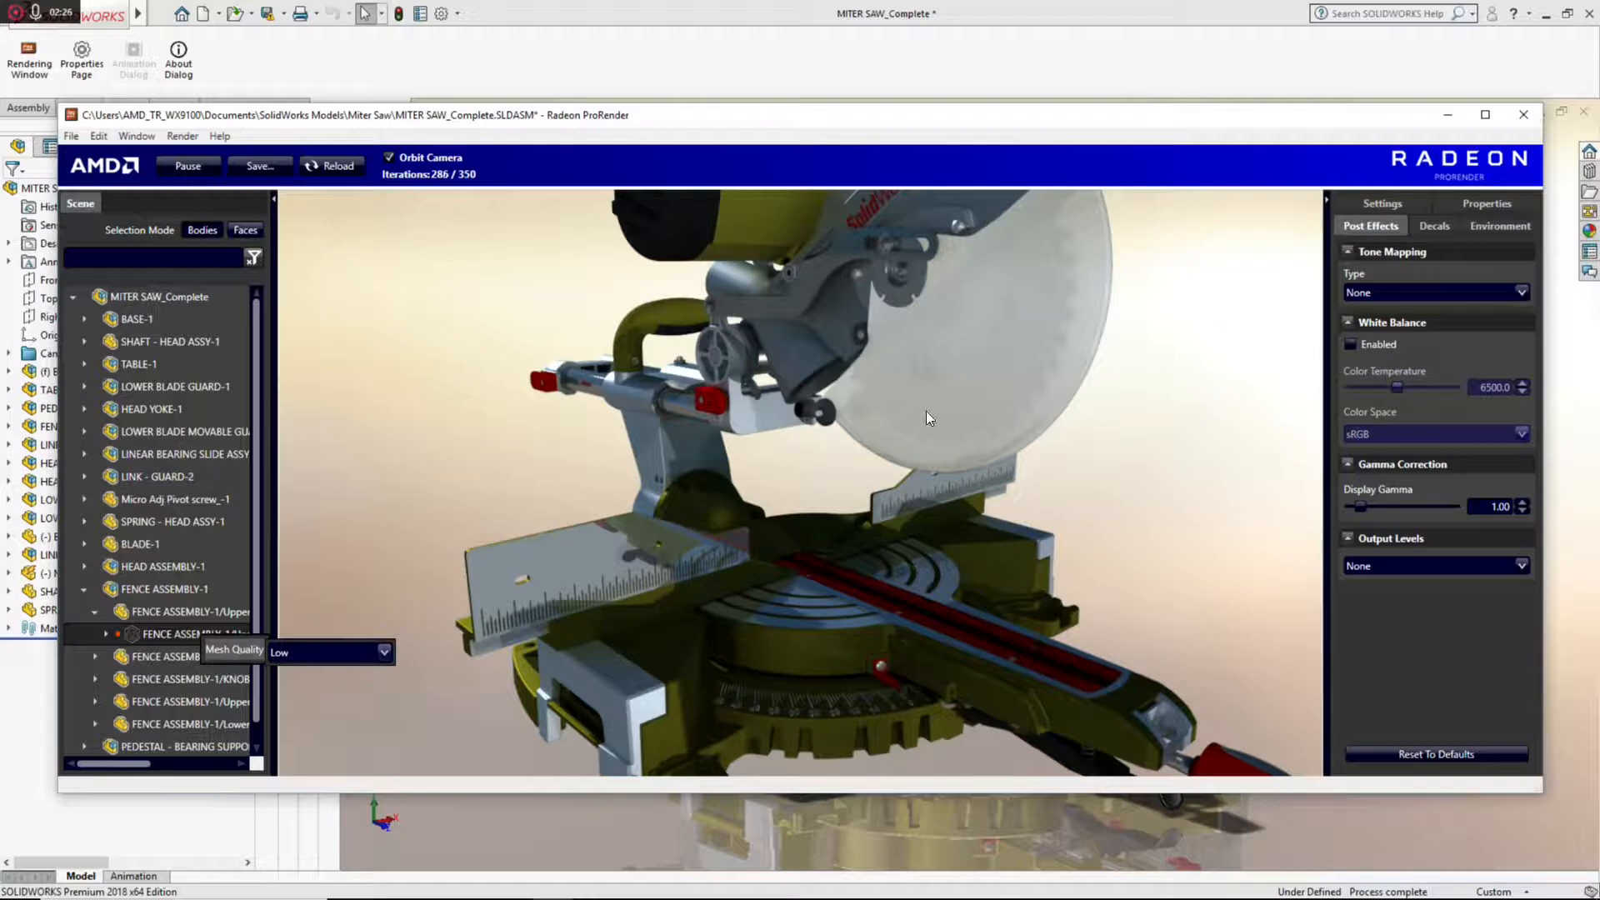
{"action": "left_click", "coordinate": [986, 366]}
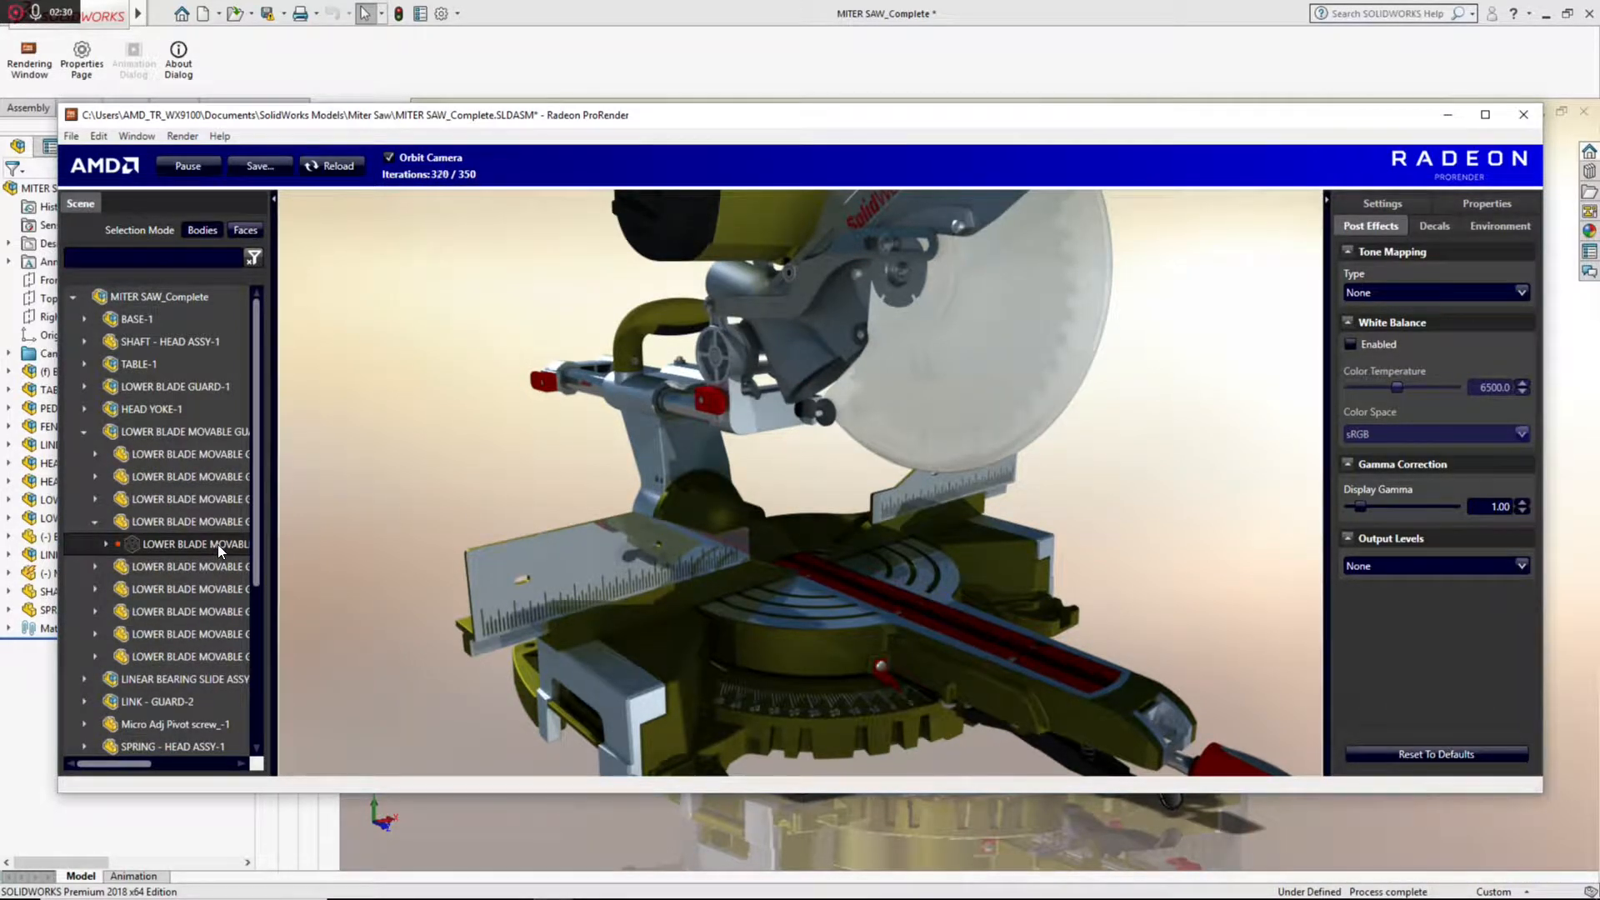
{"action": "mouse_move", "coordinate": [217, 543]}
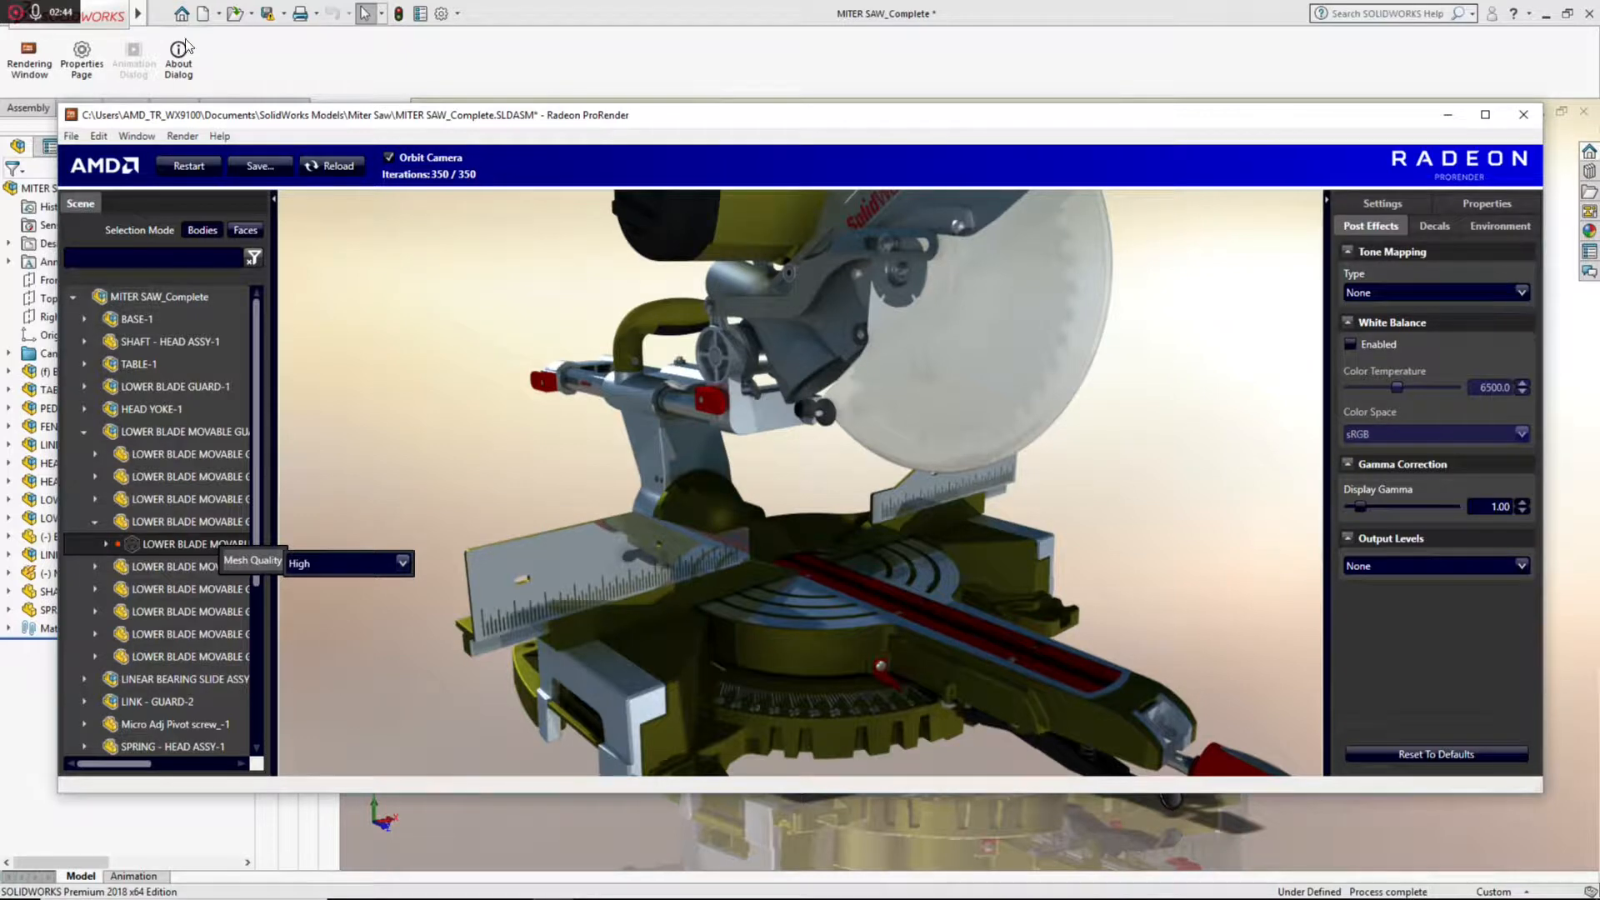
Export the ProRender scene to the Webinar folder as MITER SAW_Complete_webinar in Pro Render Scene (.frs) format.
{"action": "left_click", "coordinate": [72, 135]}
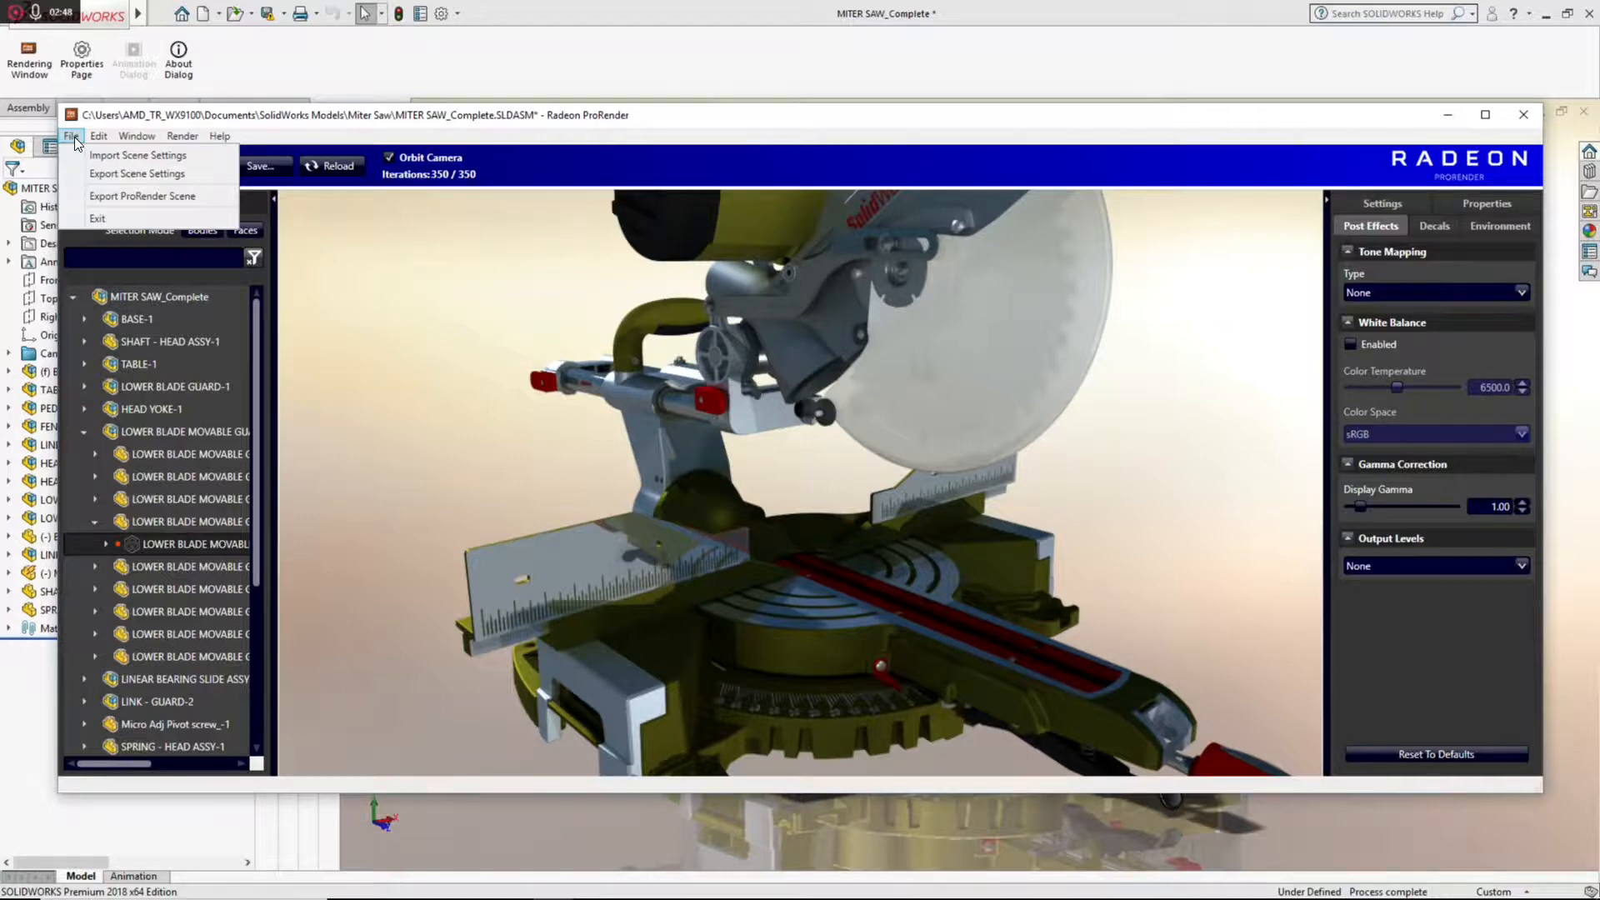
{"action": "left_click", "coordinate": [103, 196]}
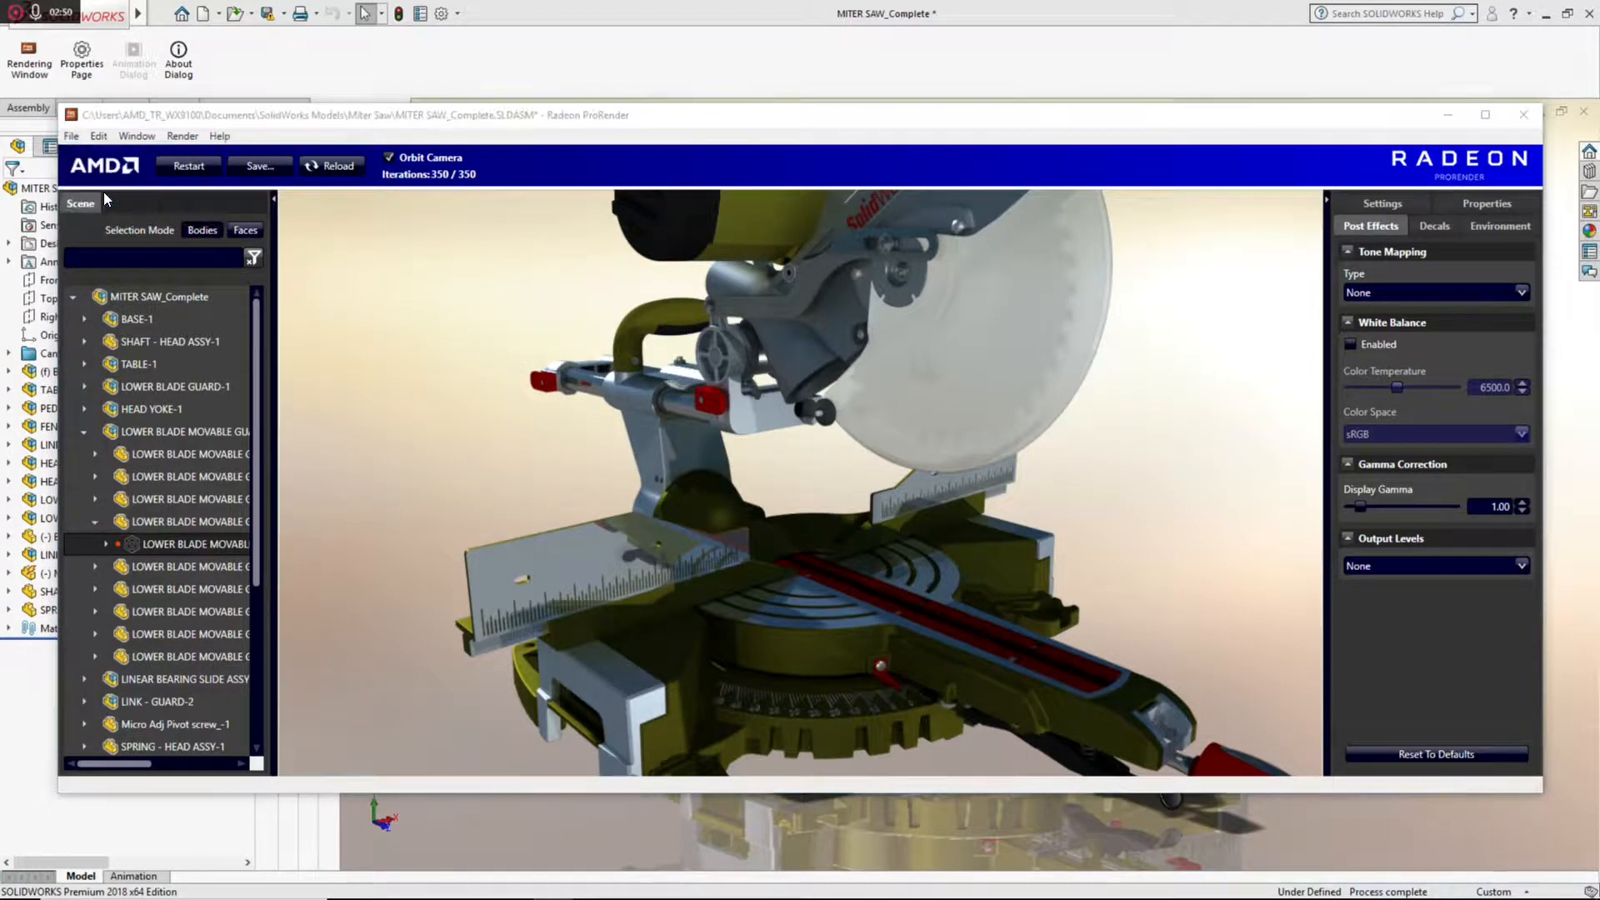
{"action": "left_click", "coordinate": [740, 751]}
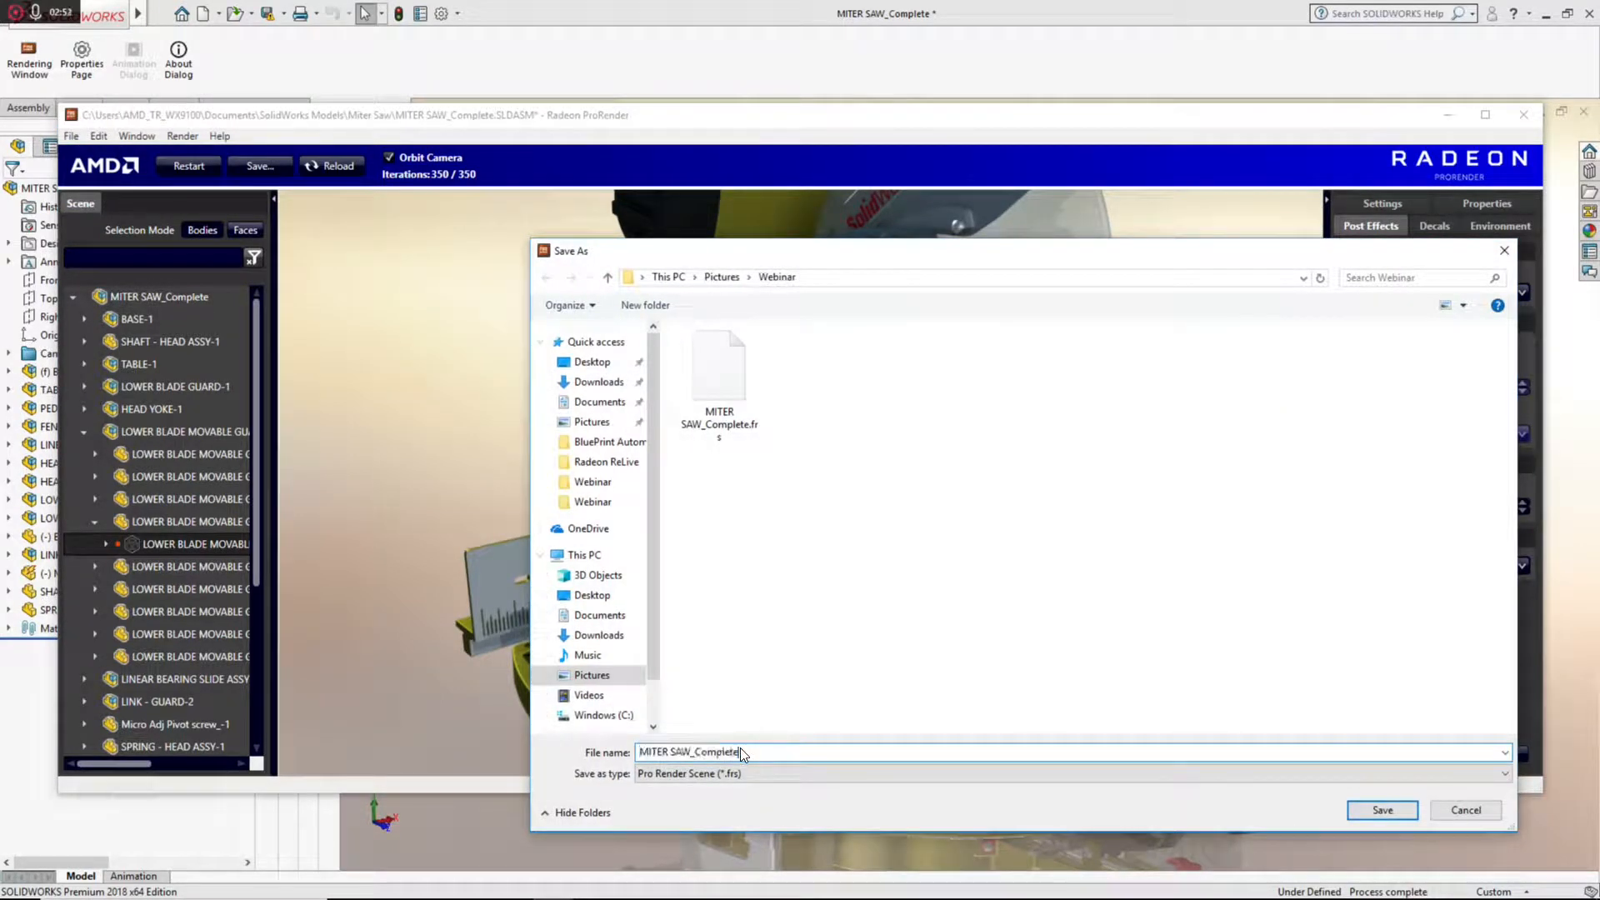
{"action": "type", "text": "_webinar"}
{"action": "key", "text": "Return"}
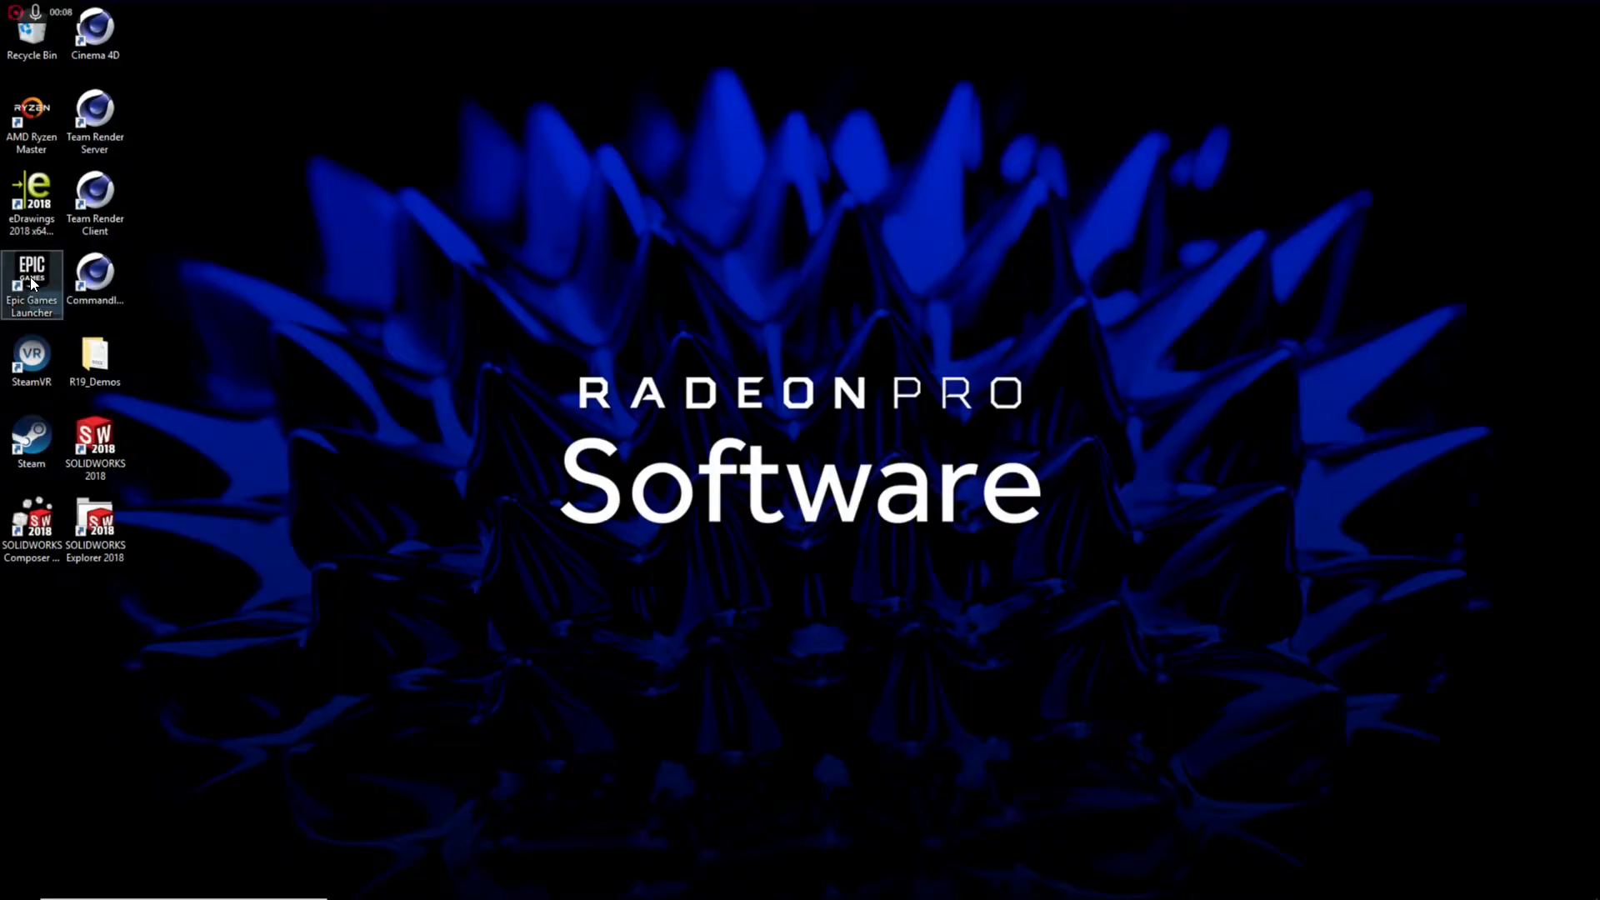
Open AMD Radeon Pro and AMD FirePro Settings from the desktop and display the driver options.
{"action": "left_click", "coordinate": [34, 284]}
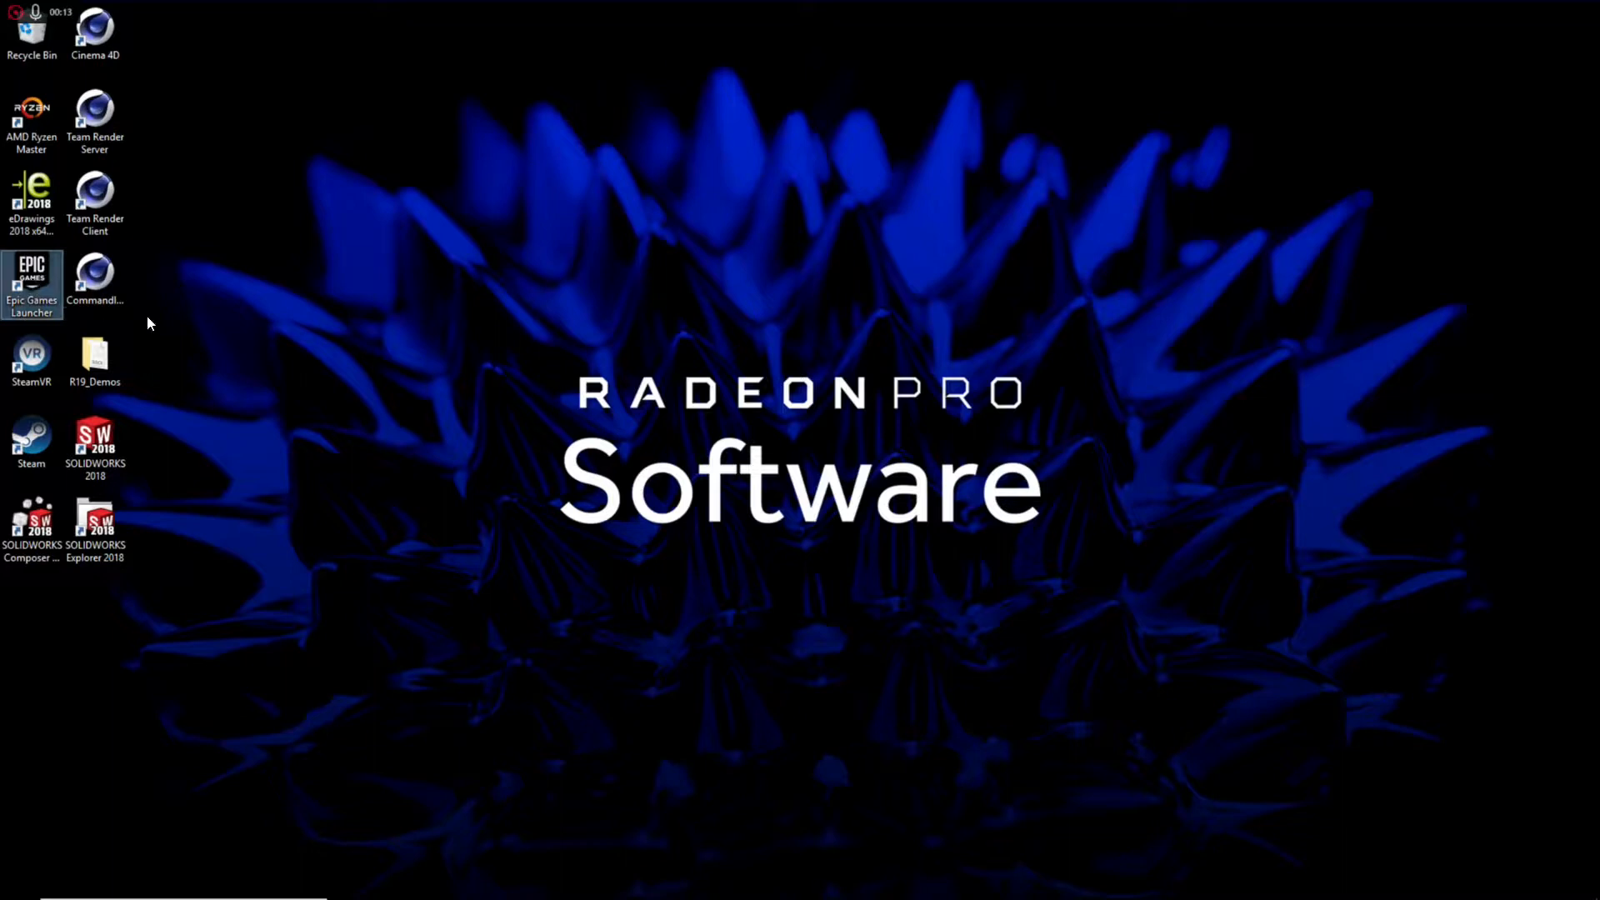
{"action": "right_click", "coordinate": [767, 261]}
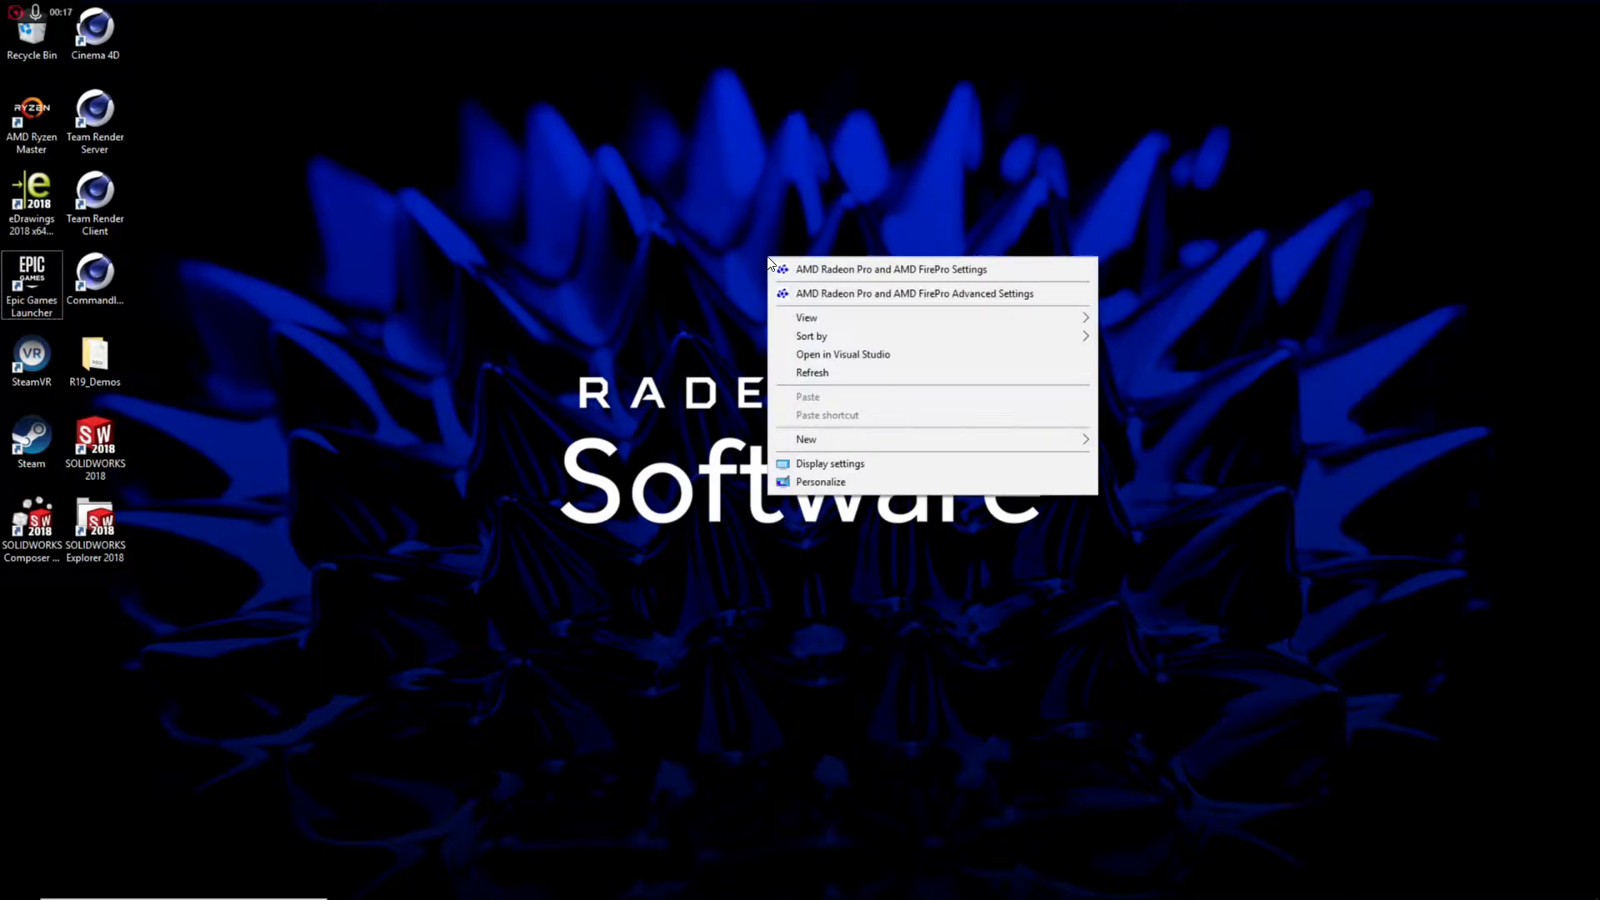
{"action": "left_click", "coordinate": [856, 273]}
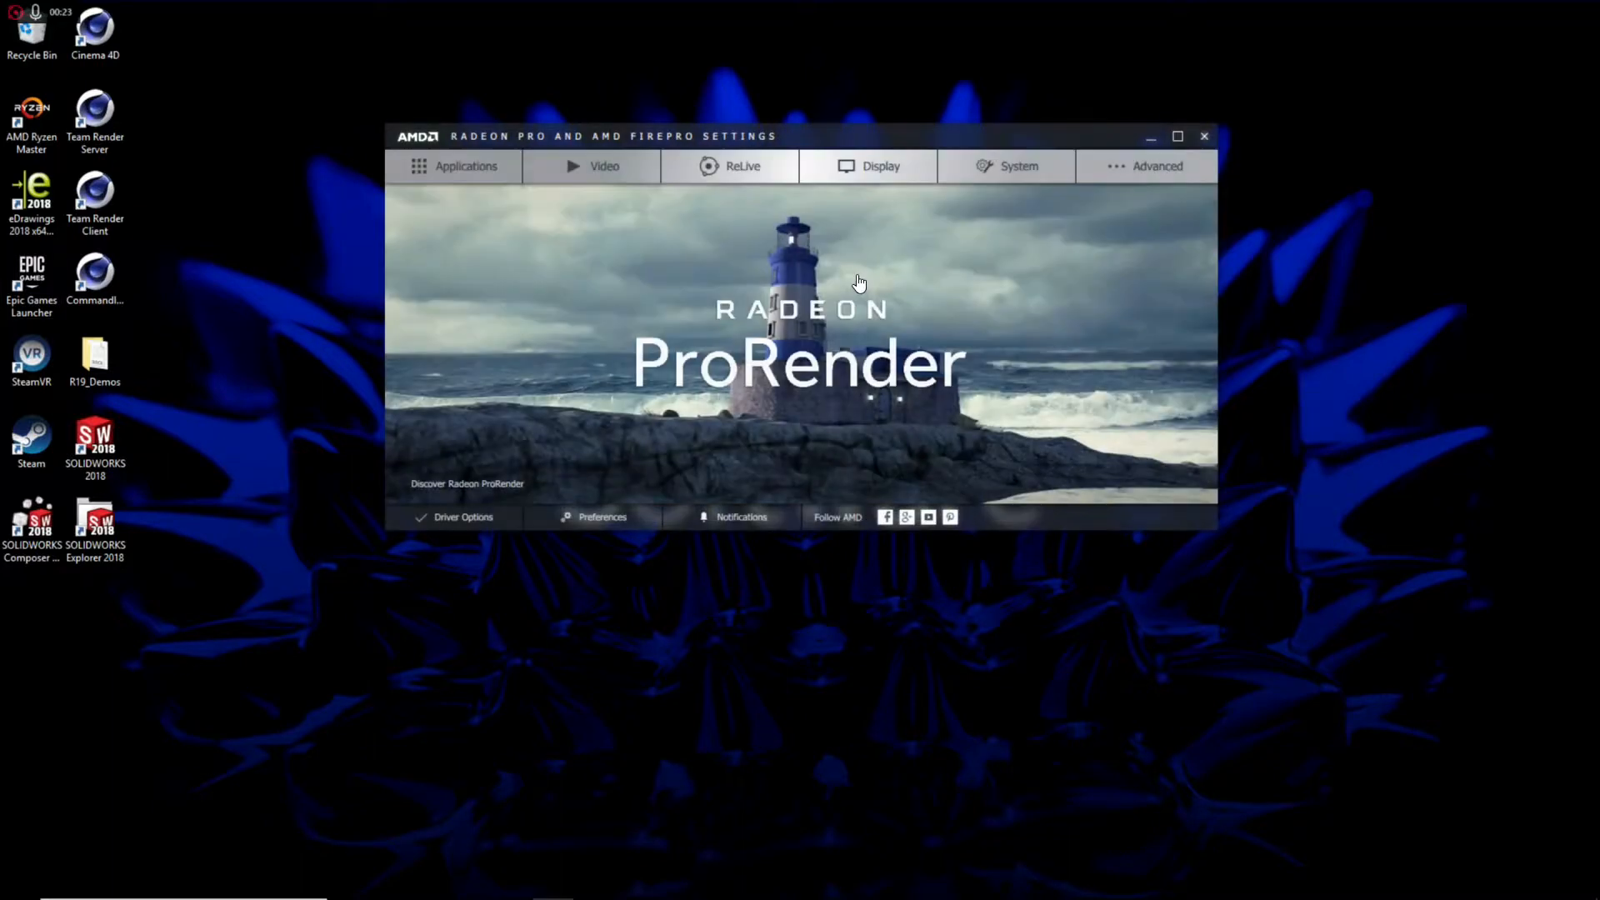
{"action": "left_click", "coordinate": [464, 515]}
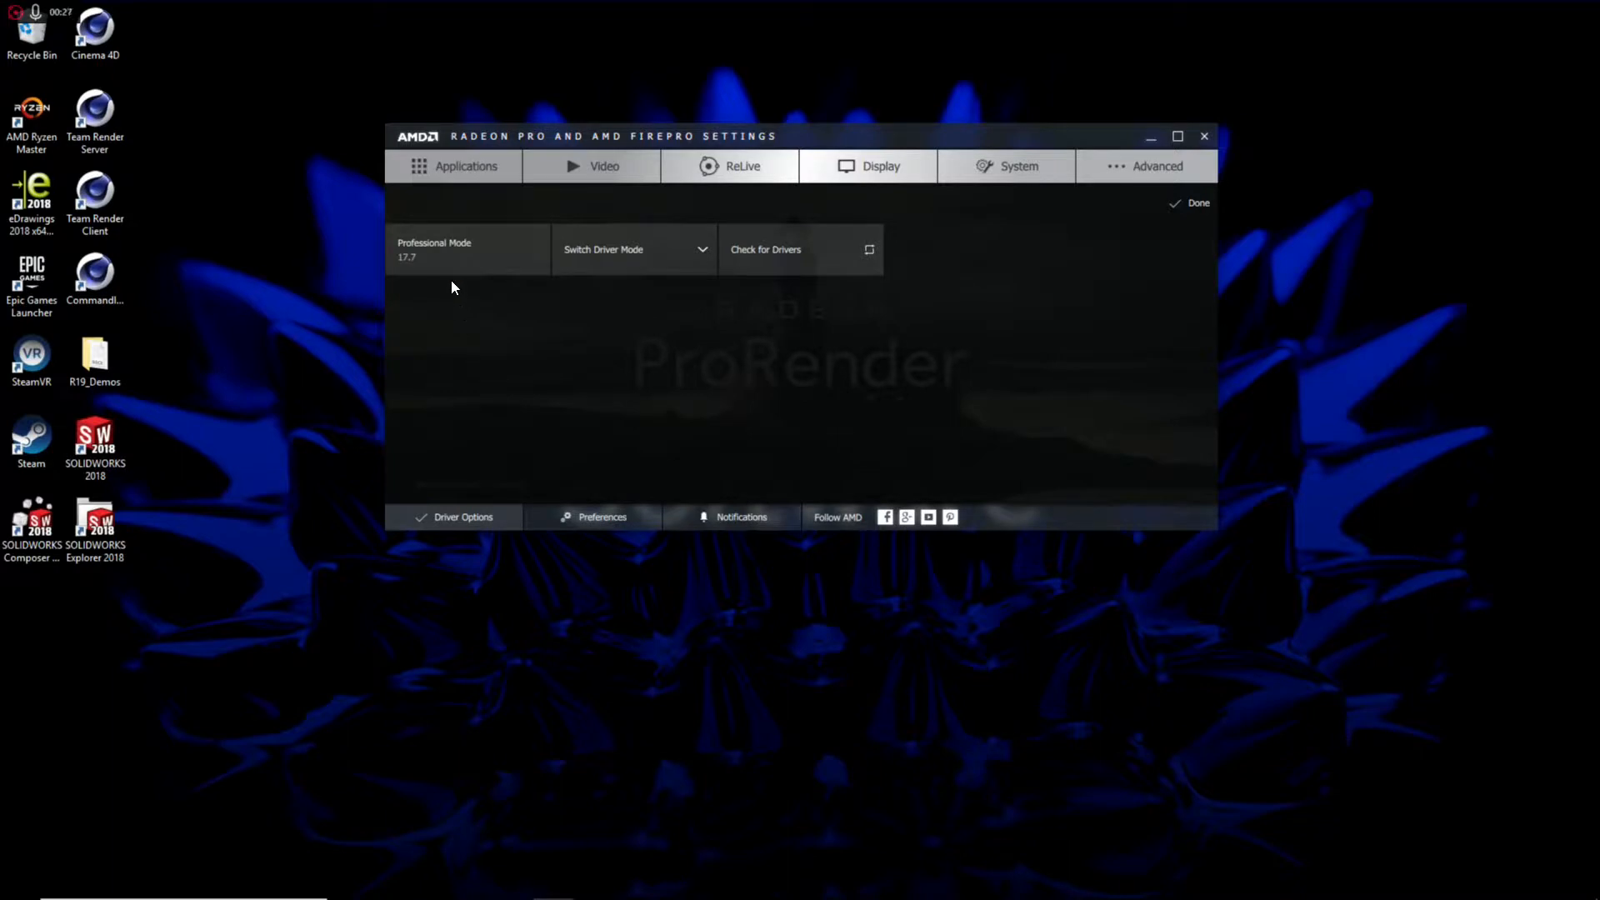
Switch the driver mode to 17.9.1 - Gaming Driver, proceeding through the confirmation and the User Account Control request.
{"action": "mouse_move", "coordinate": [459, 259]}
{"action": "left_click", "coordinate": [701, 249]}
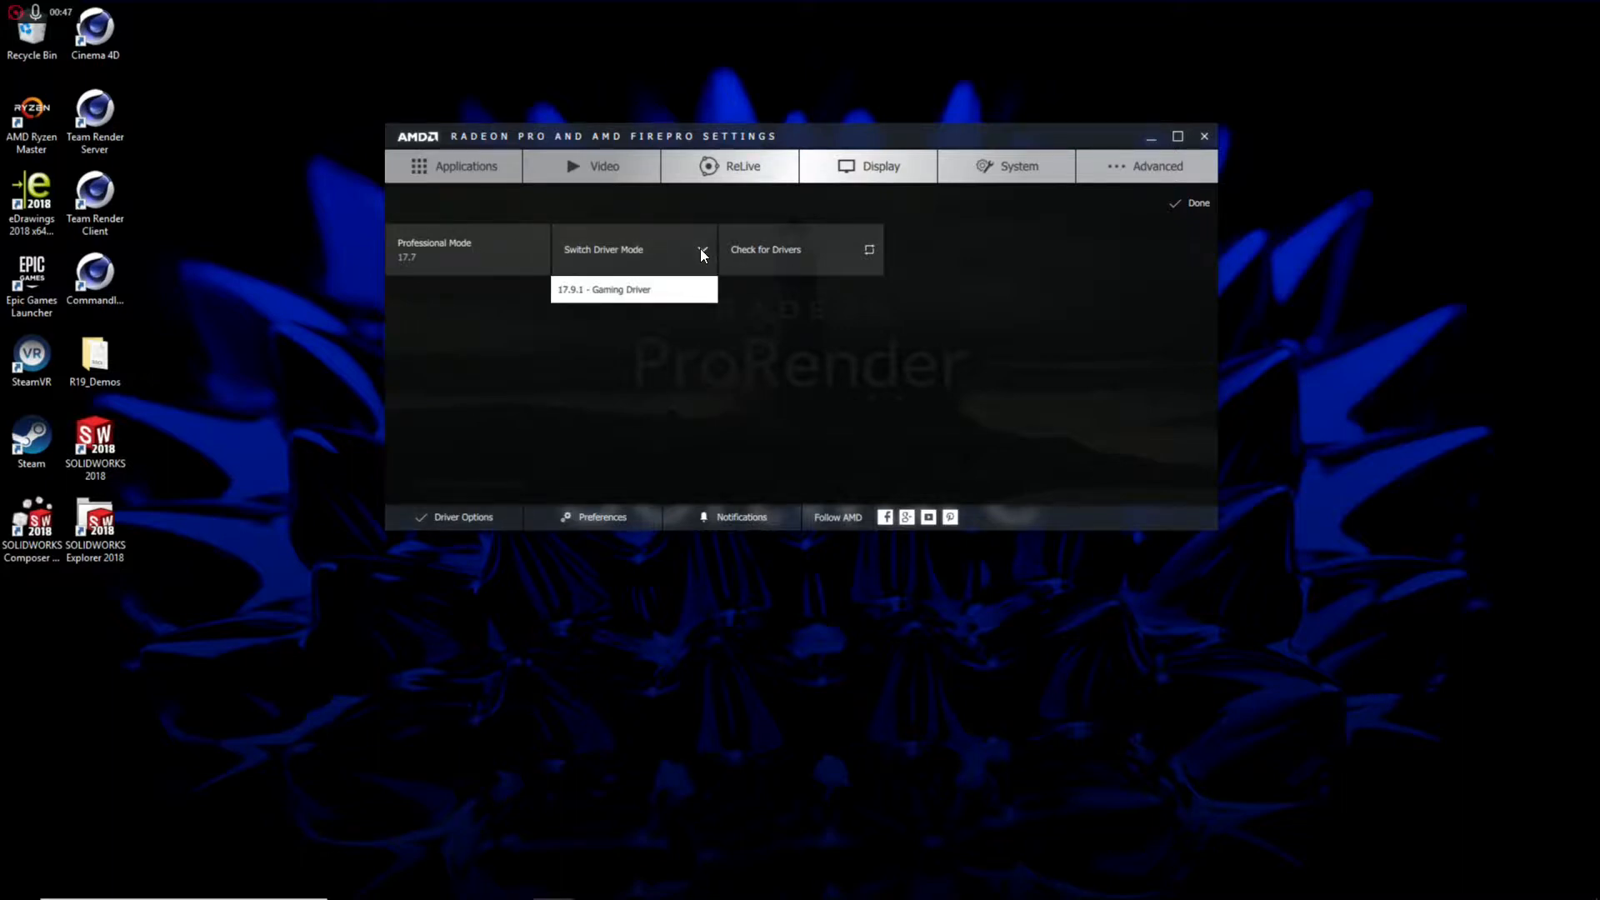
{"action": "left_click", "coordinate": [597, 291]}
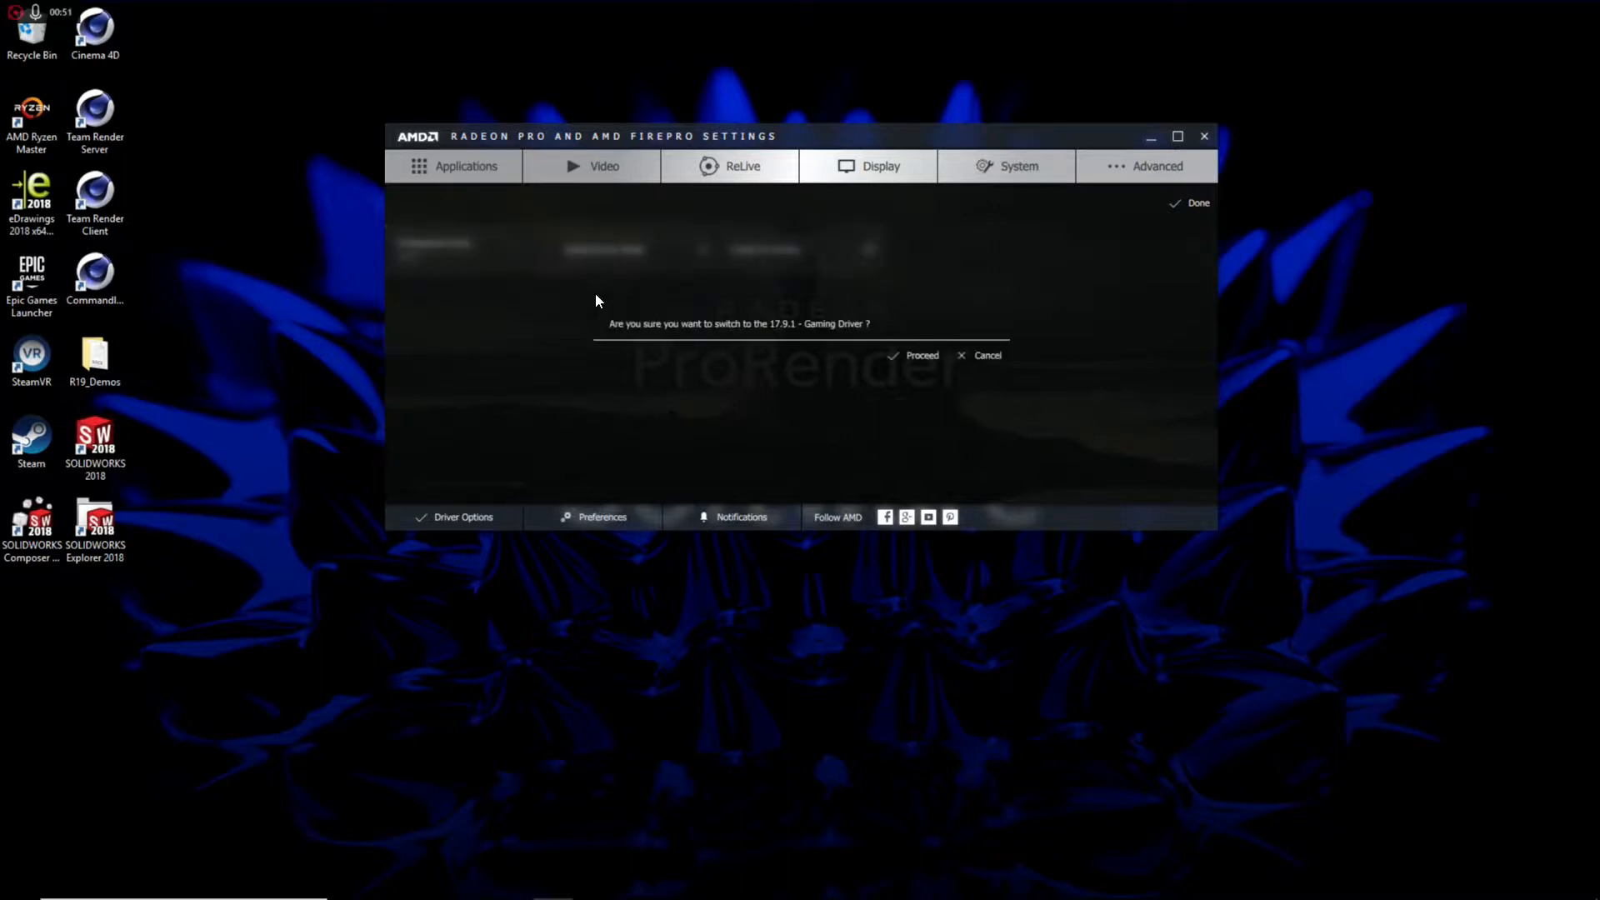
{"action": "left_click", "coordinate": [934, 355]}
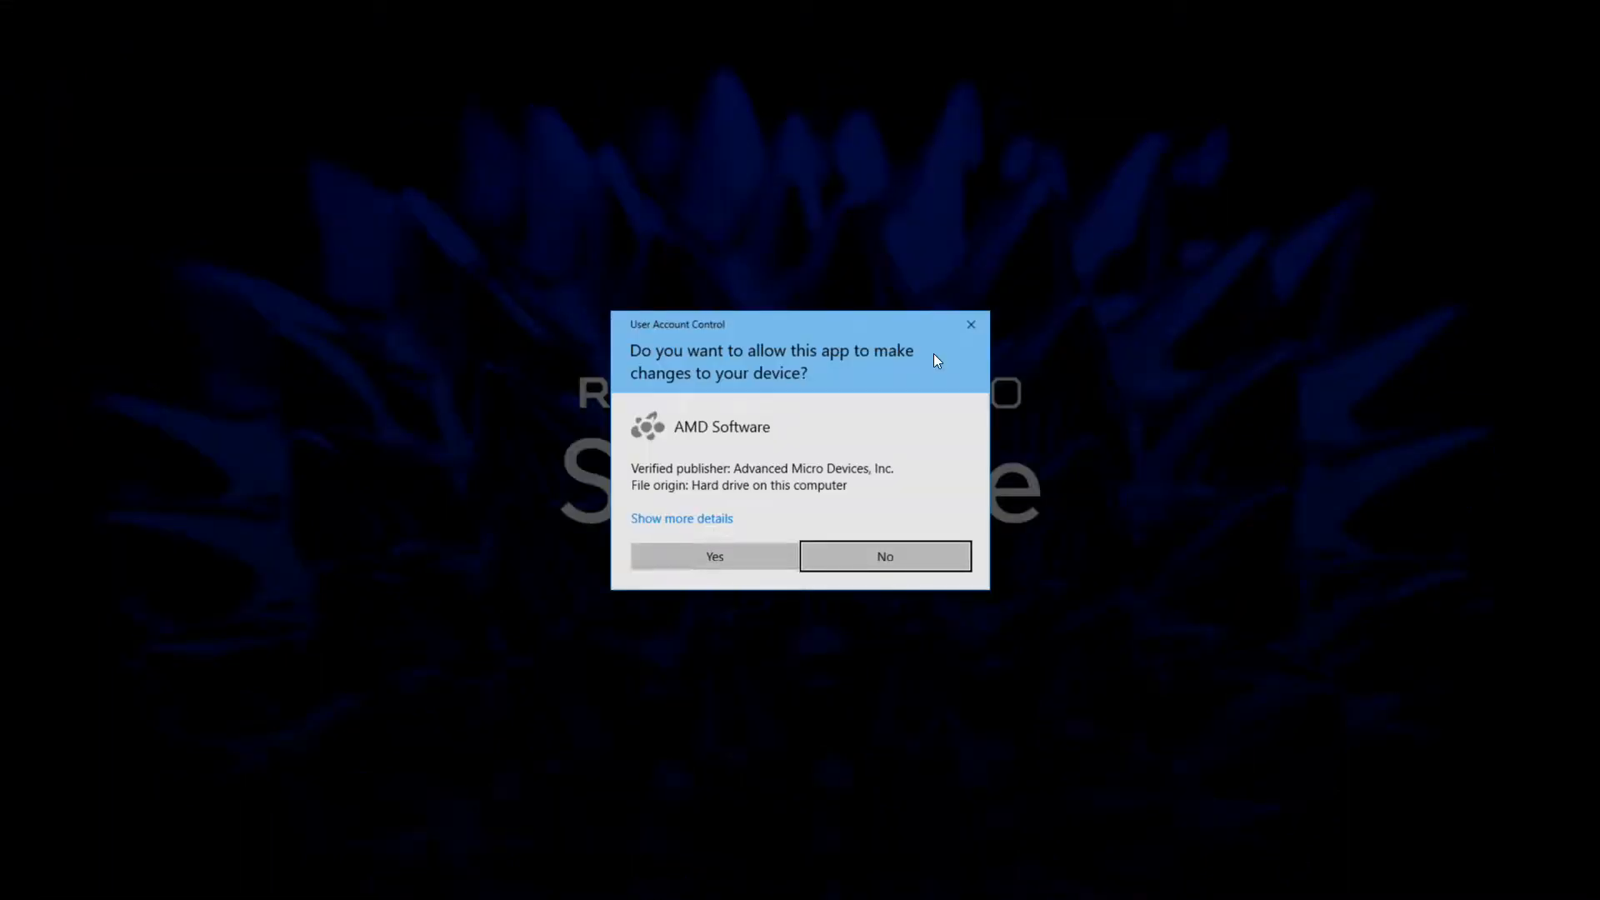
{"action": "key", "text": "Left"}
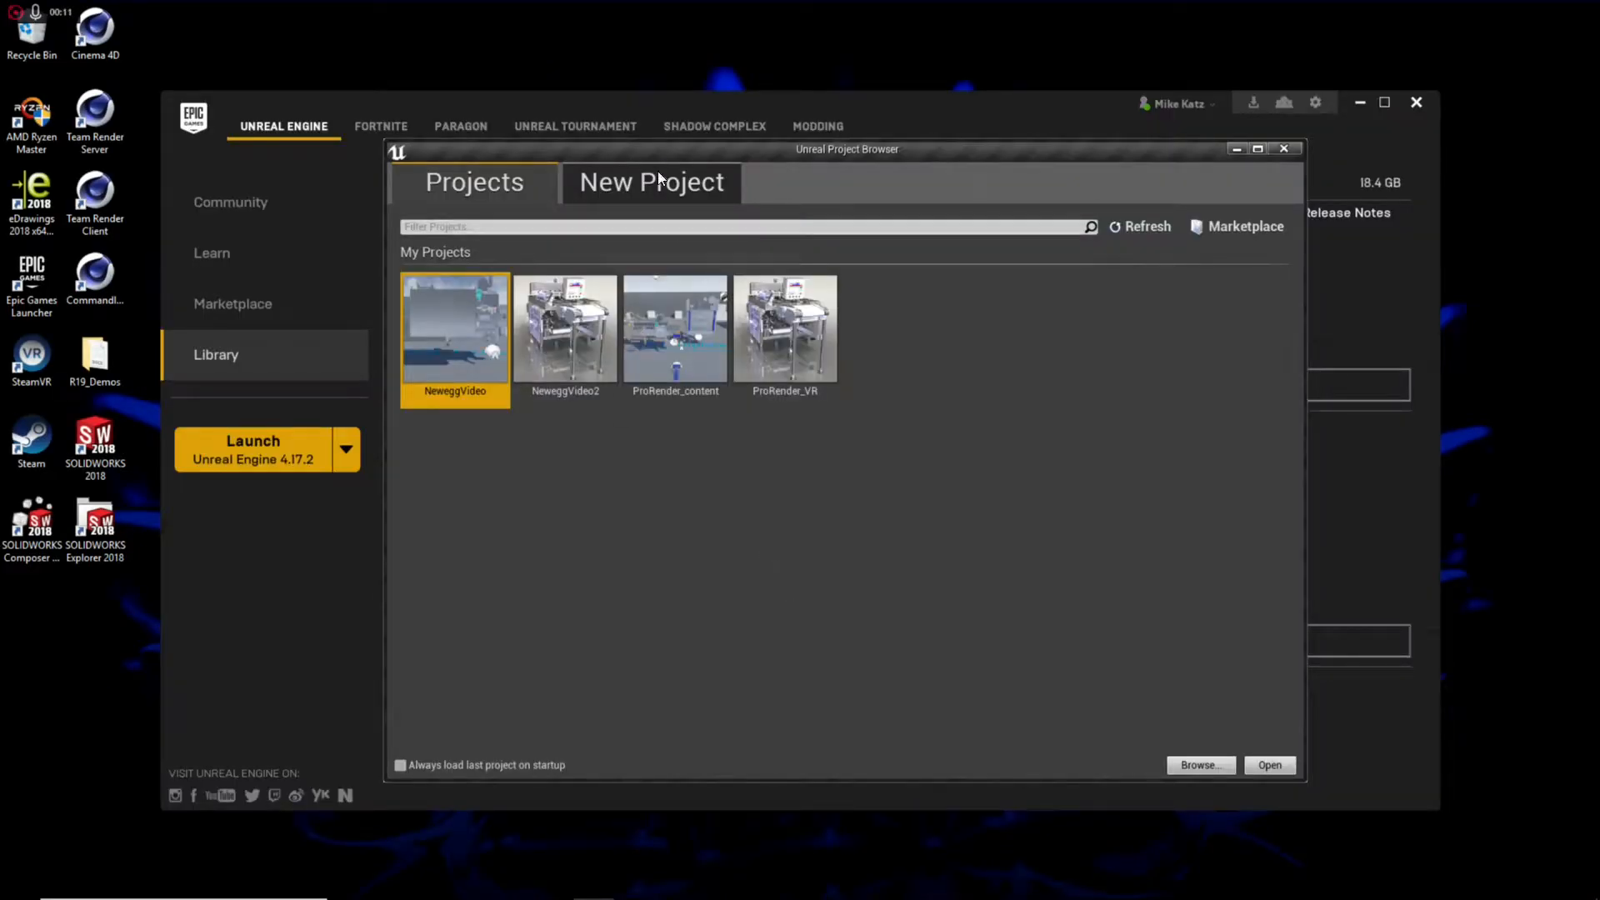
In the Unreal Project Browser, create a Blueprint project named WebinarVR from the Virtual Reality template, and minimize the launcher.
{"action": "left_click", "coordinate": [615, 190]}
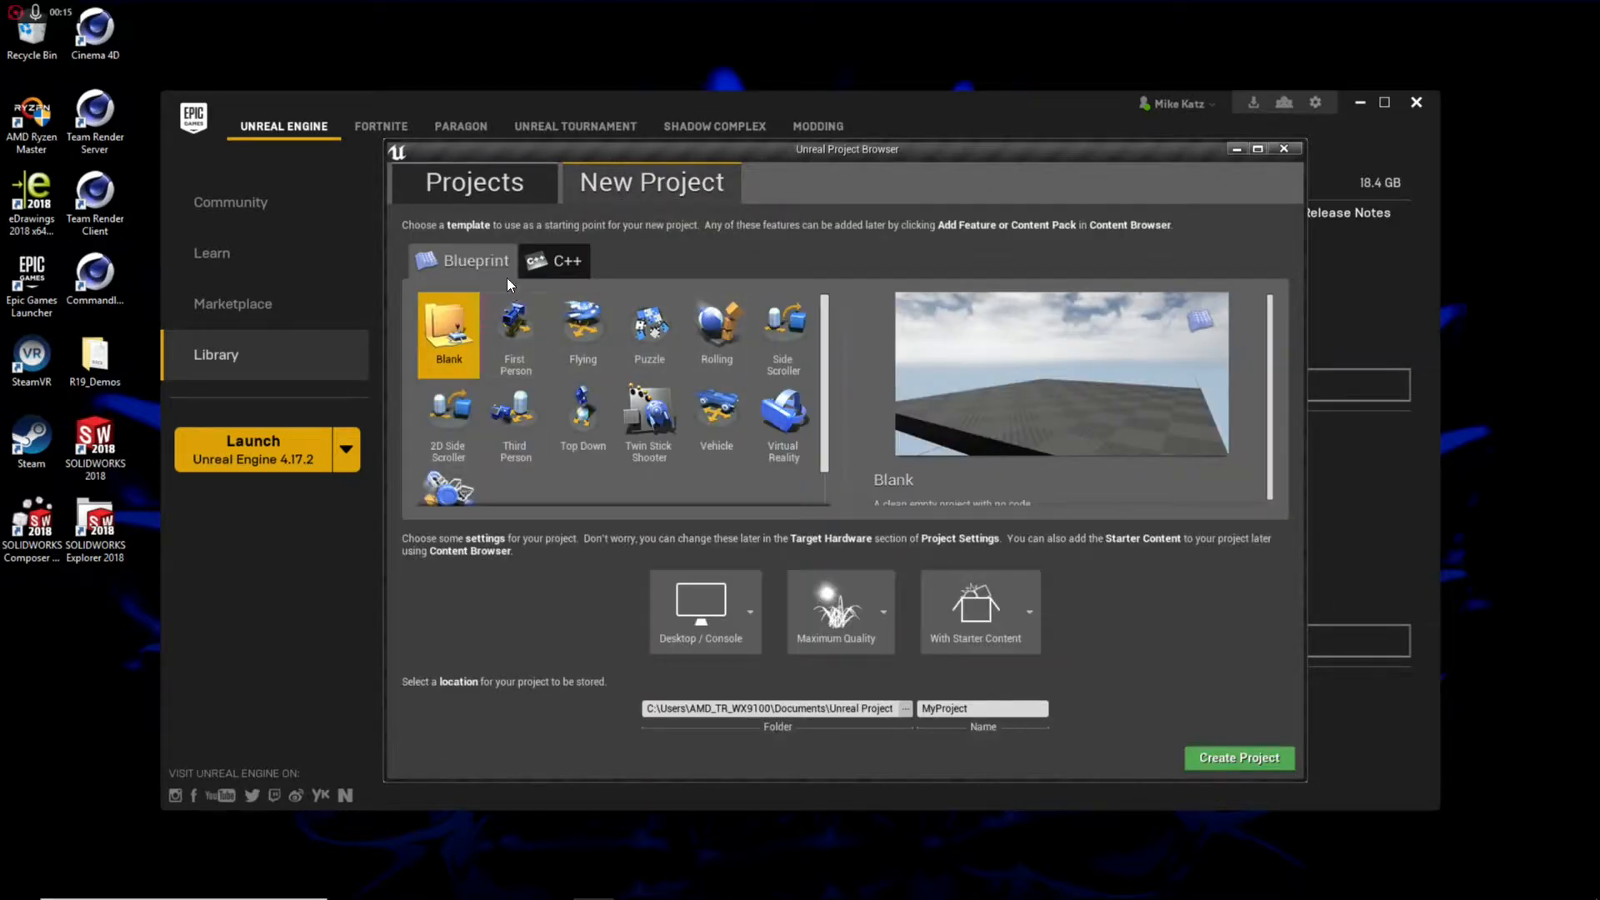
{"action": "left_click", "coordinate": [768, 426]}
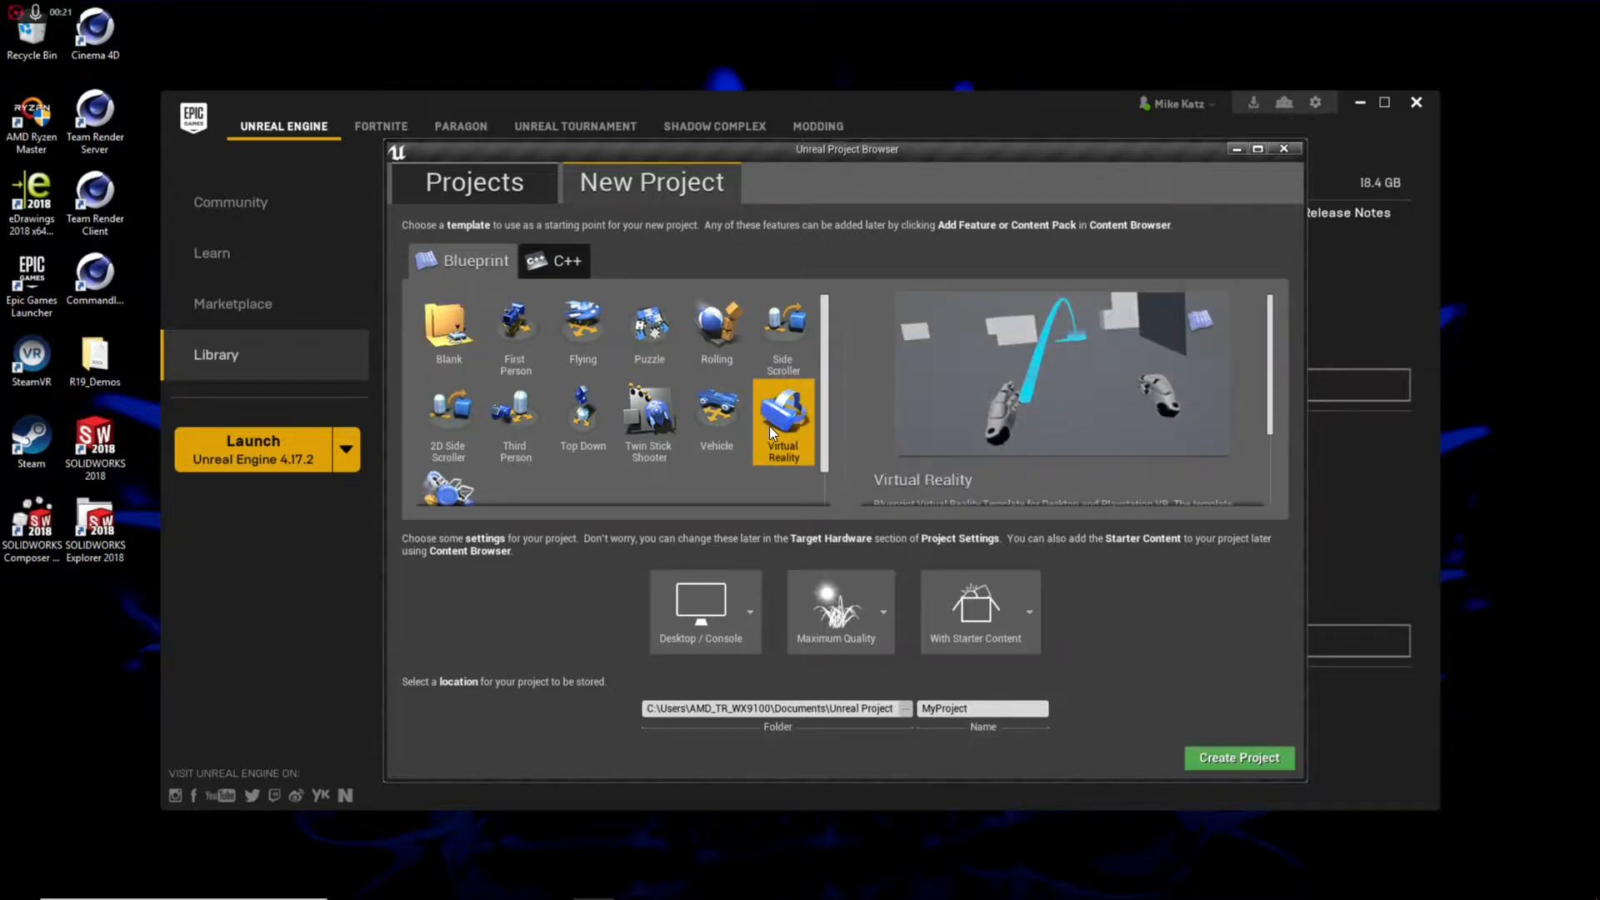
{"action": "left_click_drag", "start_coordinate": [976, 708], "coordinate": [908, 704]}
{"action": "type", "text": "WebinarVR"}
{"action": "left_click", "coordinate": [1204, 757]}
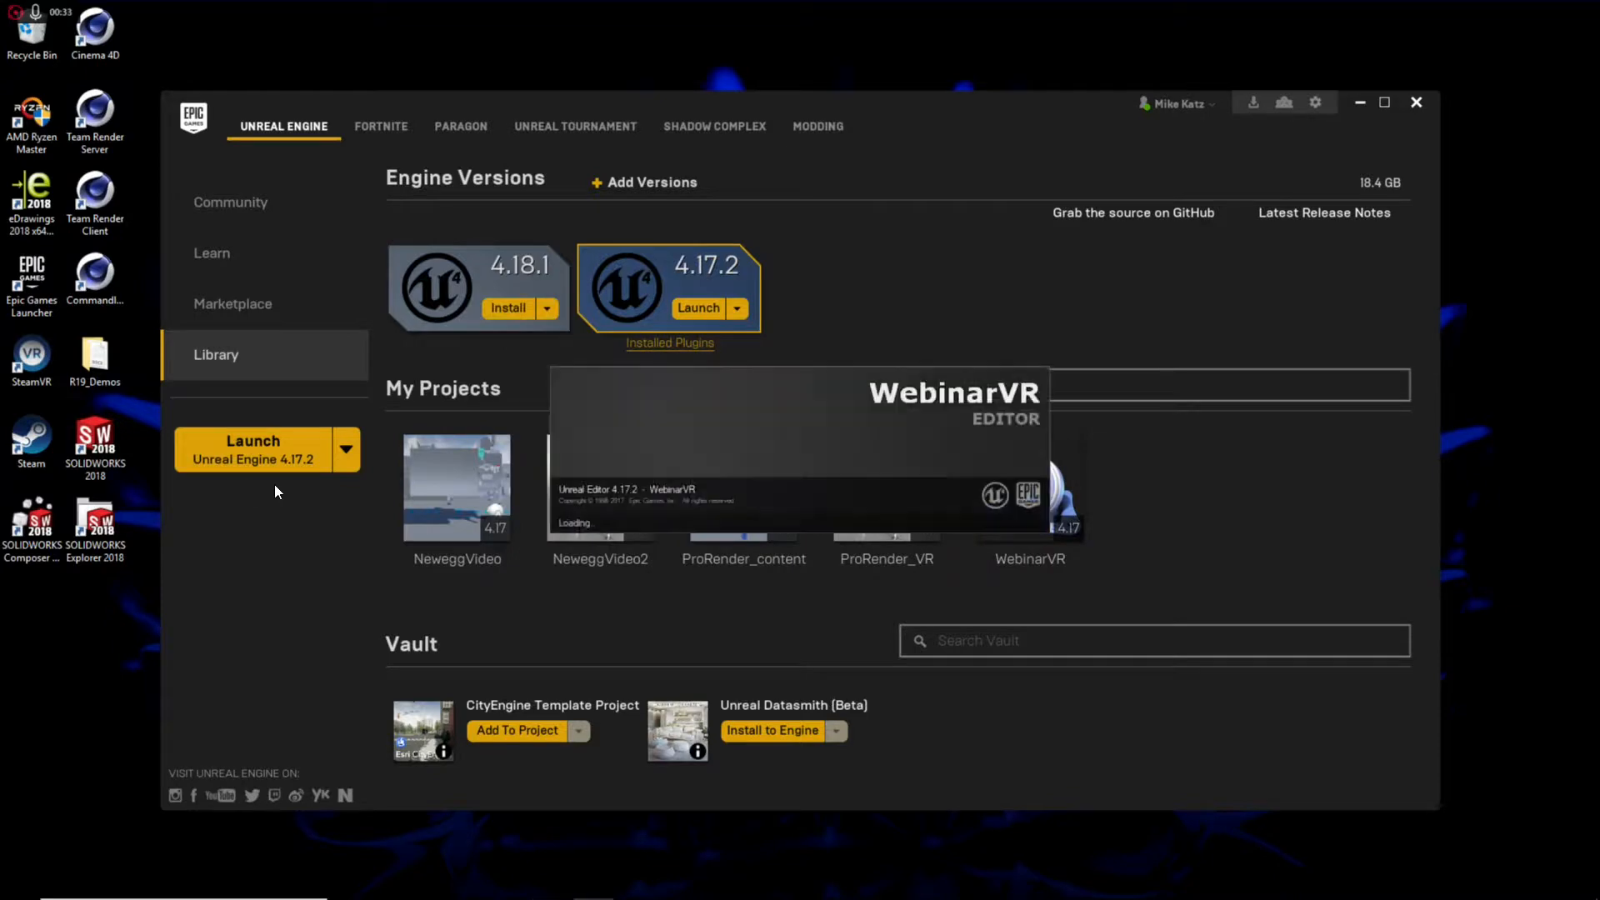
{"action": "left_click", "coordinate": [1358, 103]}
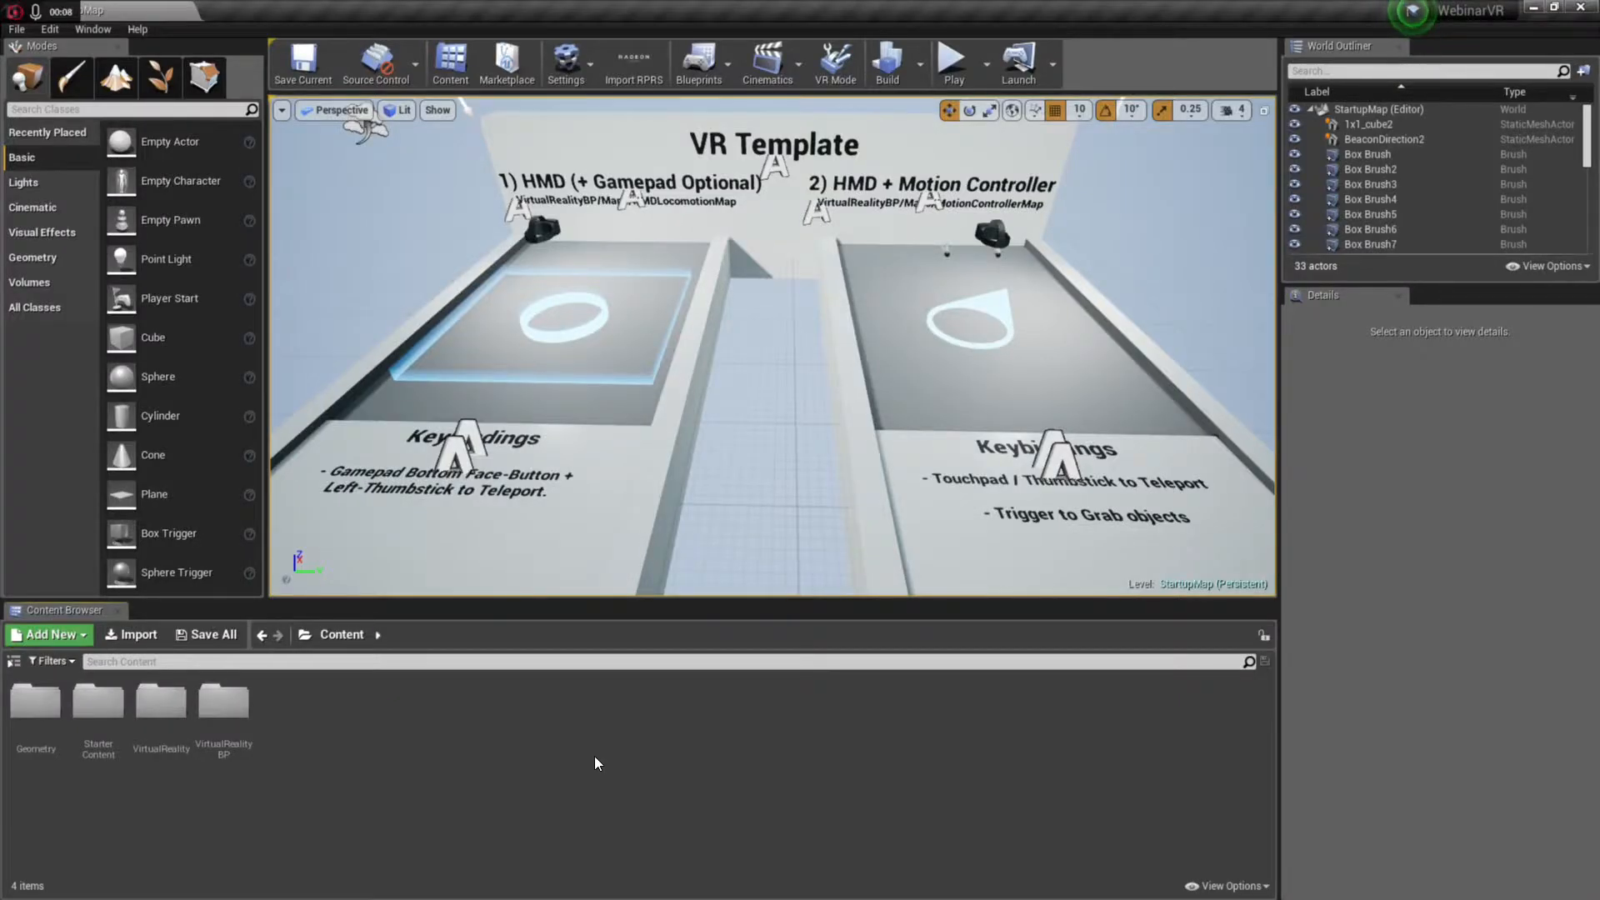
Open the MotionControllerMap level from the VirtualRealityBP Maps folder.
{"action": "double_click", "coordinate": [236, 696]}
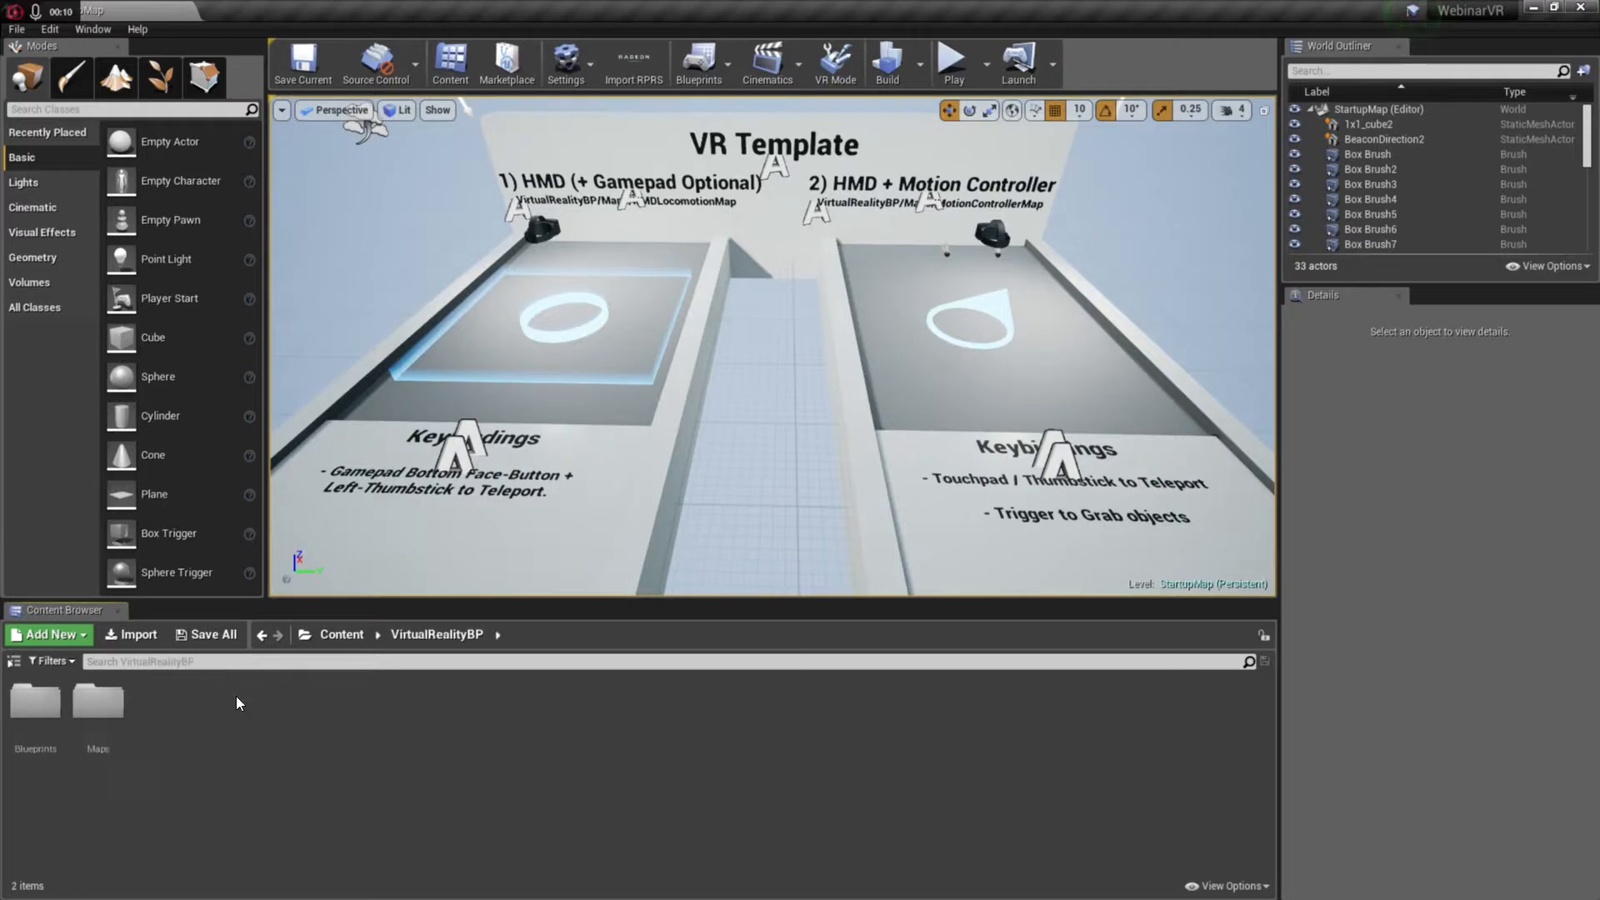
{"action": "double_click", "coordinate": [108, 707]}
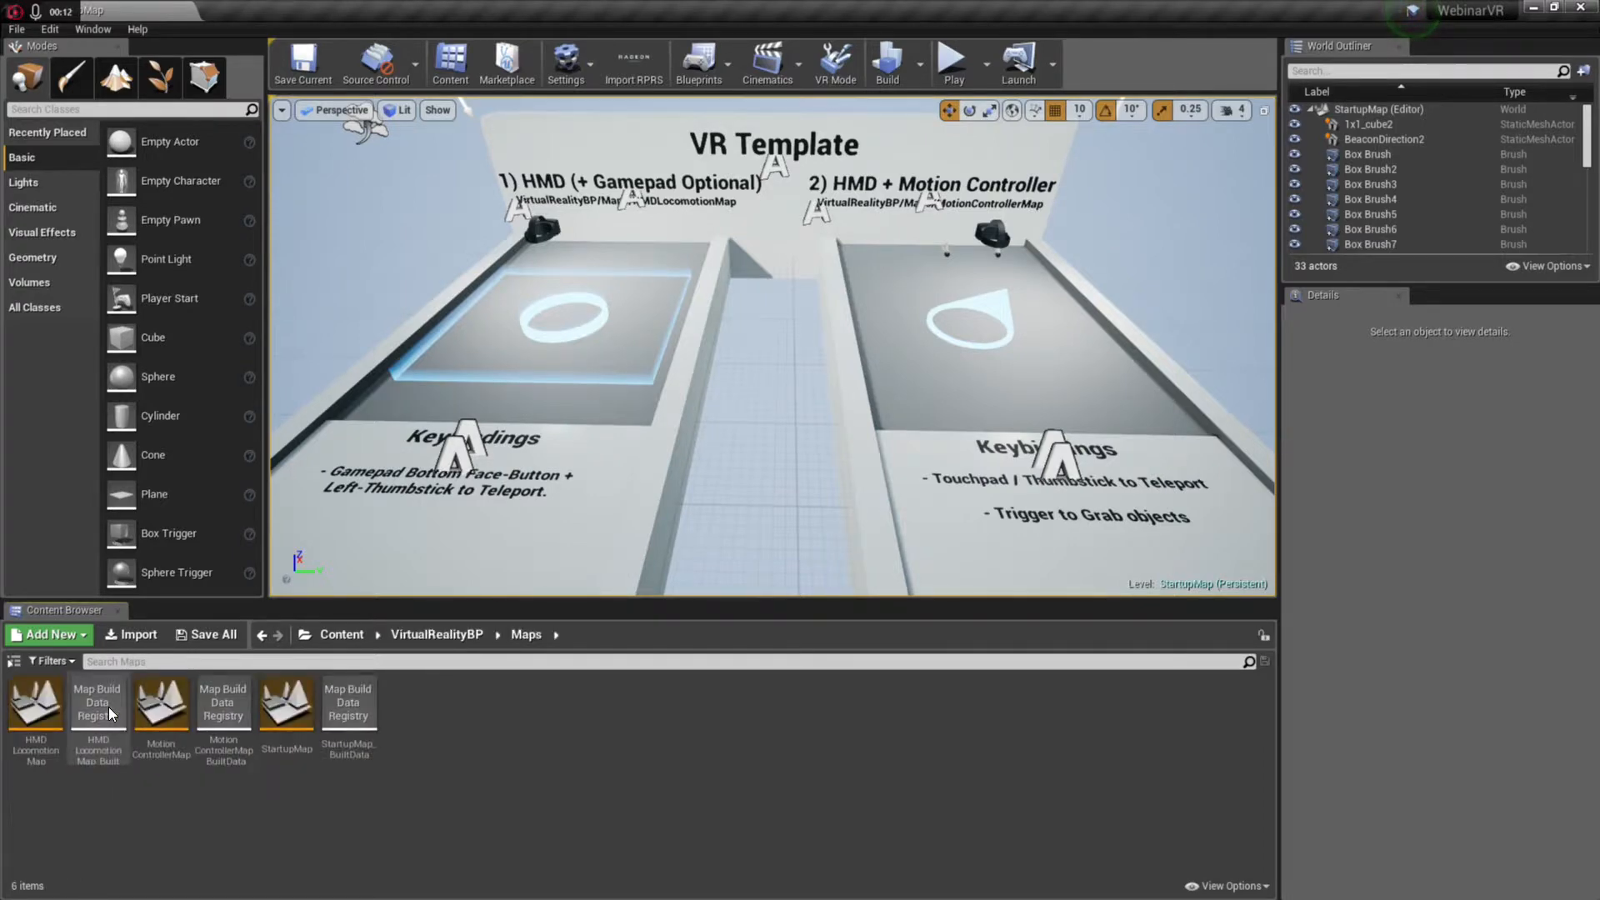
{"action": "double_click", "coordinate": [161, 706]}
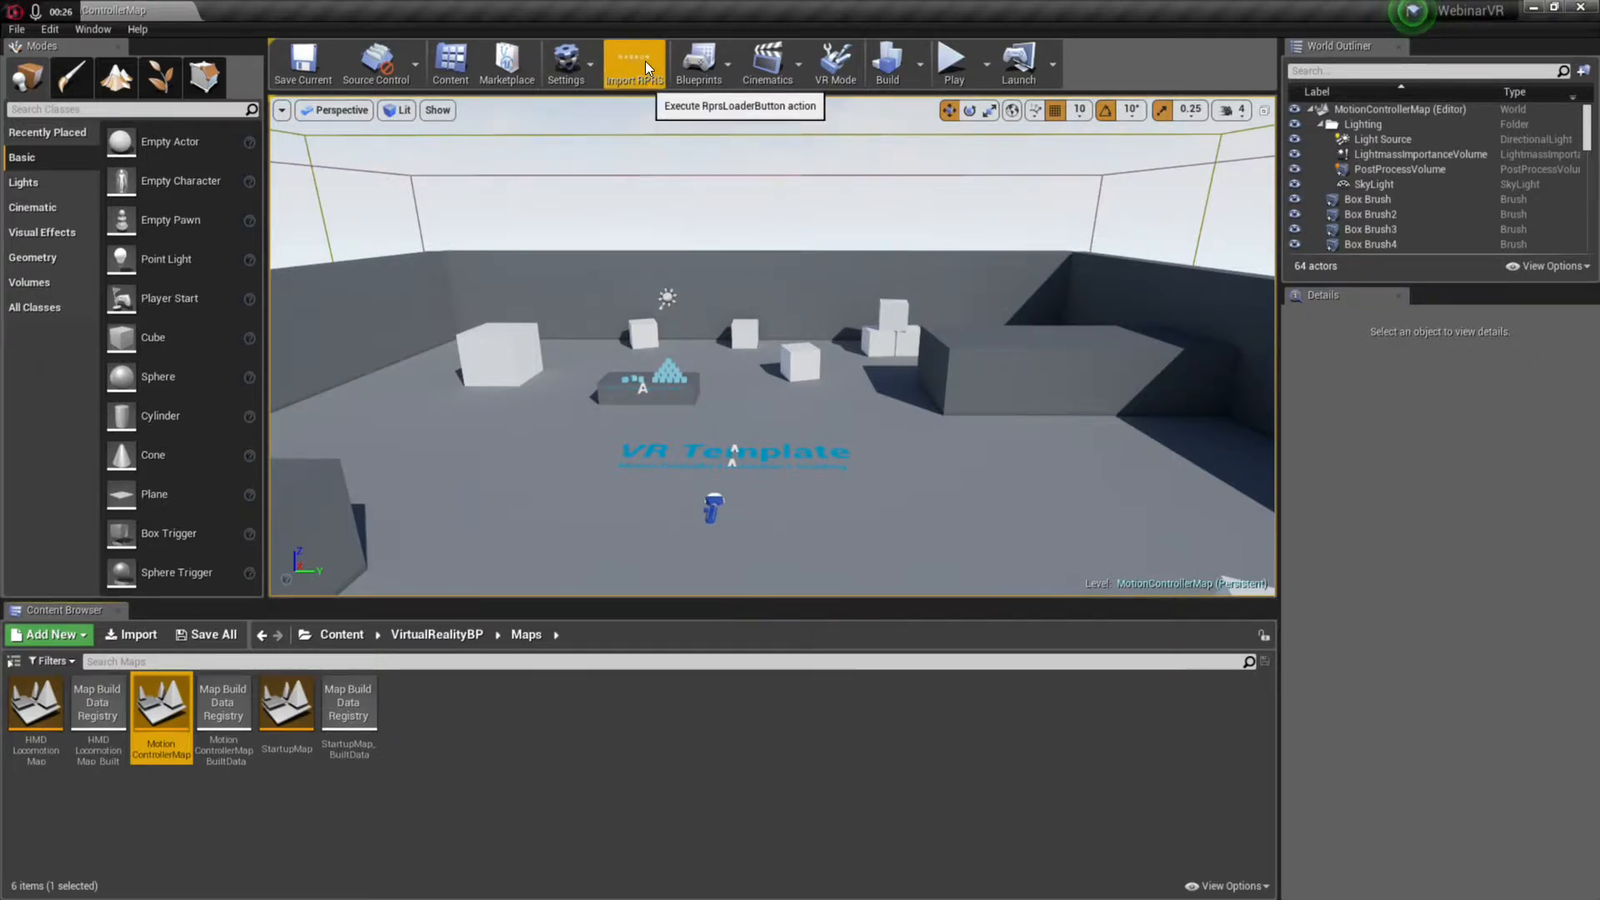
Start importing MITER SAW_Complete_webinar.frs from the Webinar pictures folder into the project's Maps folder.
{"action": "left_click", "coordinate": [143, 627]}
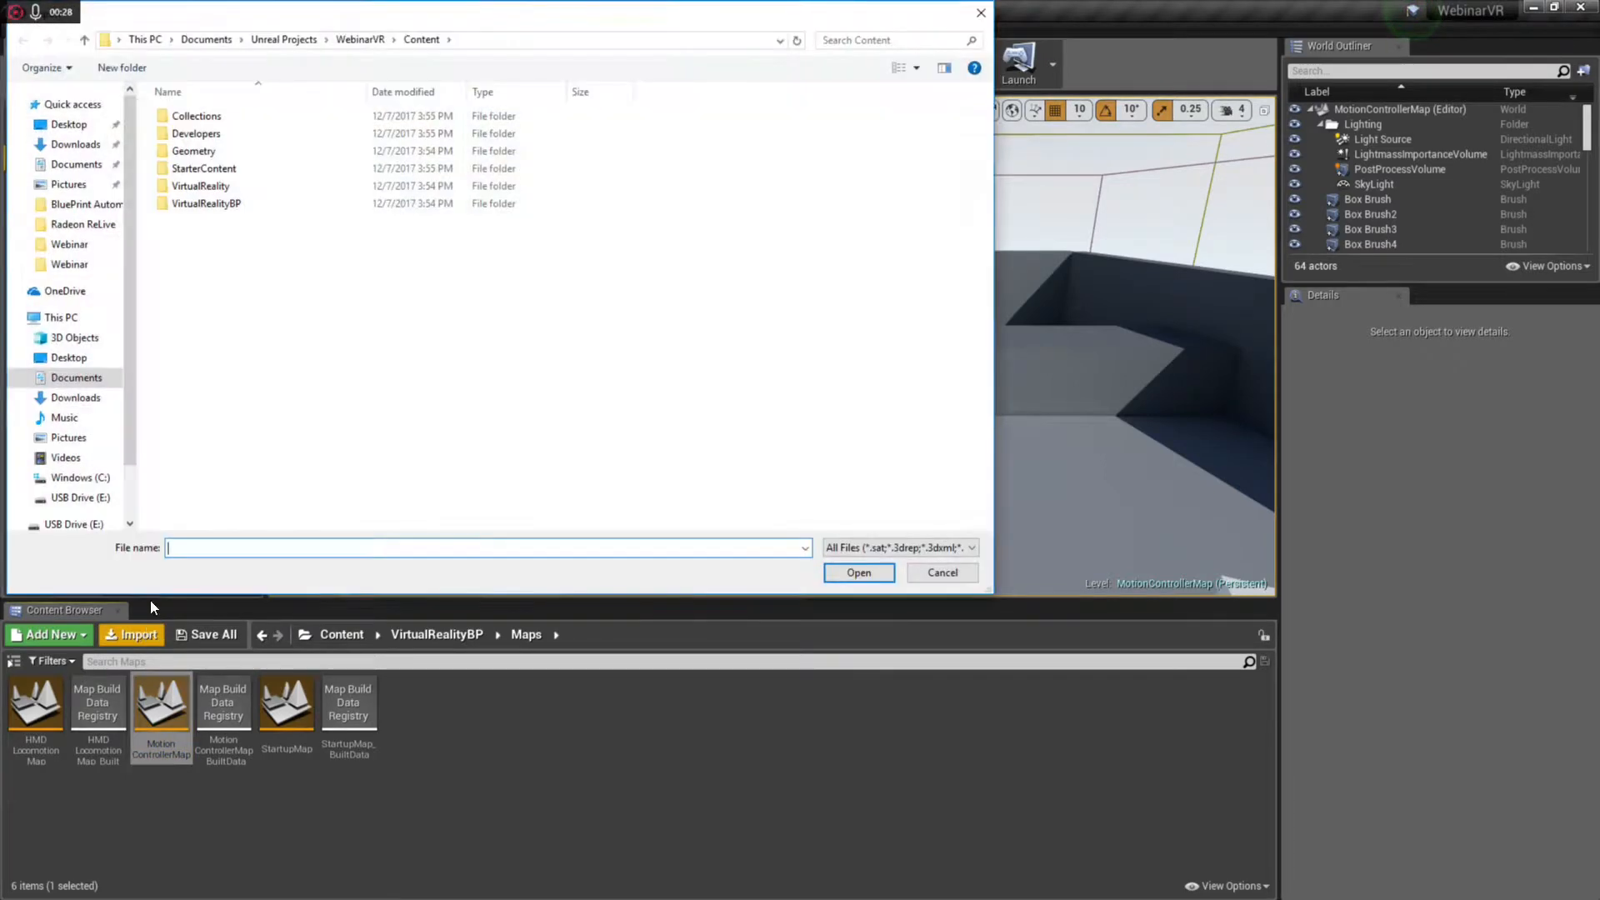
{"action": "left_click", "coordinate": [83, 245]}
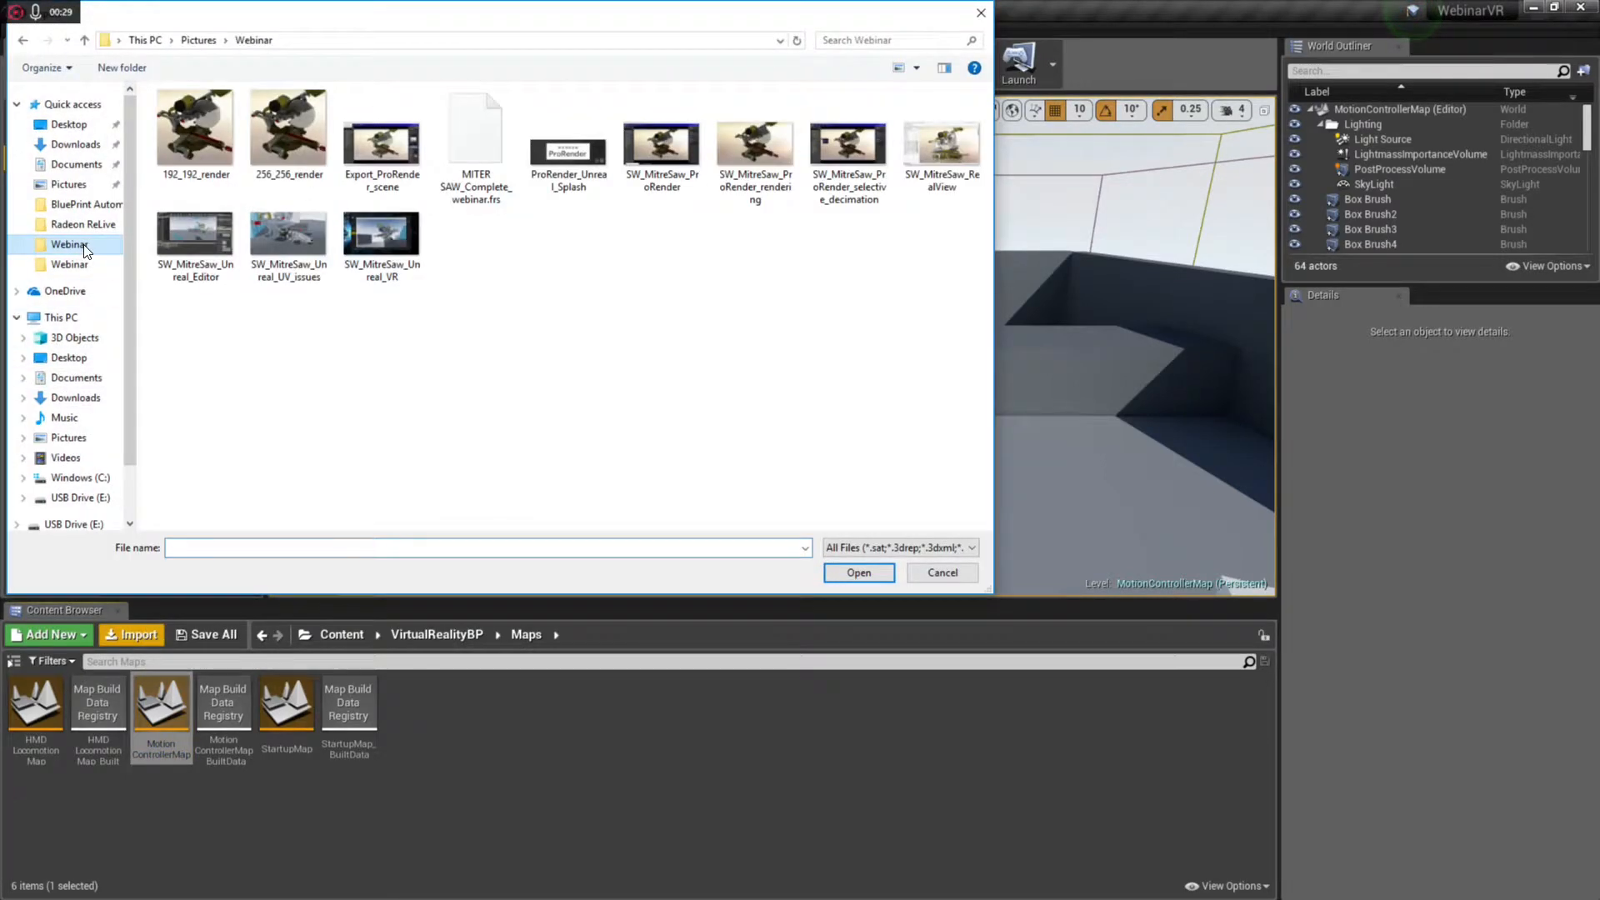
{"action": "left_click", "coordinate": [476, 130]}
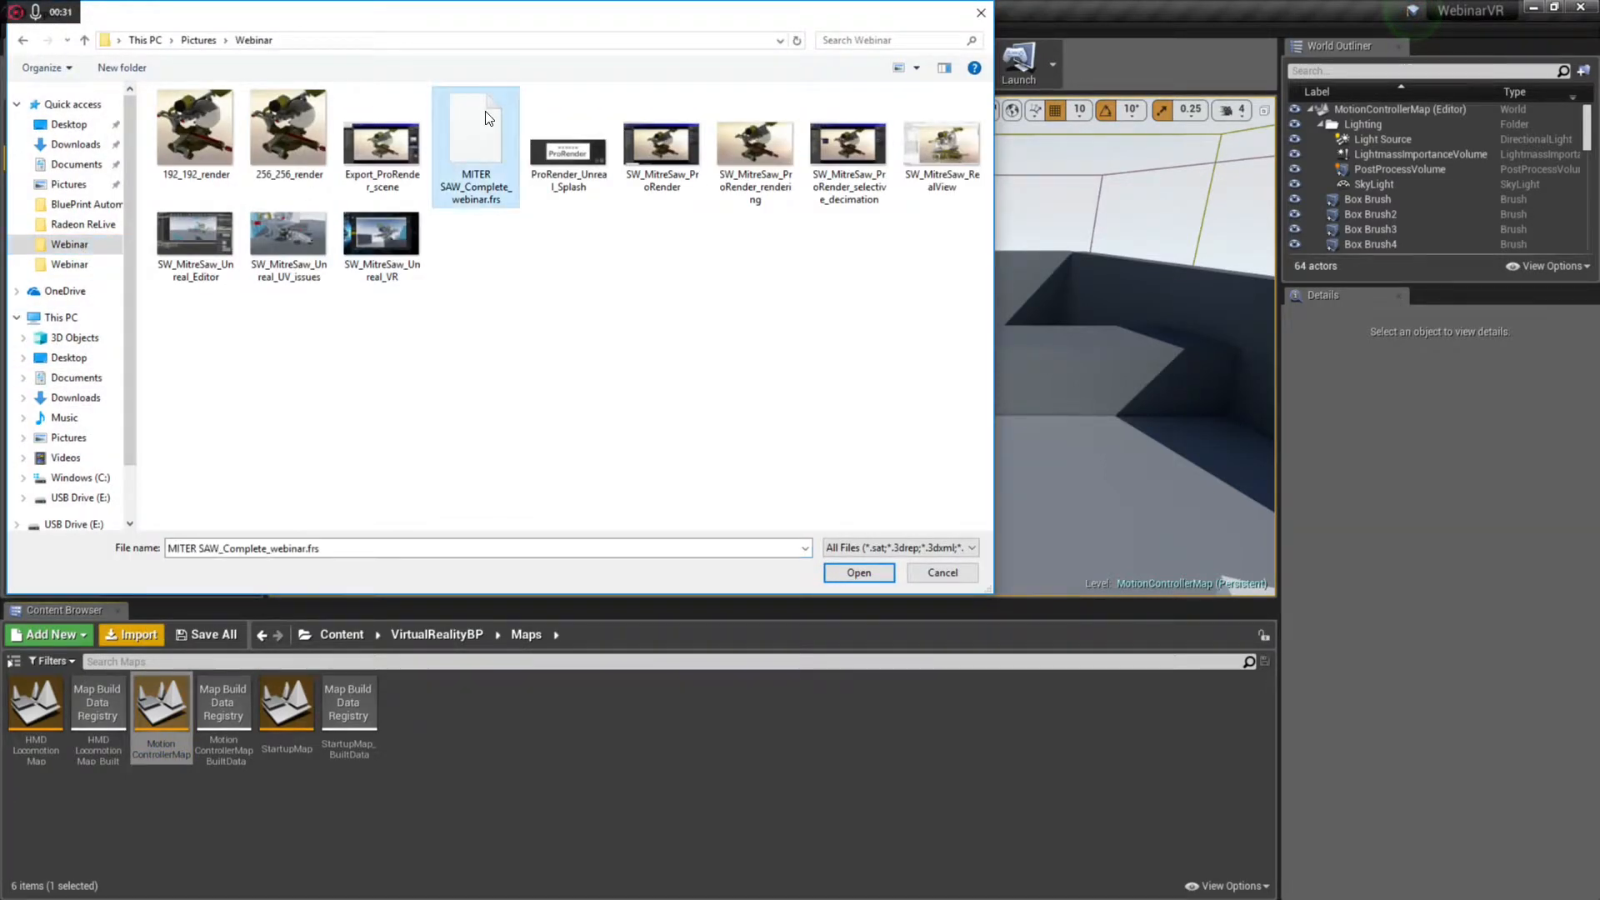
{"action": "left_click", "coordinate": [876, 573]}
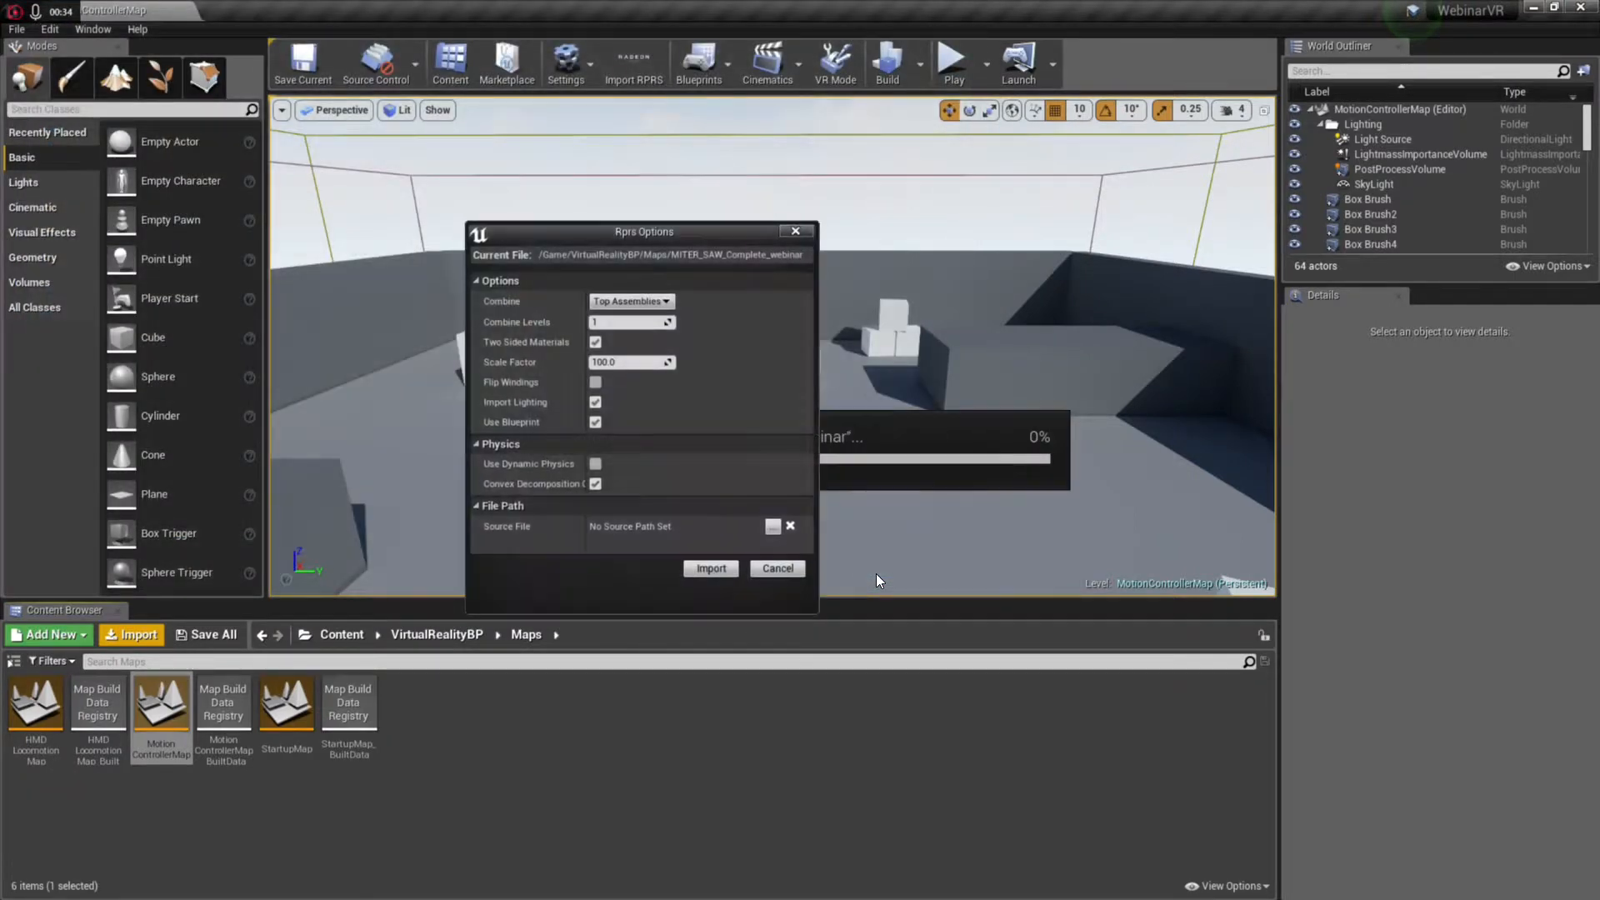
Import the saw scene with Combine set to All, Import Lighting disabled and Use Dynamic Physics enabled.
{"action": "left_click", "coordinate": [670, 303]}
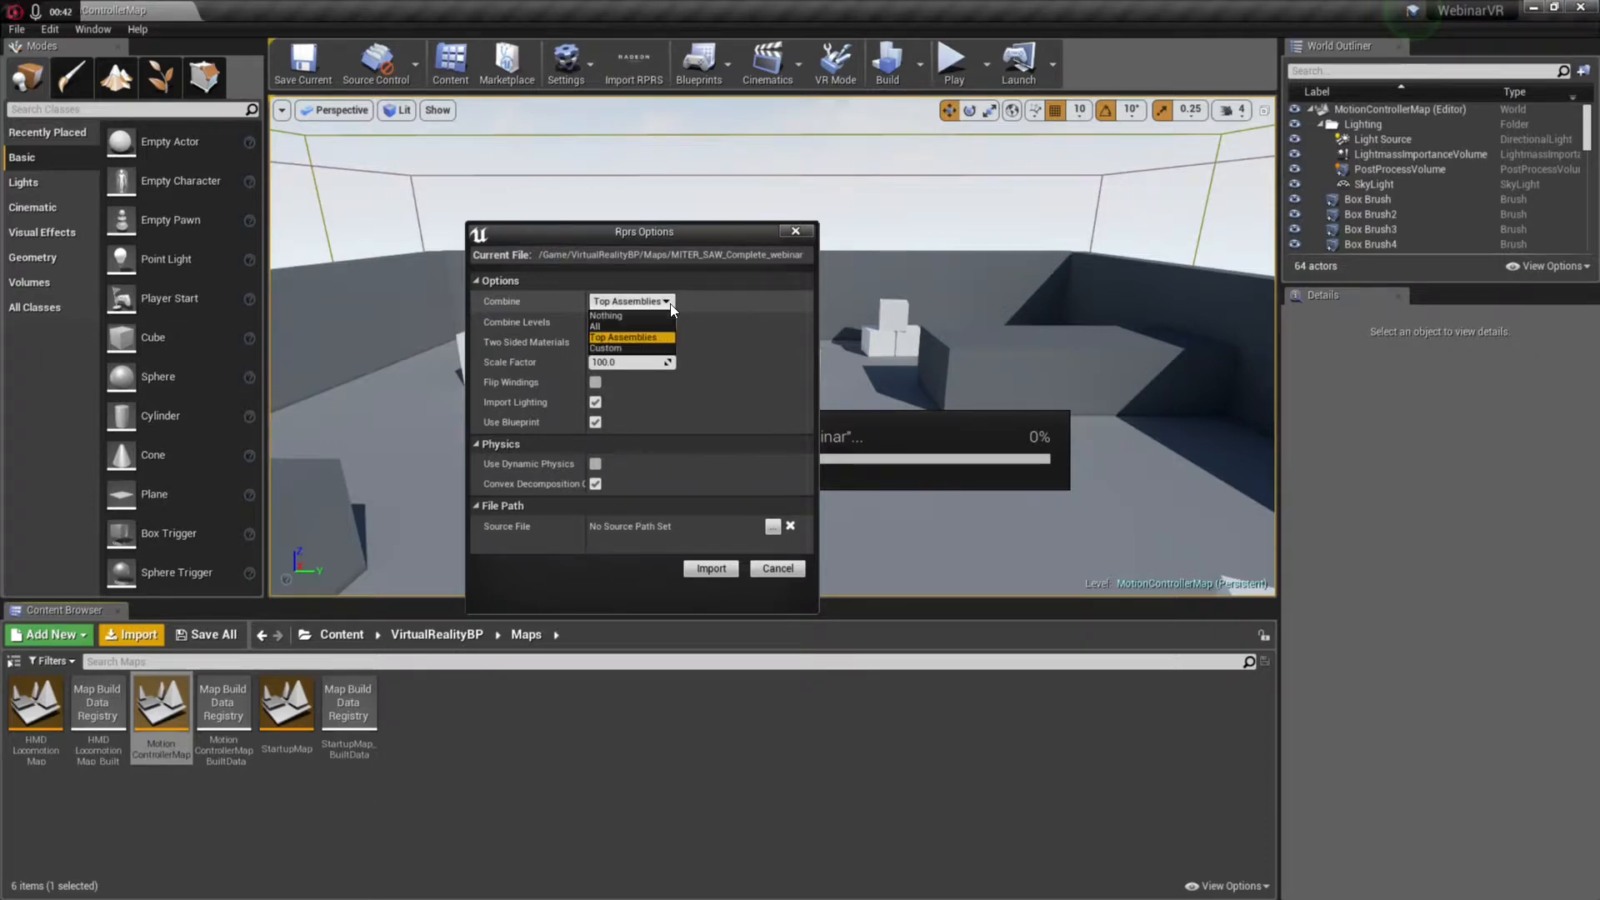
{"action": "left_click", "coordinate": [670, 304]}
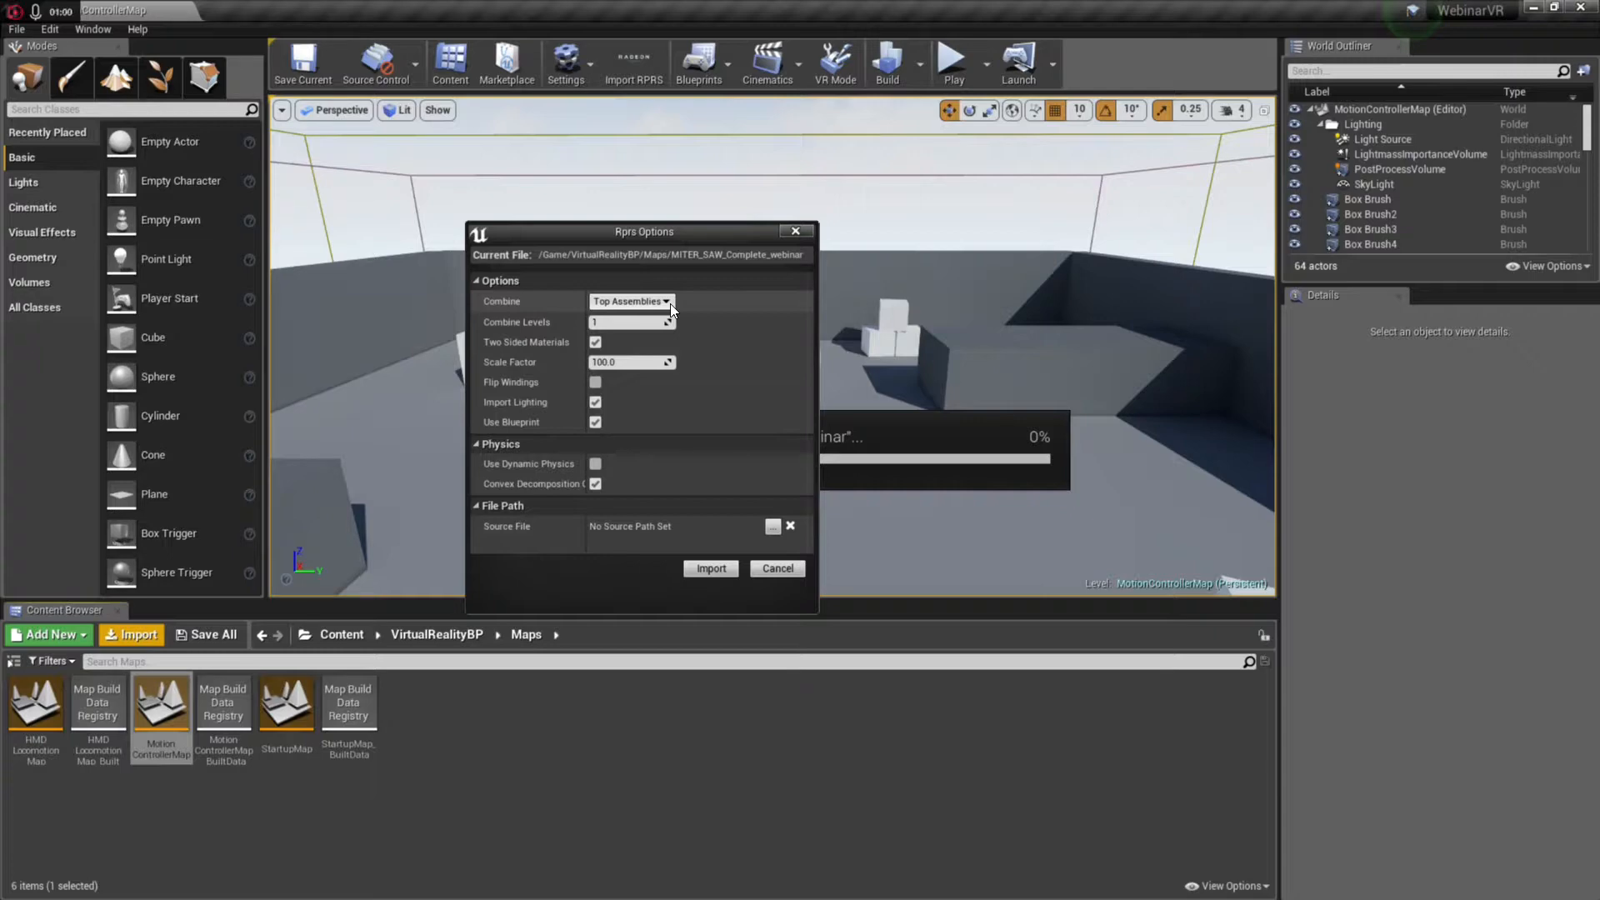
{"action": "left_click", "coordinate": [670, 303]}
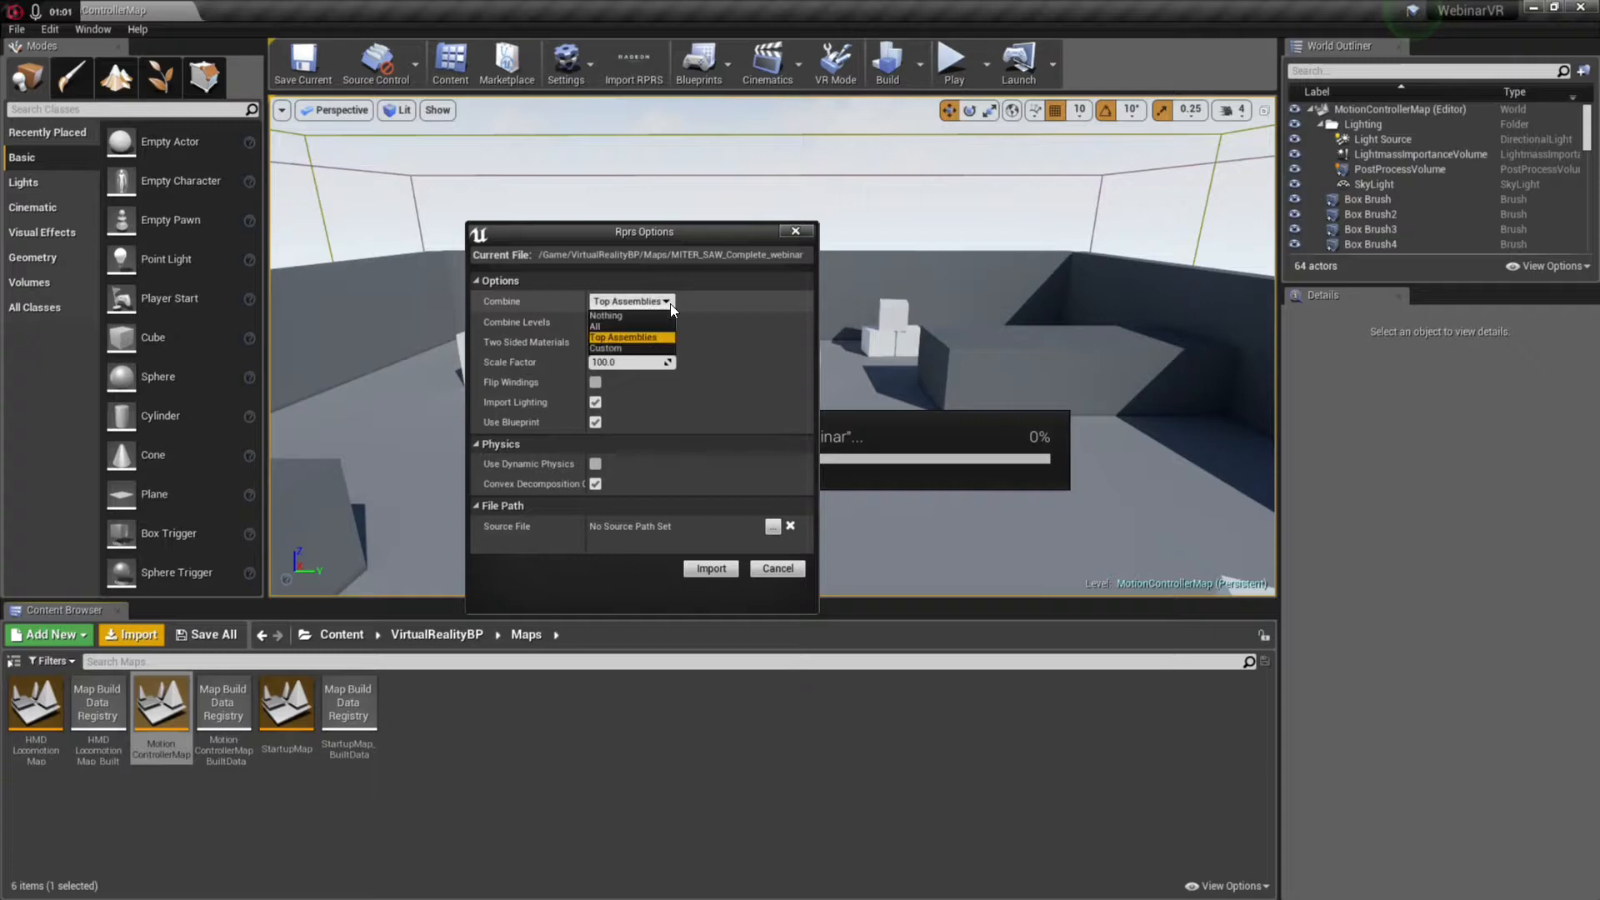
{"action": "left_click", "coordinate": [618, 327]}
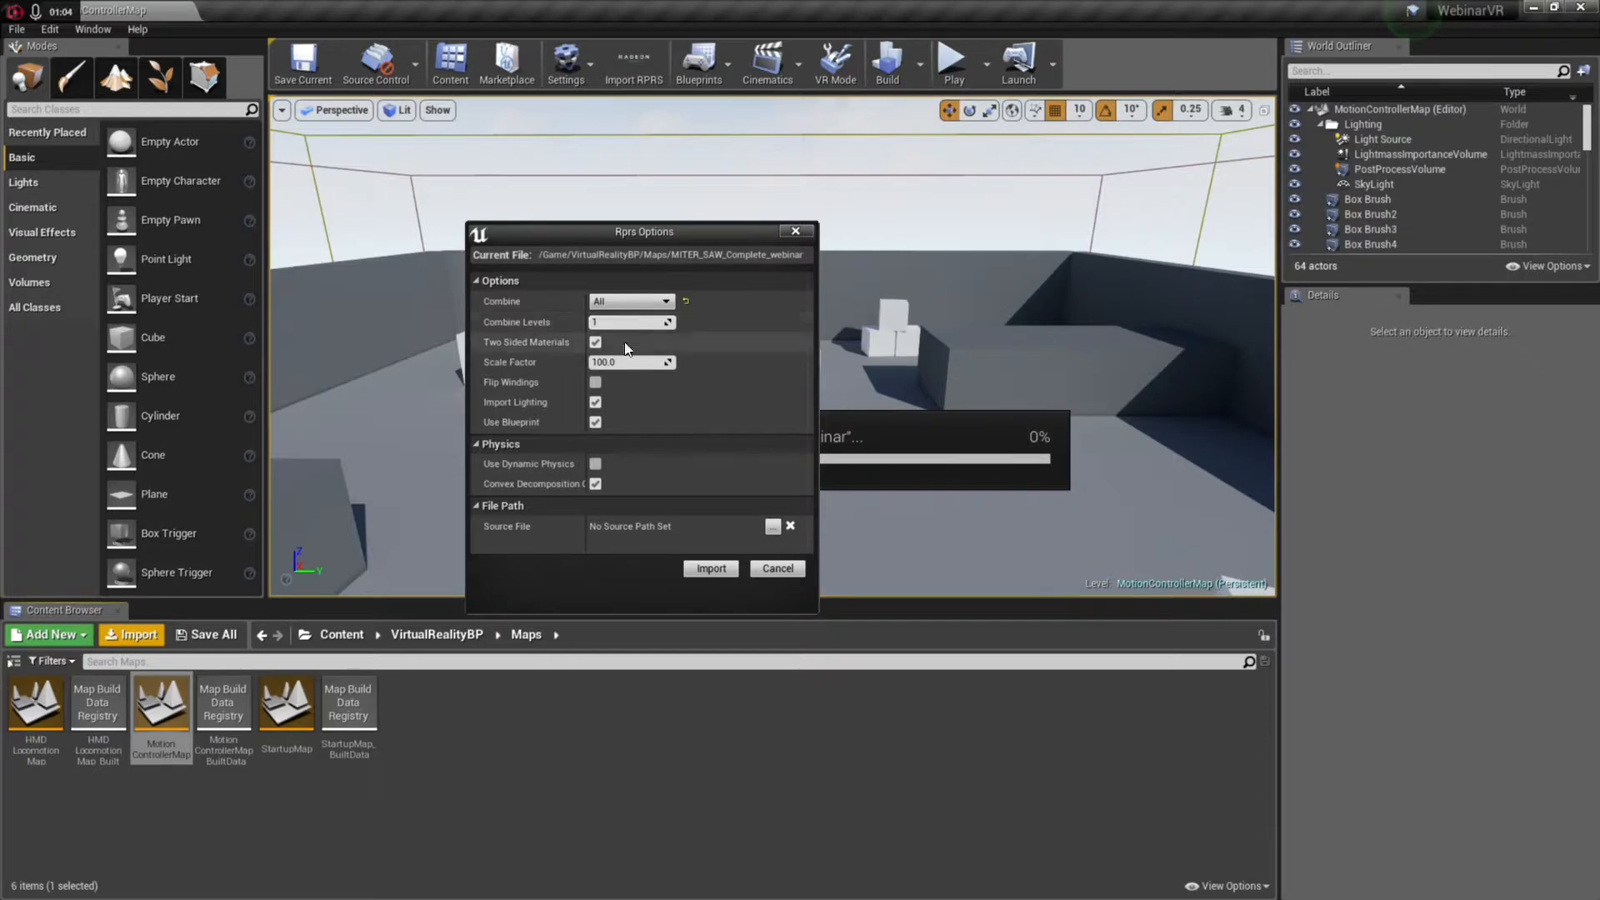
{"action": "left_click", "coordinate": [593, 402]}
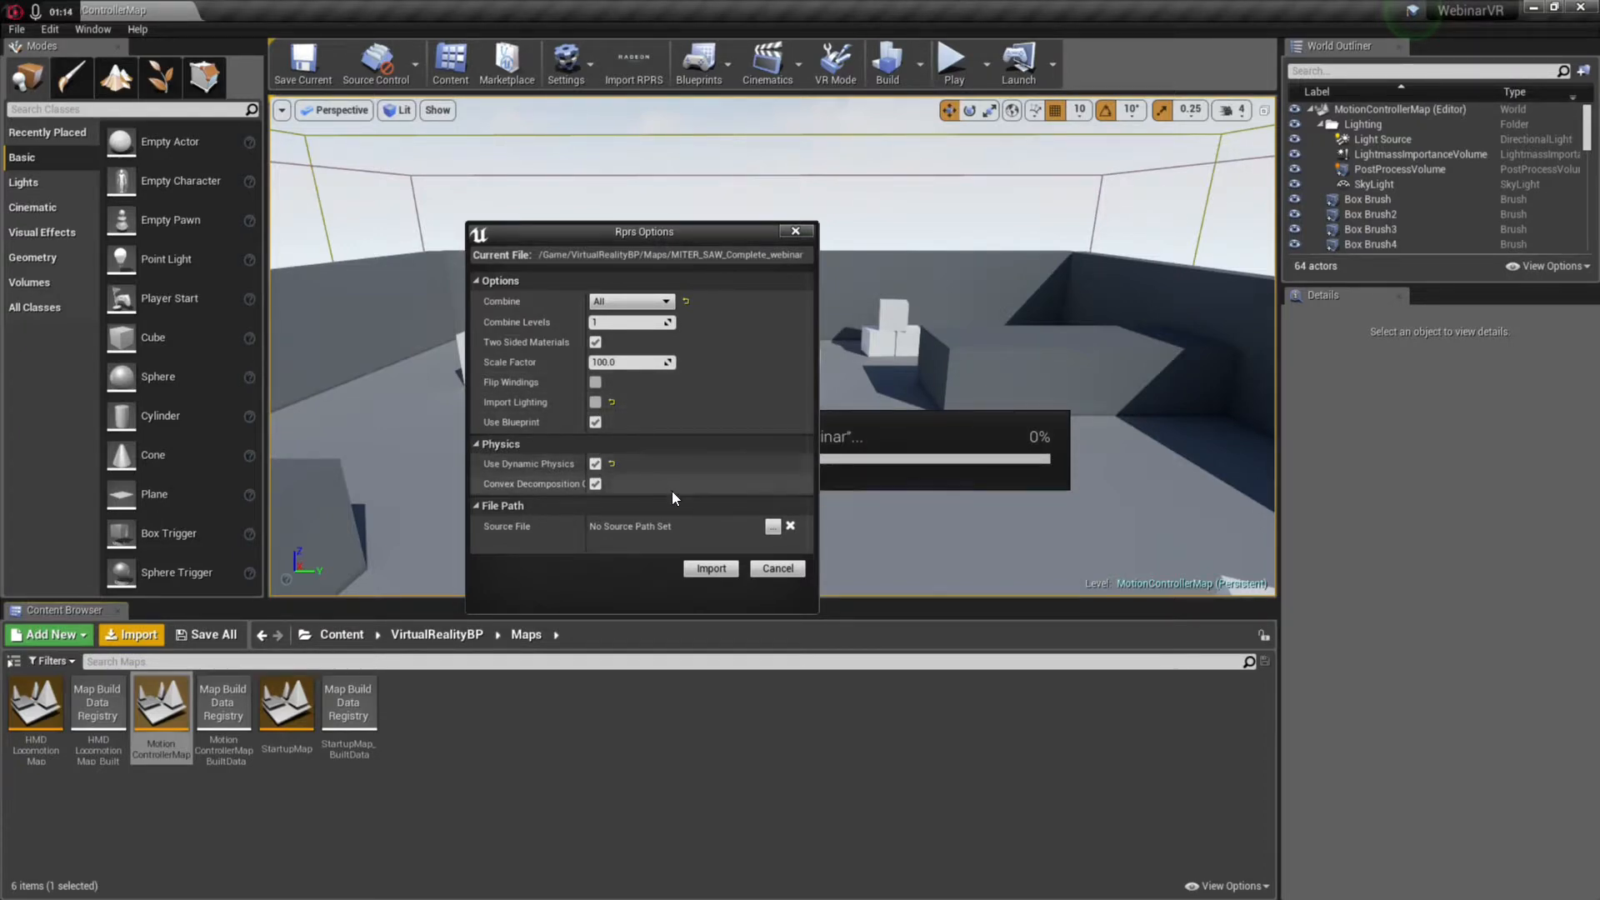
{"action": "left_click", "coordinate": [709, 565]}
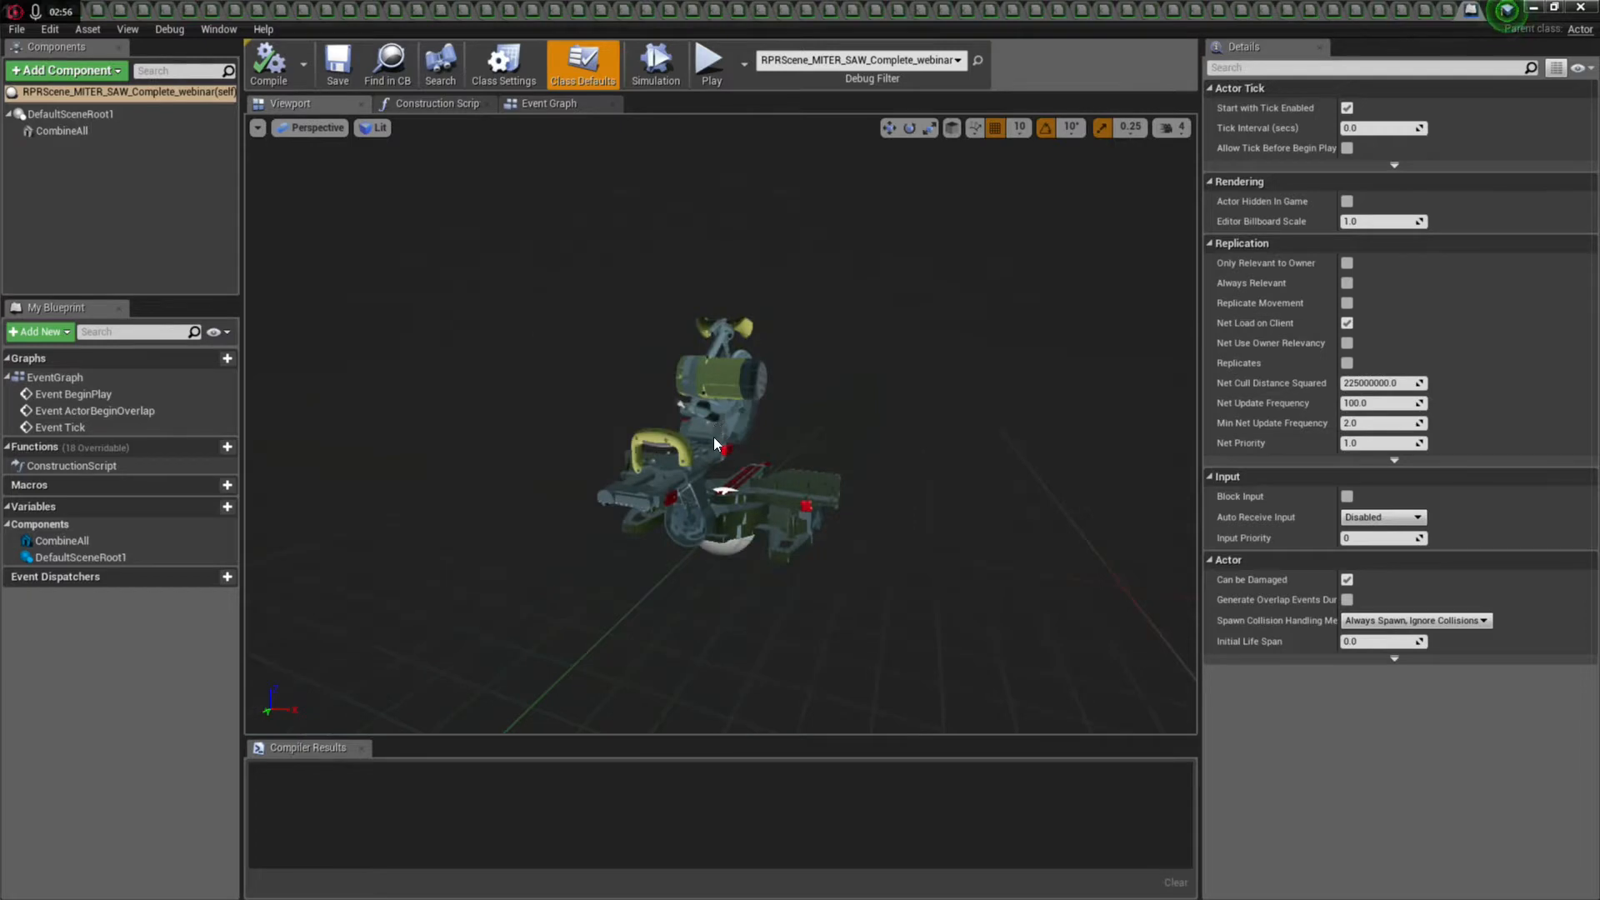
Enable Simulate Physics on the CombineAll component of the miter saw blueprint, compile it, and close the blueprint editor.
{"action": "left_click_drag", "start_coordinate": [747, 462], "coordinate": [816, 467]}
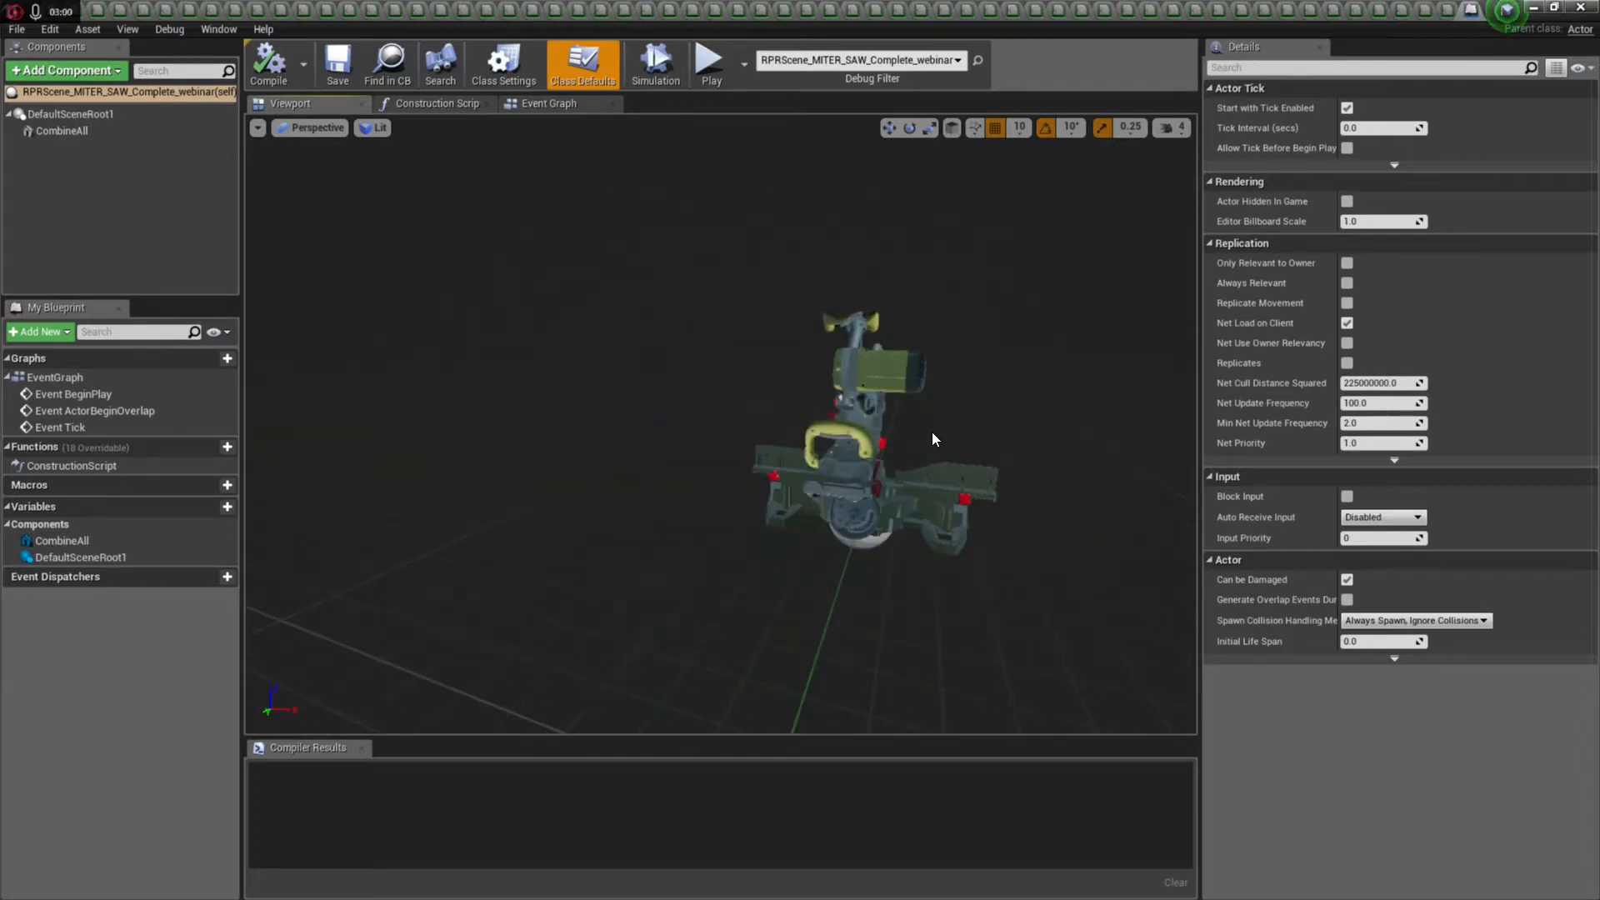
{"action": "middle_click_drag", "start_coordinate": [749, 458], "coordinate": [860, 505]}
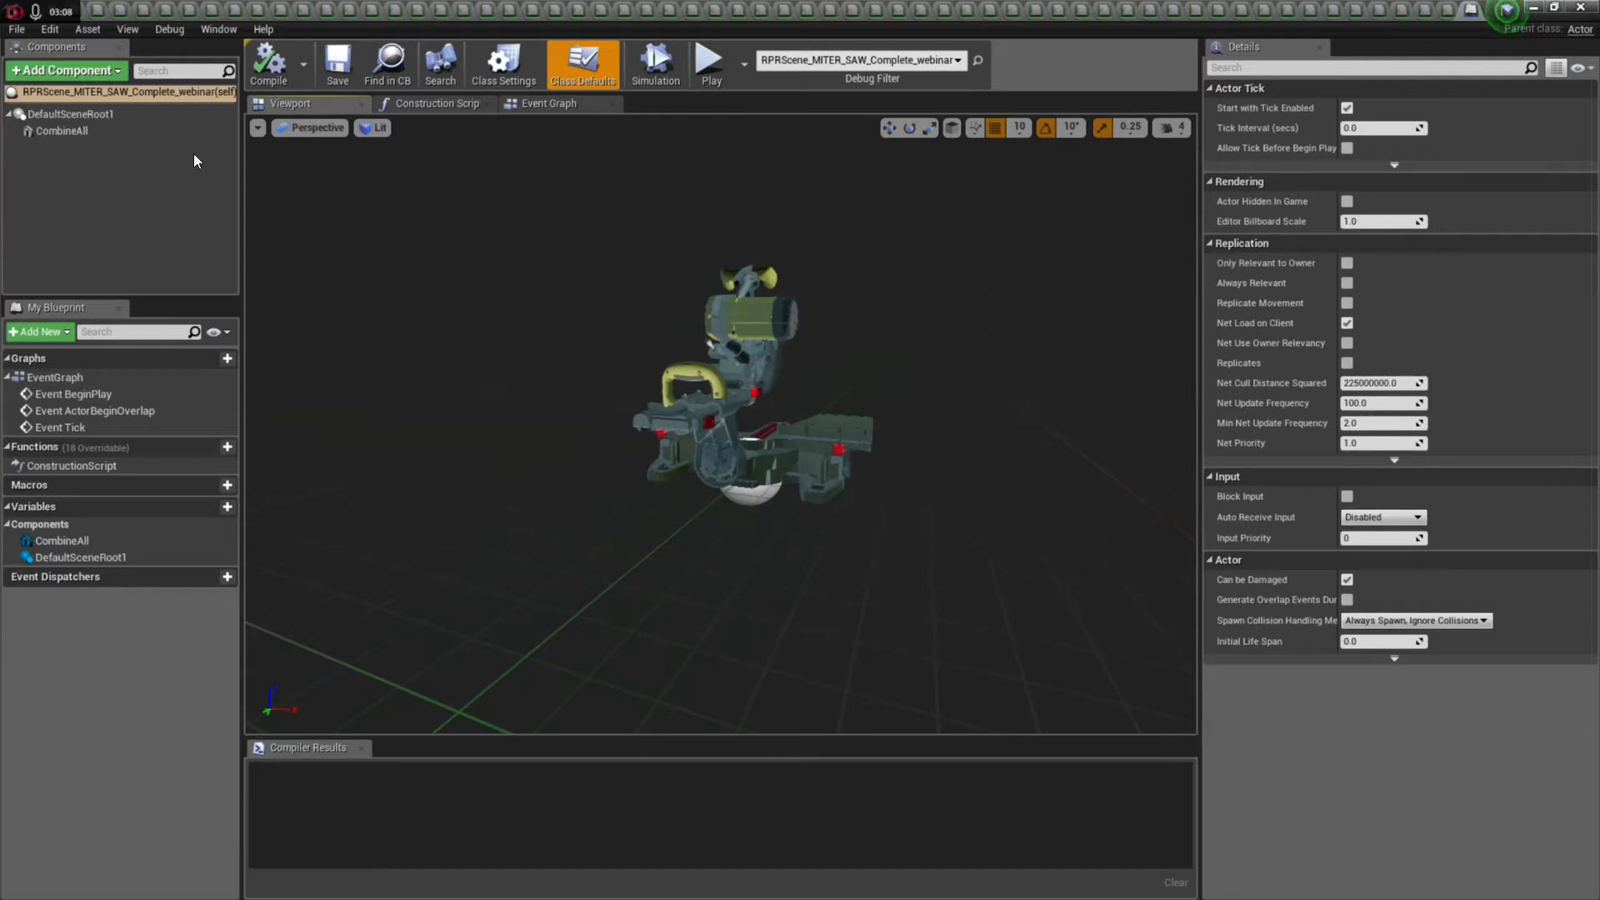
{"action": "left_click", "coordinate": [51, 131]}
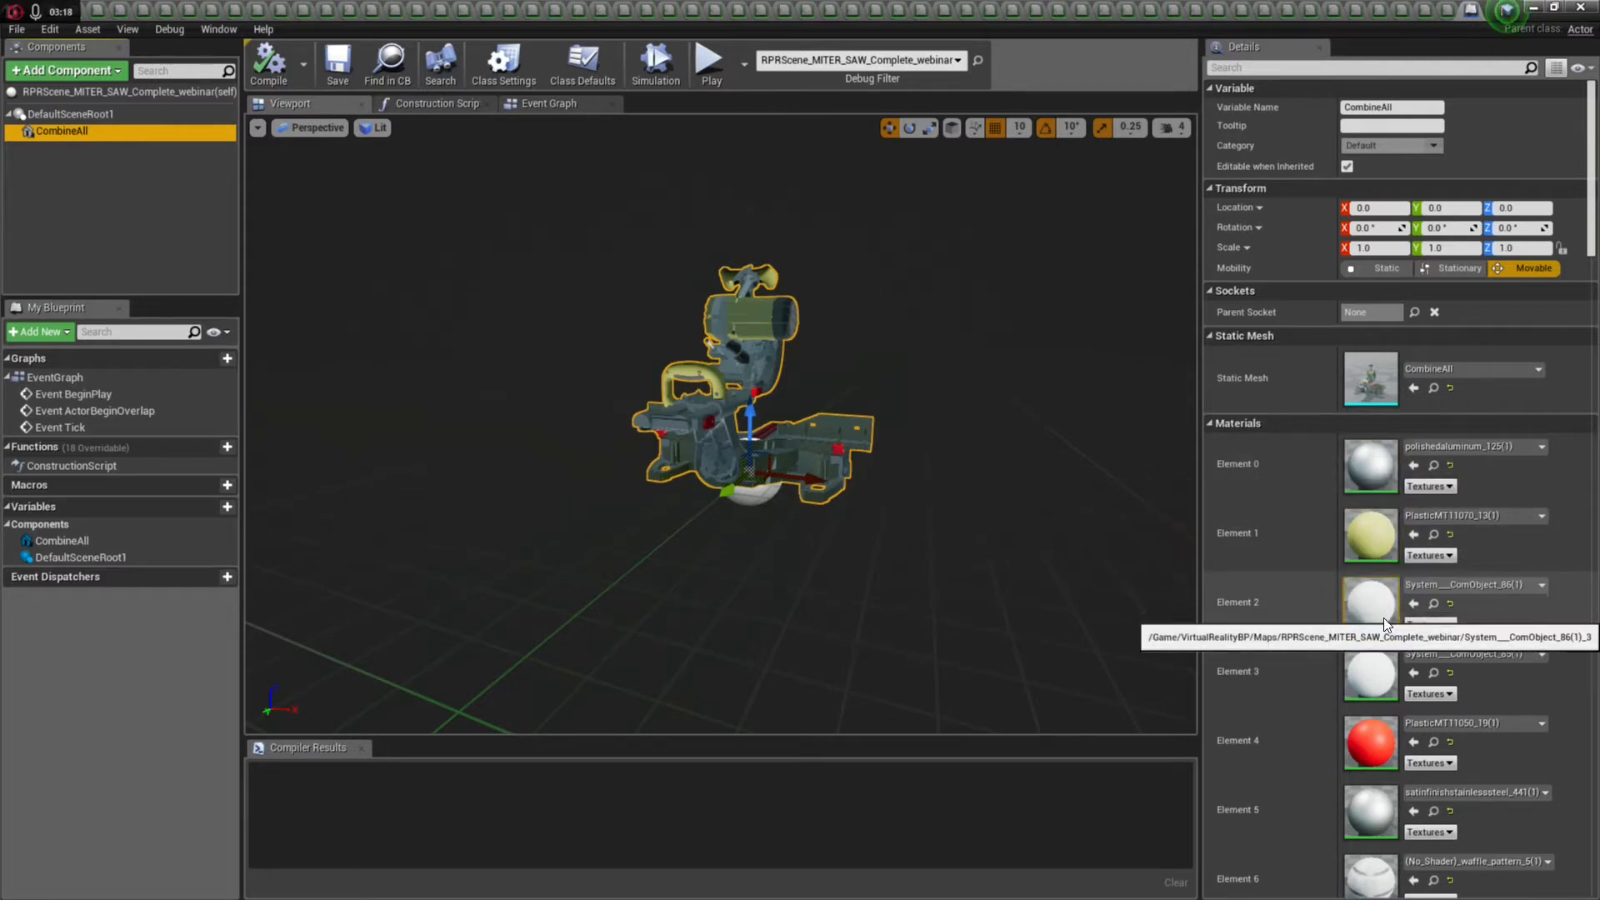
{"action": "left_click", "coordinate": [1209, 424]}
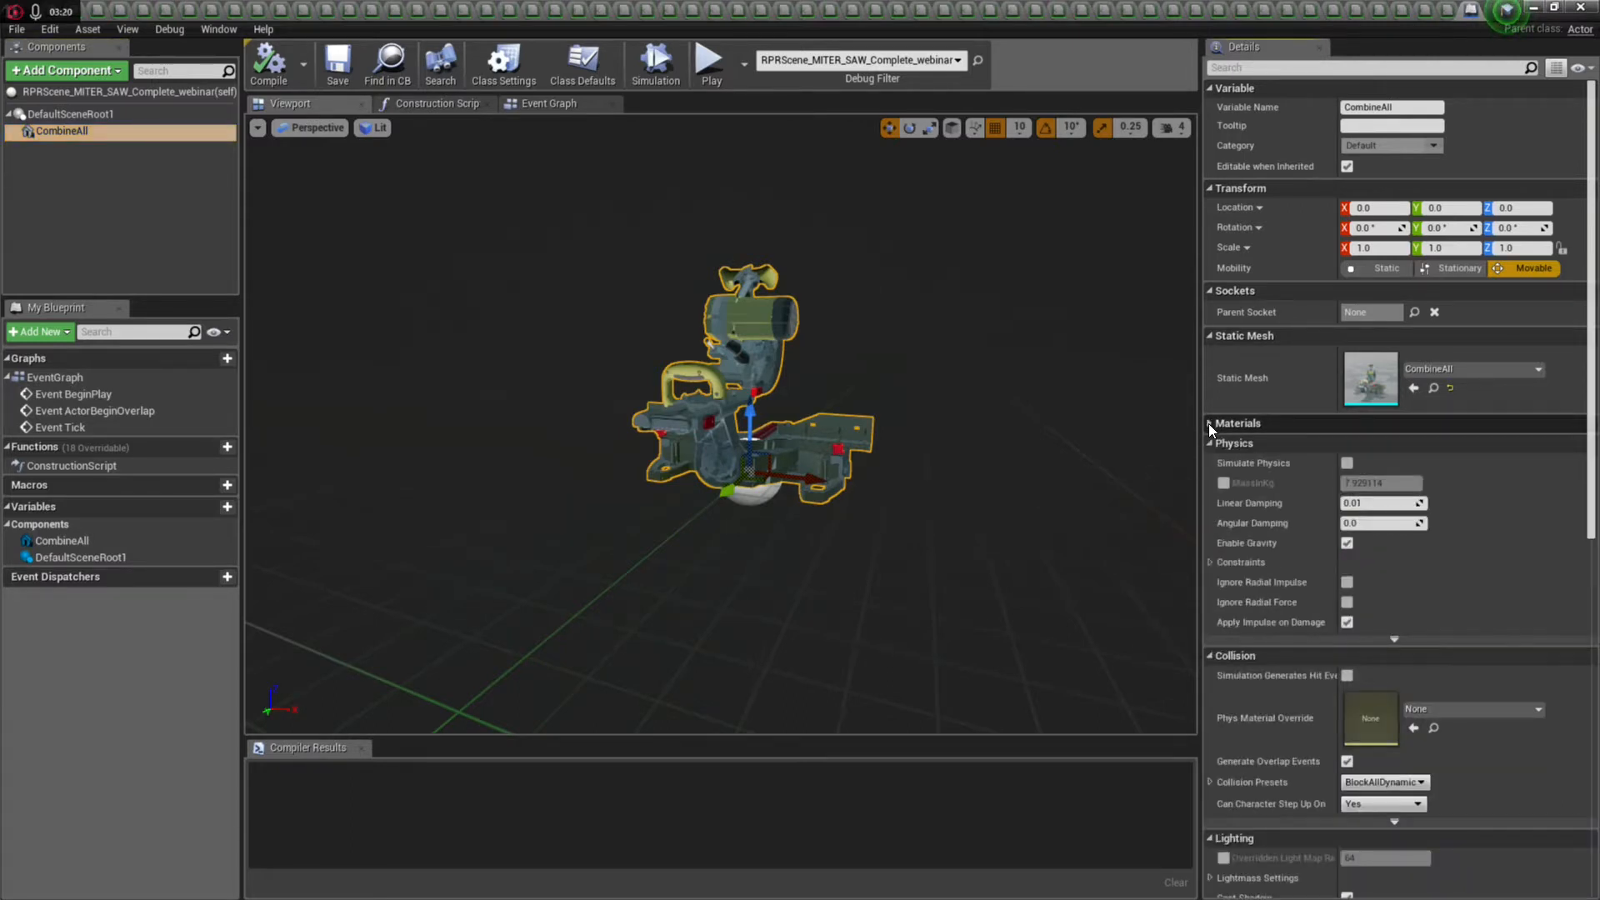
{"action": "left_click", "coordinate": [1347, 463]}
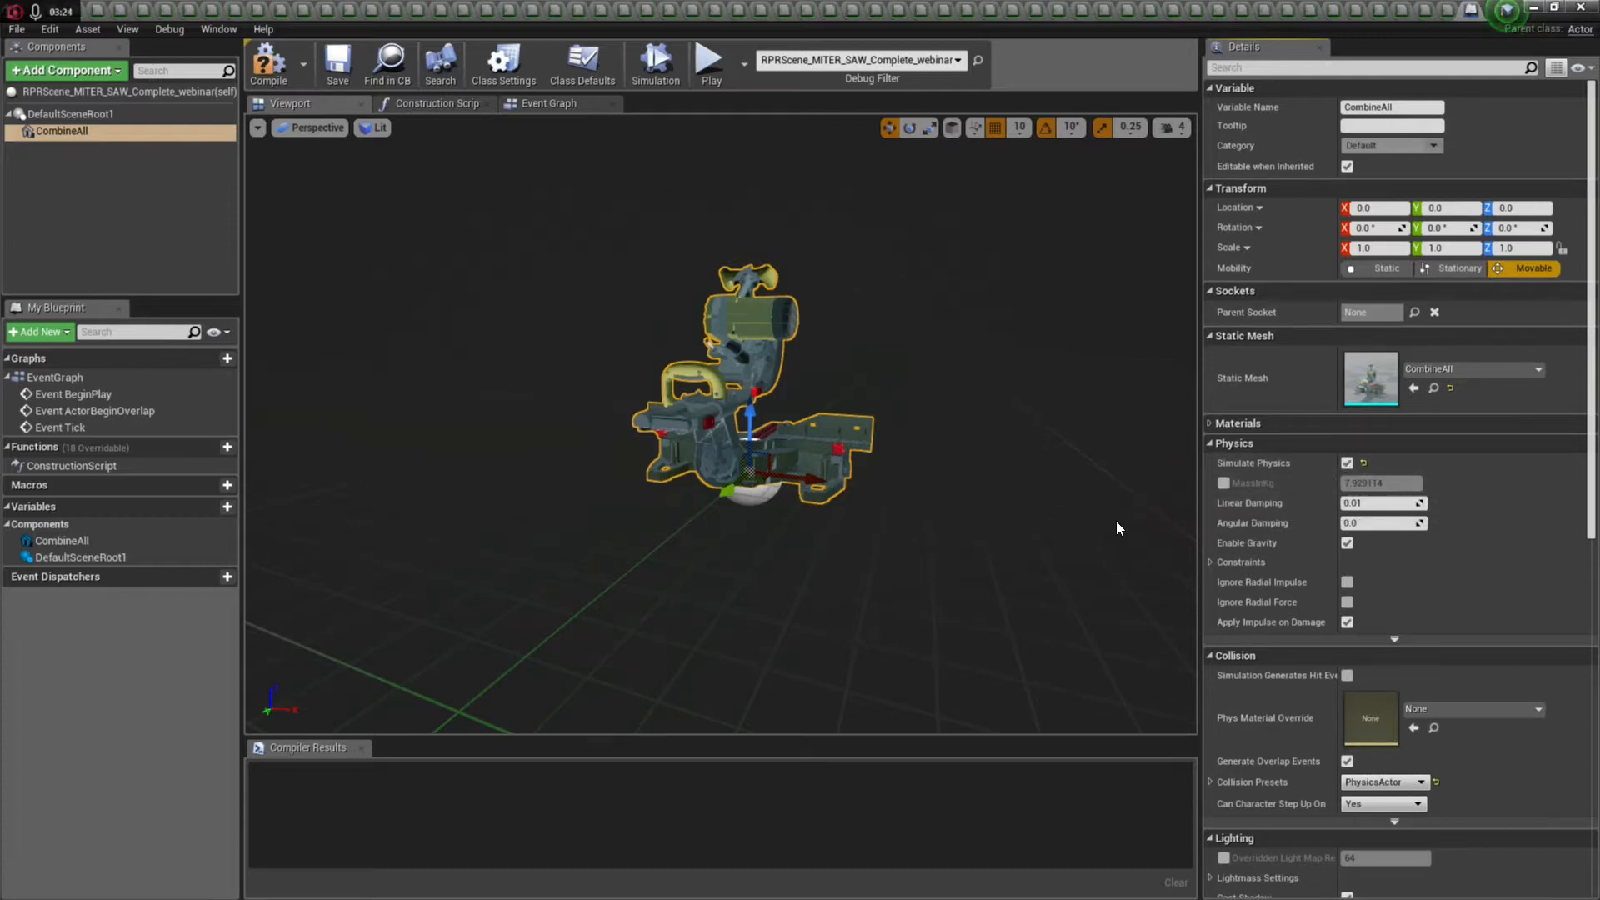
{"action": "left_click", "coordinate": [270, 75]}
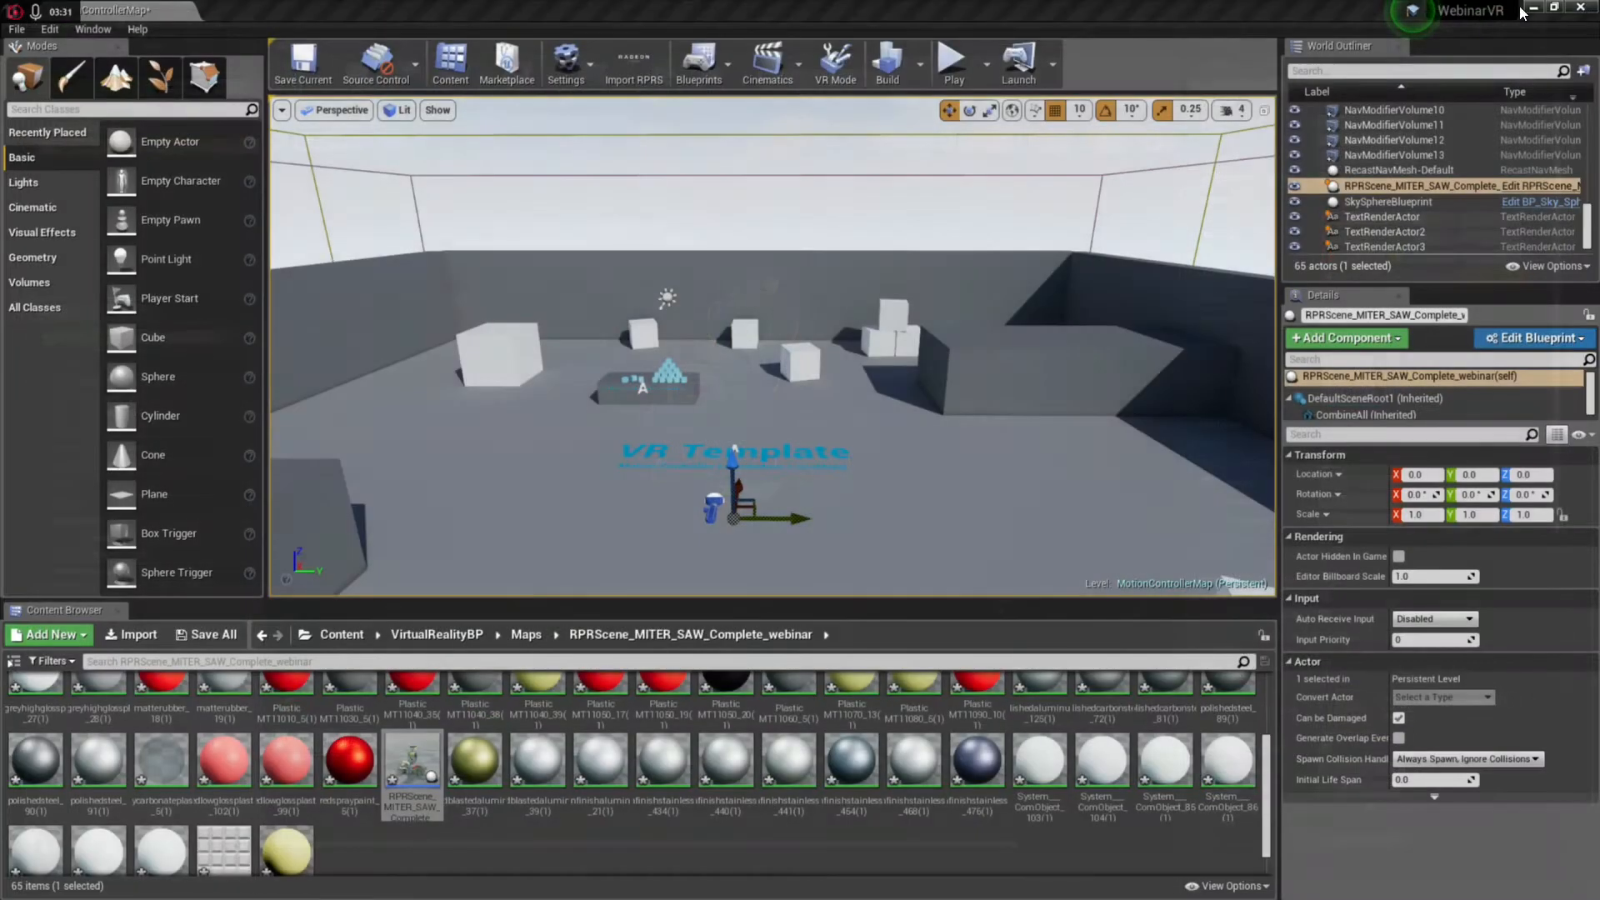
{"action": "left_click", "coordinate": [1581, 7]}
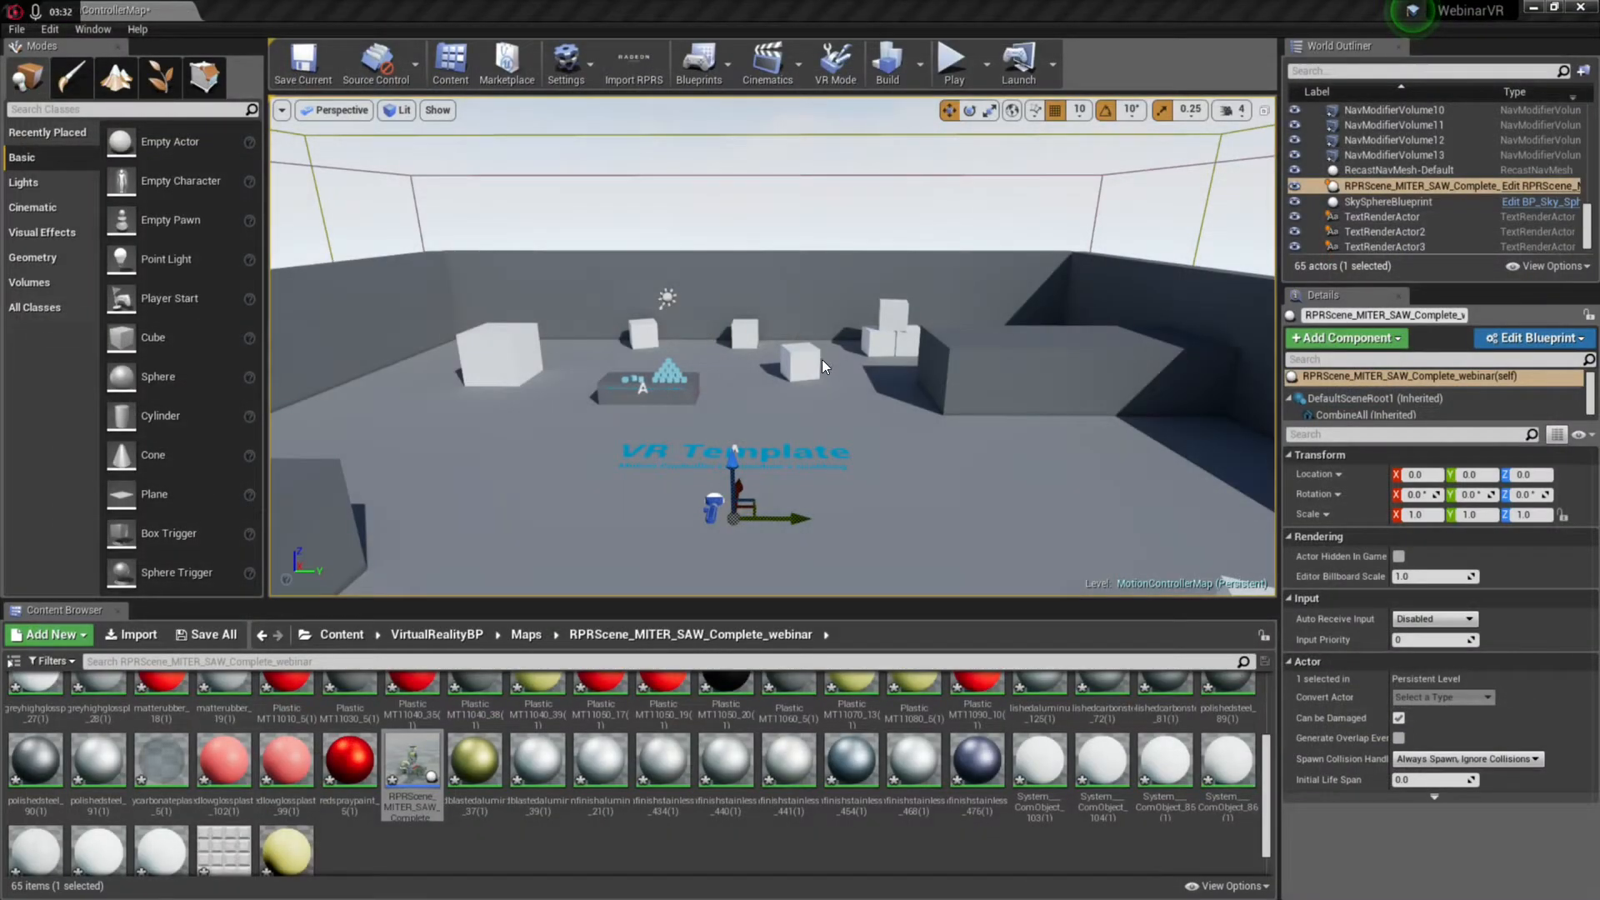
Select the imported miter saw actor in the level and raise it to a Z location of 380.
{"action": "left_click", "coordinate": [733, 458]}
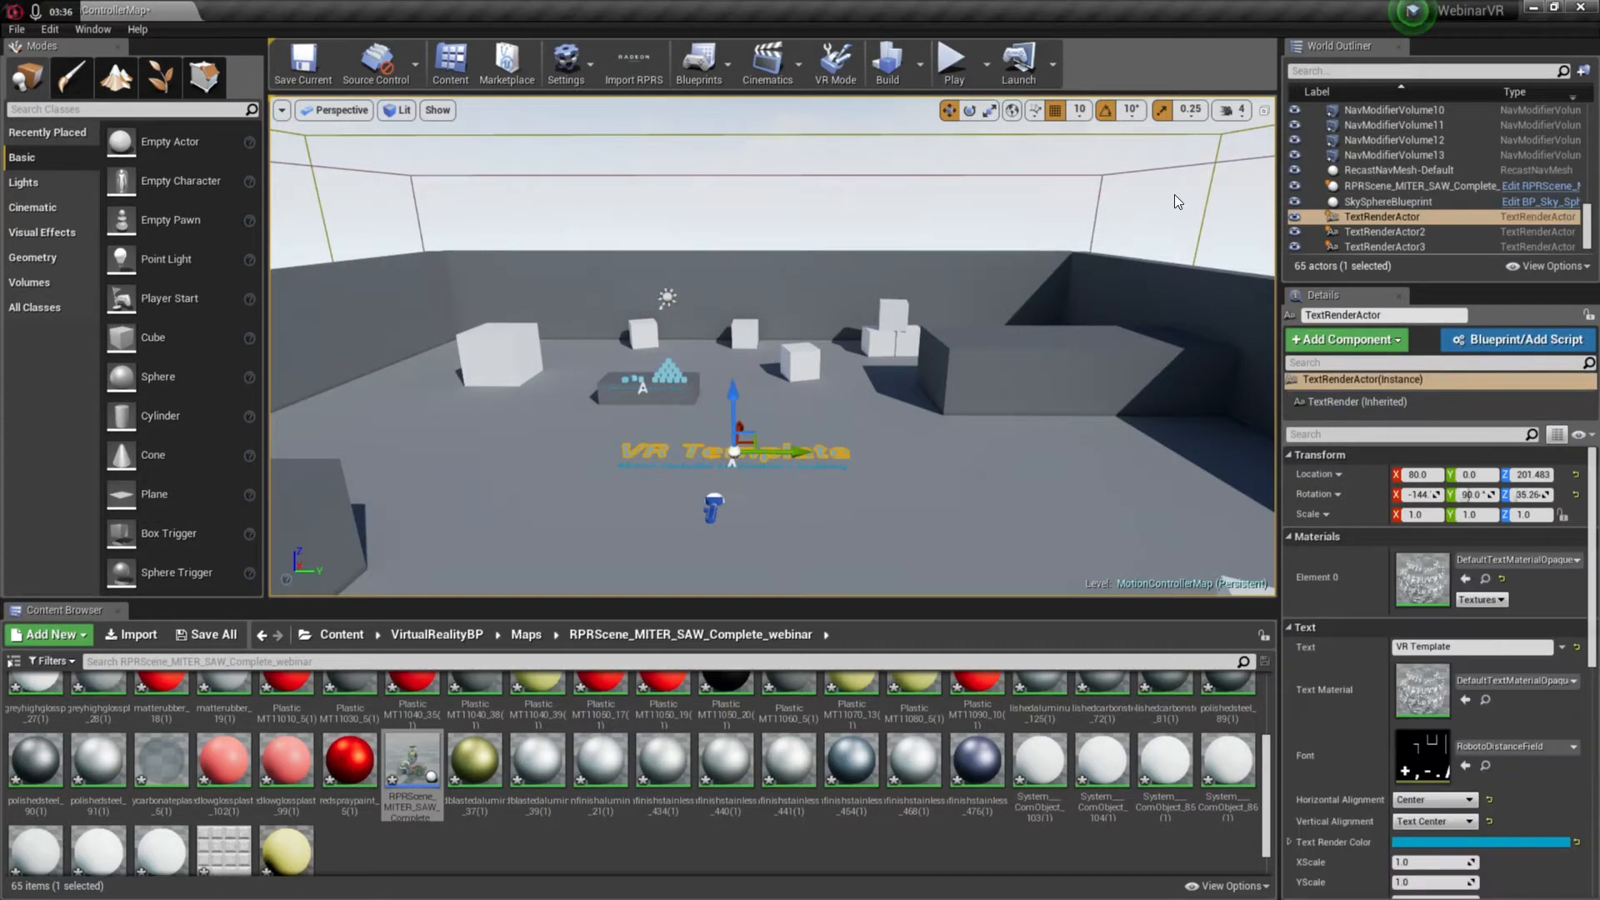
{"action": "left_click", "coordinate": [1384, 183]}
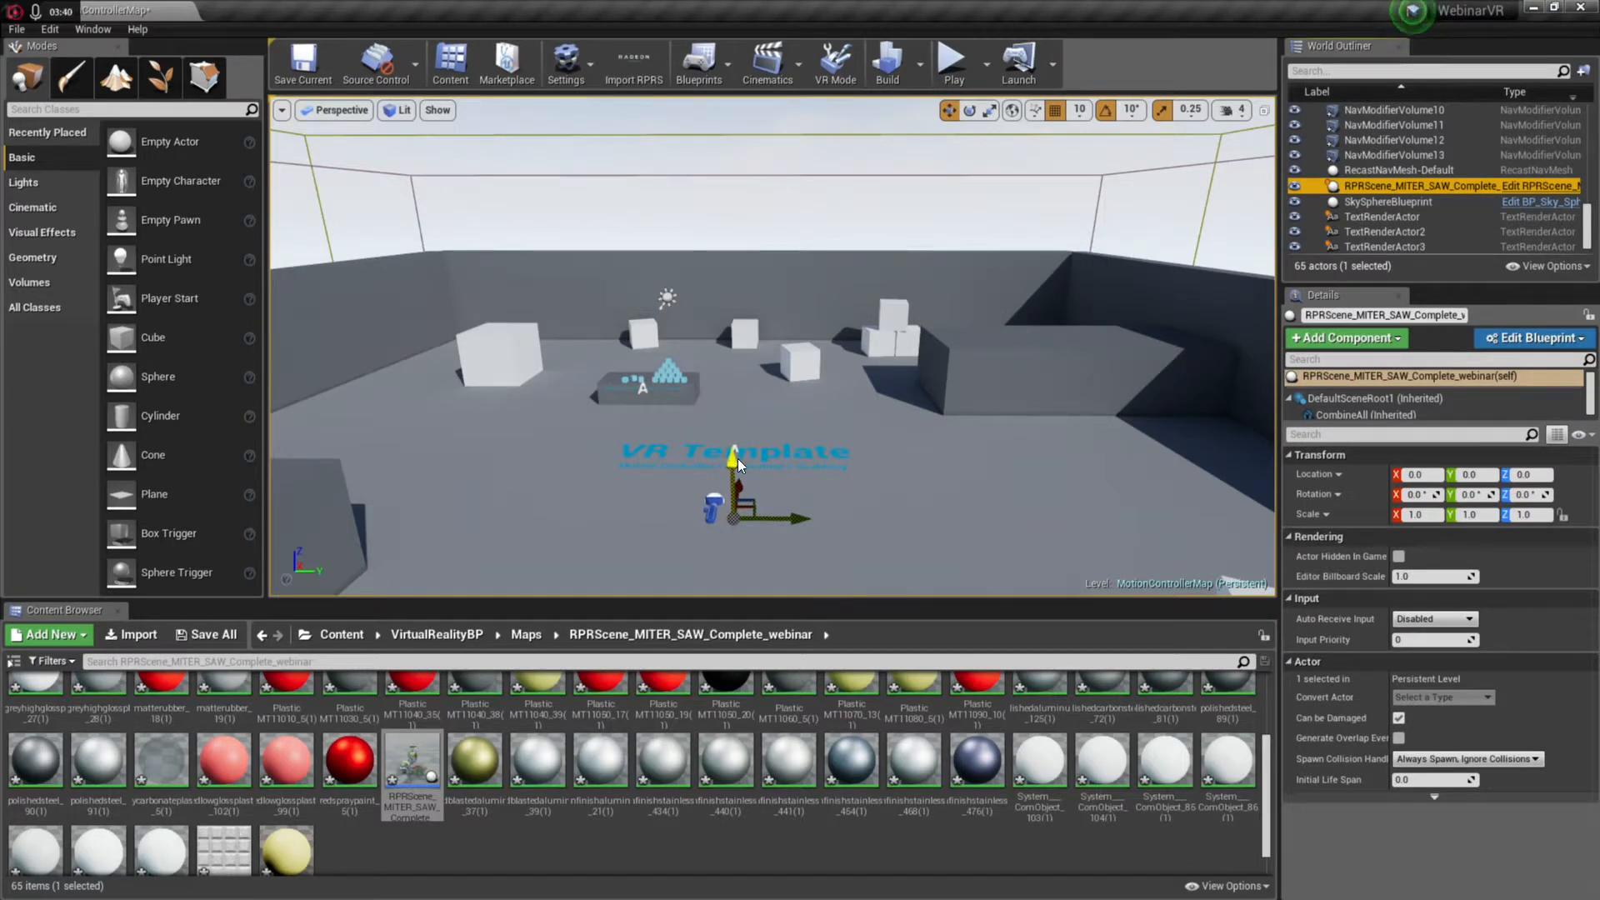
{"action": "left_click_drag", "start_coordinate": [735, 460], "coordinate": [730, 361]}
{"action": "scroll", "coordinate": [727, 432], "scroll_direction": "up", "scroll_amount": 3}
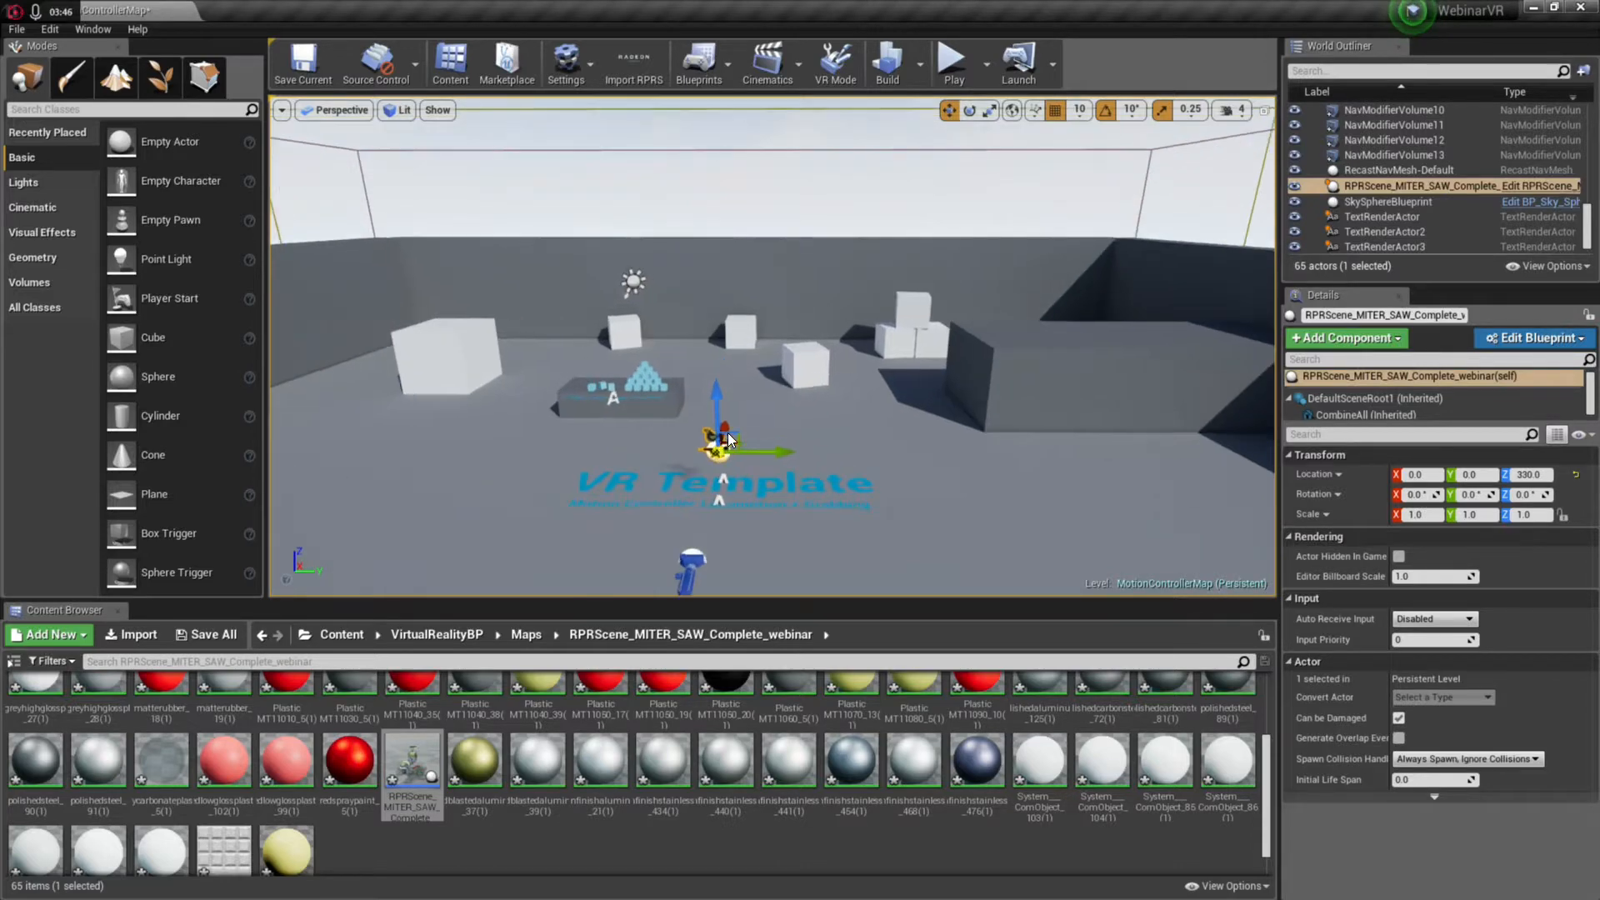
{"action": "scroll", "coordinate": [693, 463], "scroll_direction": "up", "scroll_amount": 1}
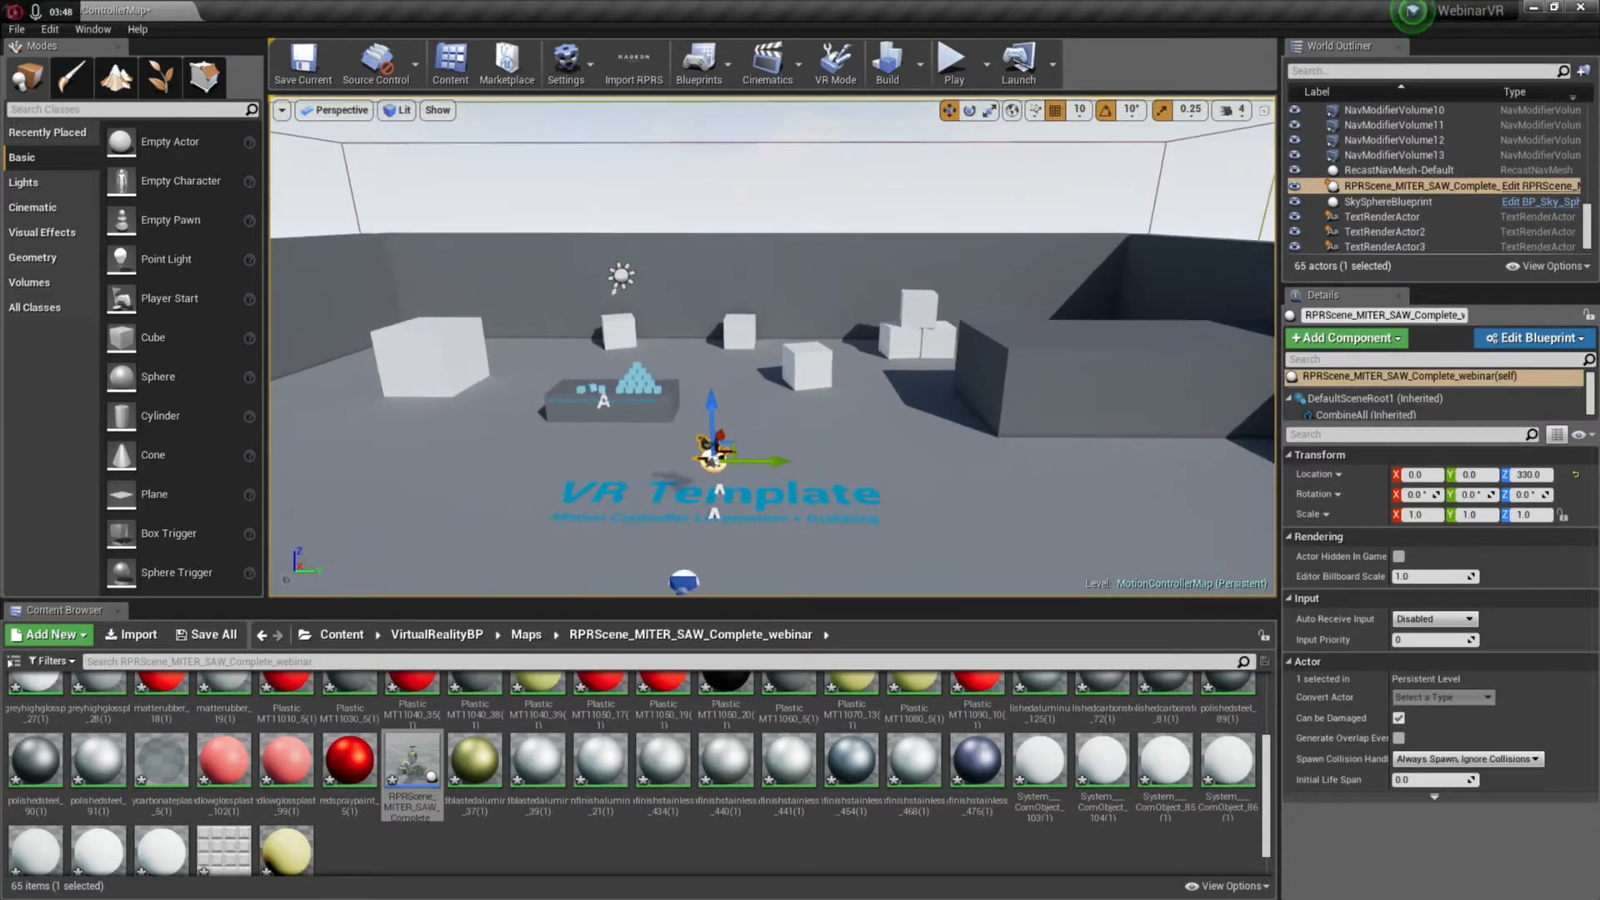
{"action": "scroll", "coordinate": [708, 467], "scroll_direction": "up", "scroll_amount": 2}
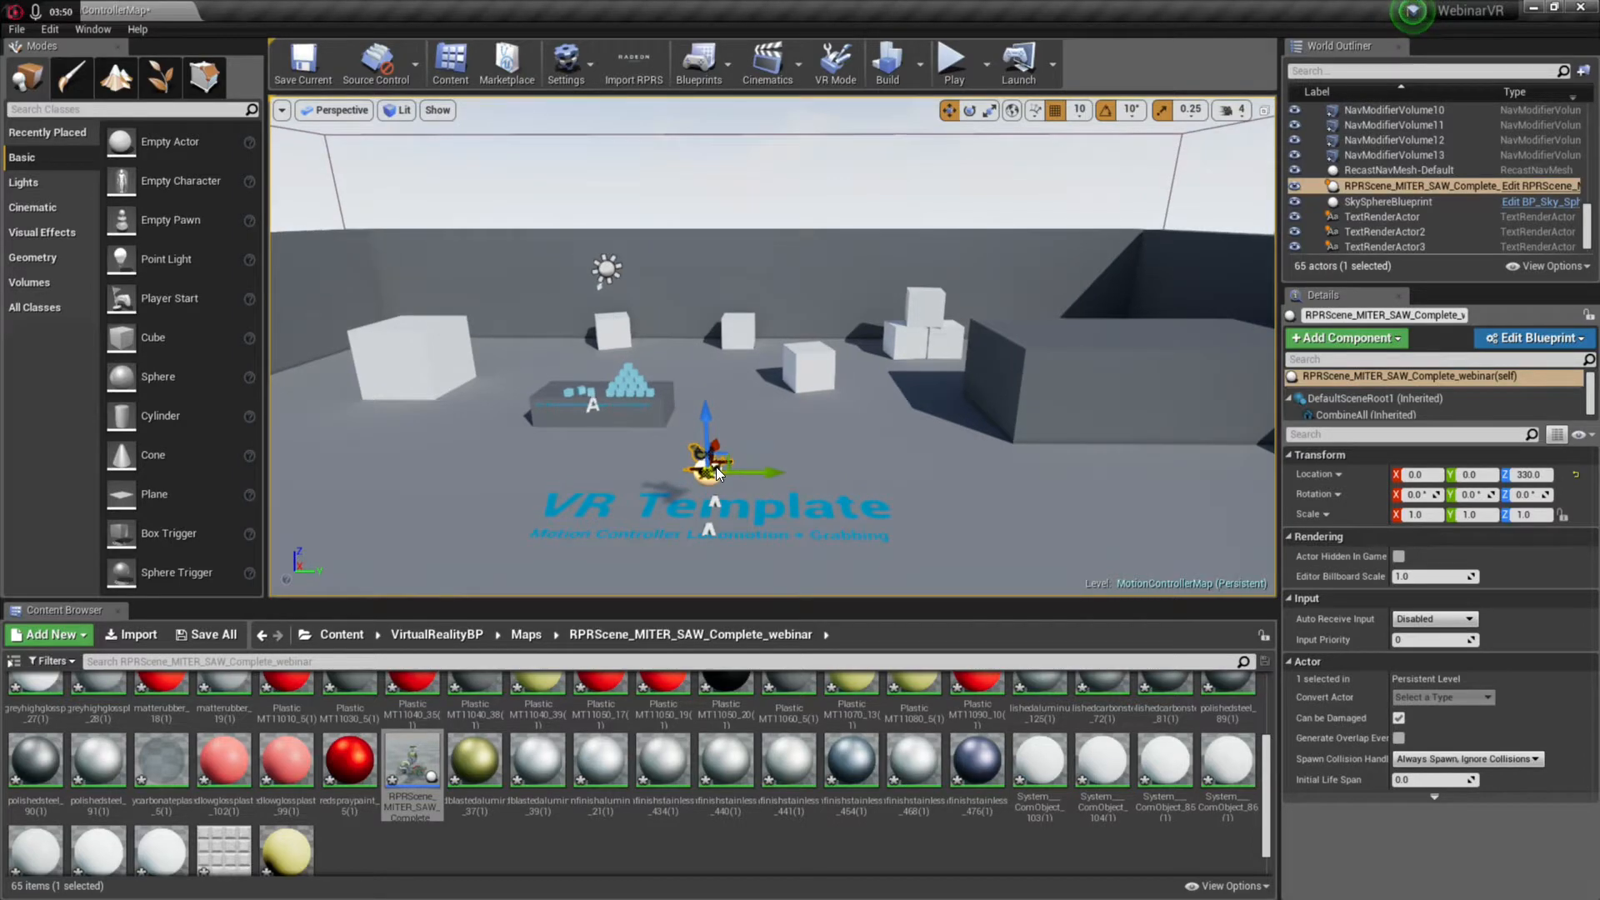
{"action": "mouse_move", "coordinate": [702, 432]}
{"action": "left_mouse_down"}
{"action": "mouse_move", "coordinate": [700, 412]}
{"action": "mouse_move", "coordinate": [697, 451]}
{"action": "left_mouse_up"}
{"action": "scroll", "coordinate": [697, 451], "scroll_direction": "up", "scroll_amount": 2}
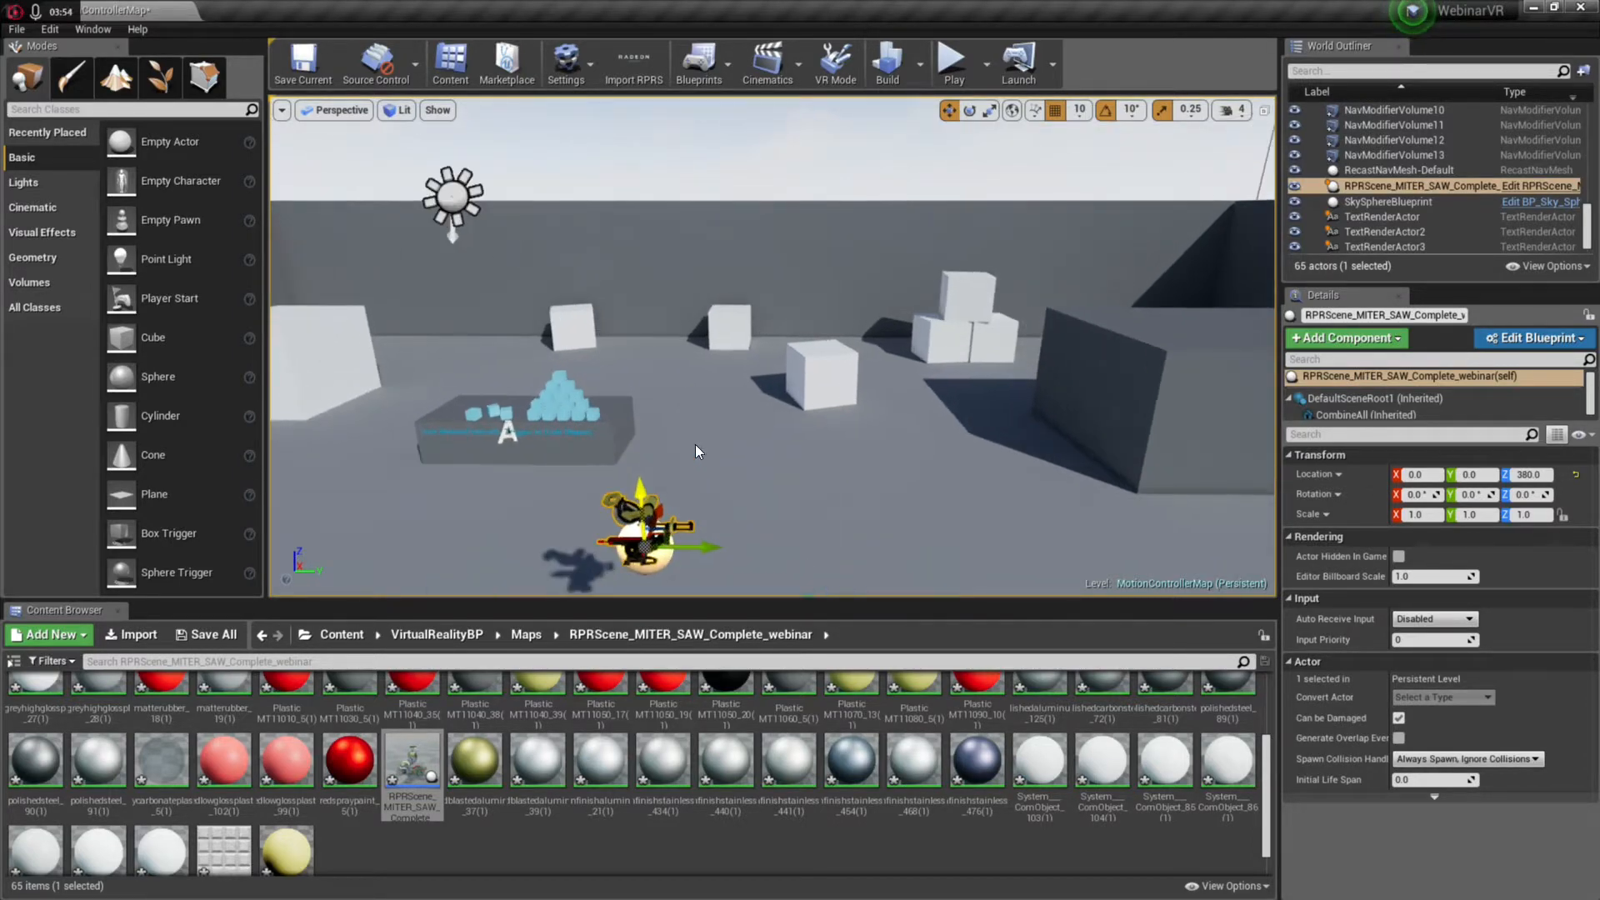
{"action": "left_click_drag", "start_coordinate": [723, 488], "coordinate": [658, 543]}
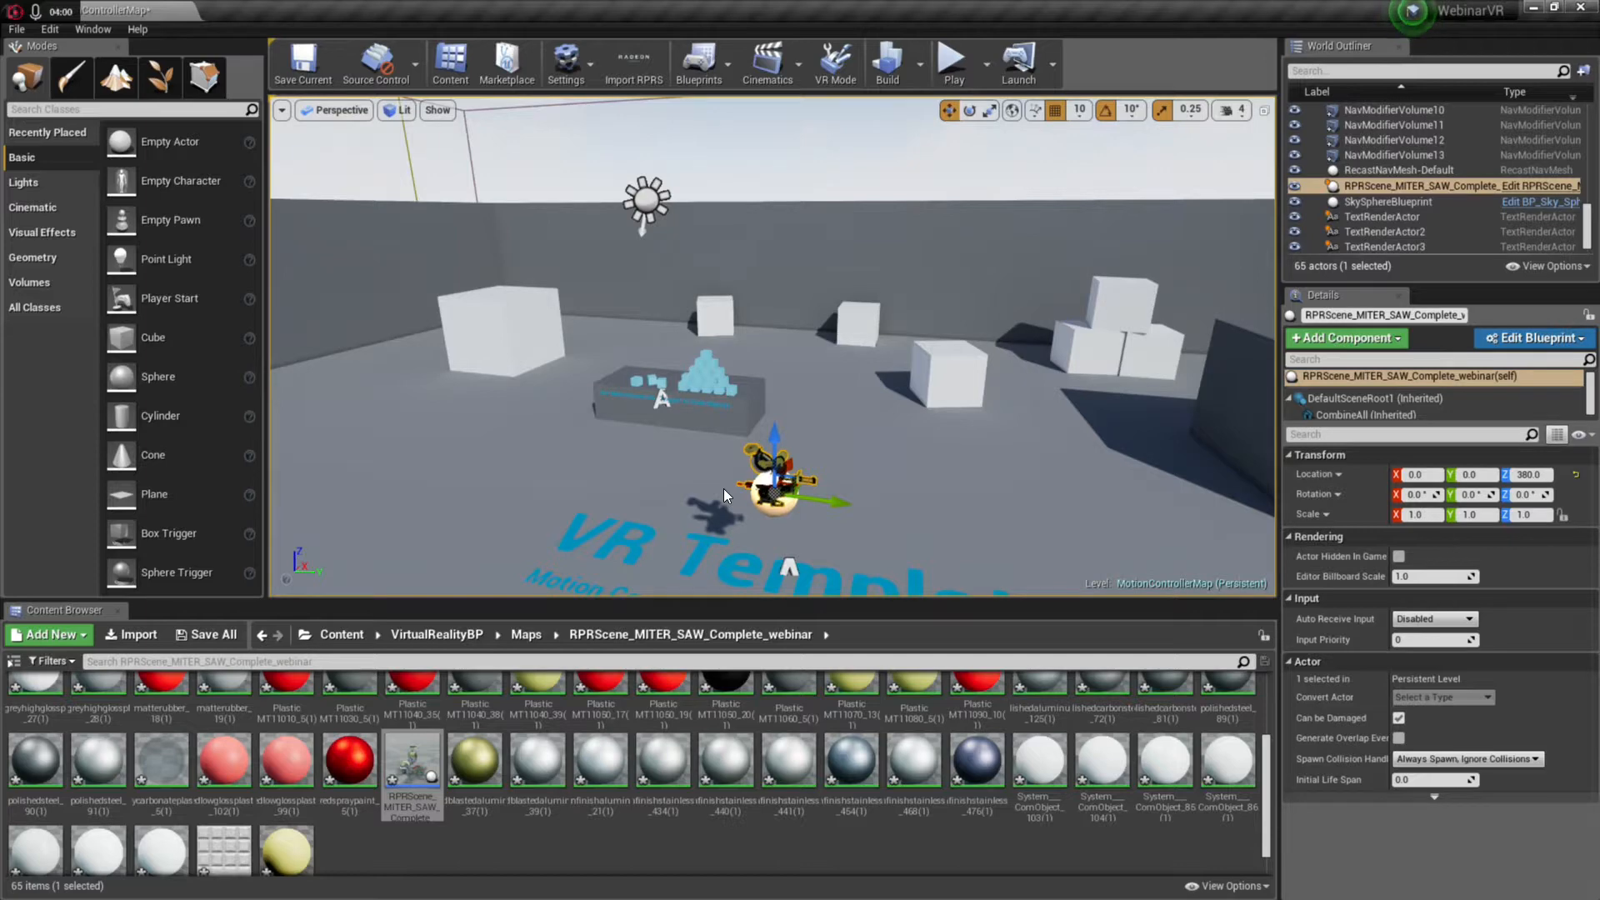
Find the reflection actors and place a Sphere Reflection Capture beside the table of small cubes, at location 360, -850, 250.
{"action": "left_click", "coordinate": [100, 110]}
{"action": "type", "text": "refe"}
{"action": "key", "text": "BackSpace"}
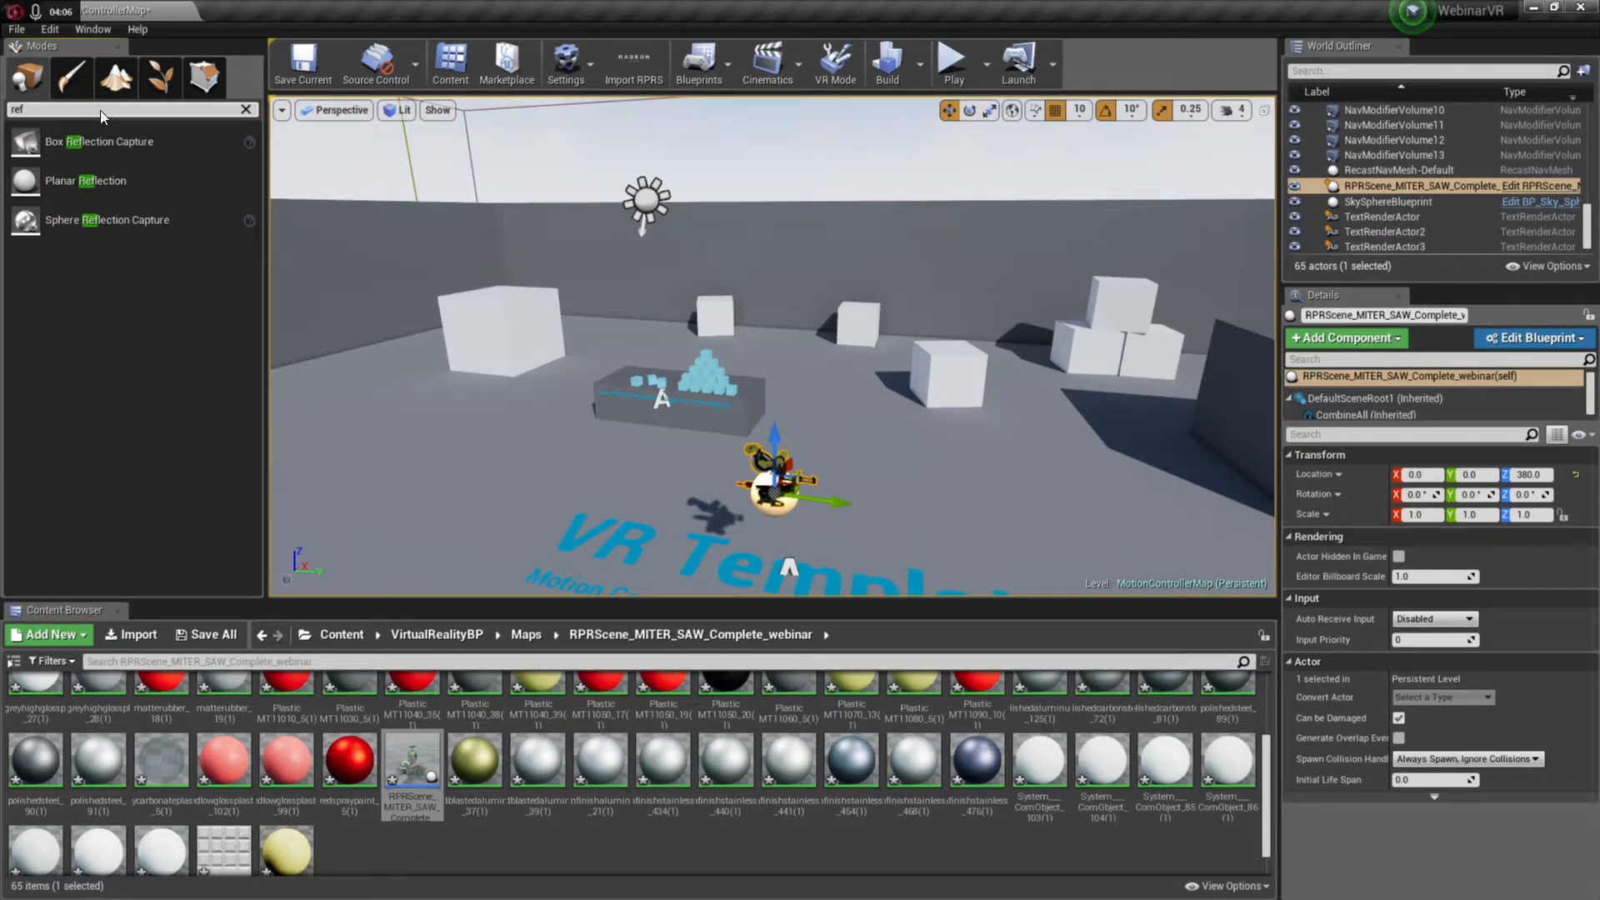
{"action": "type", "text": "lection"}
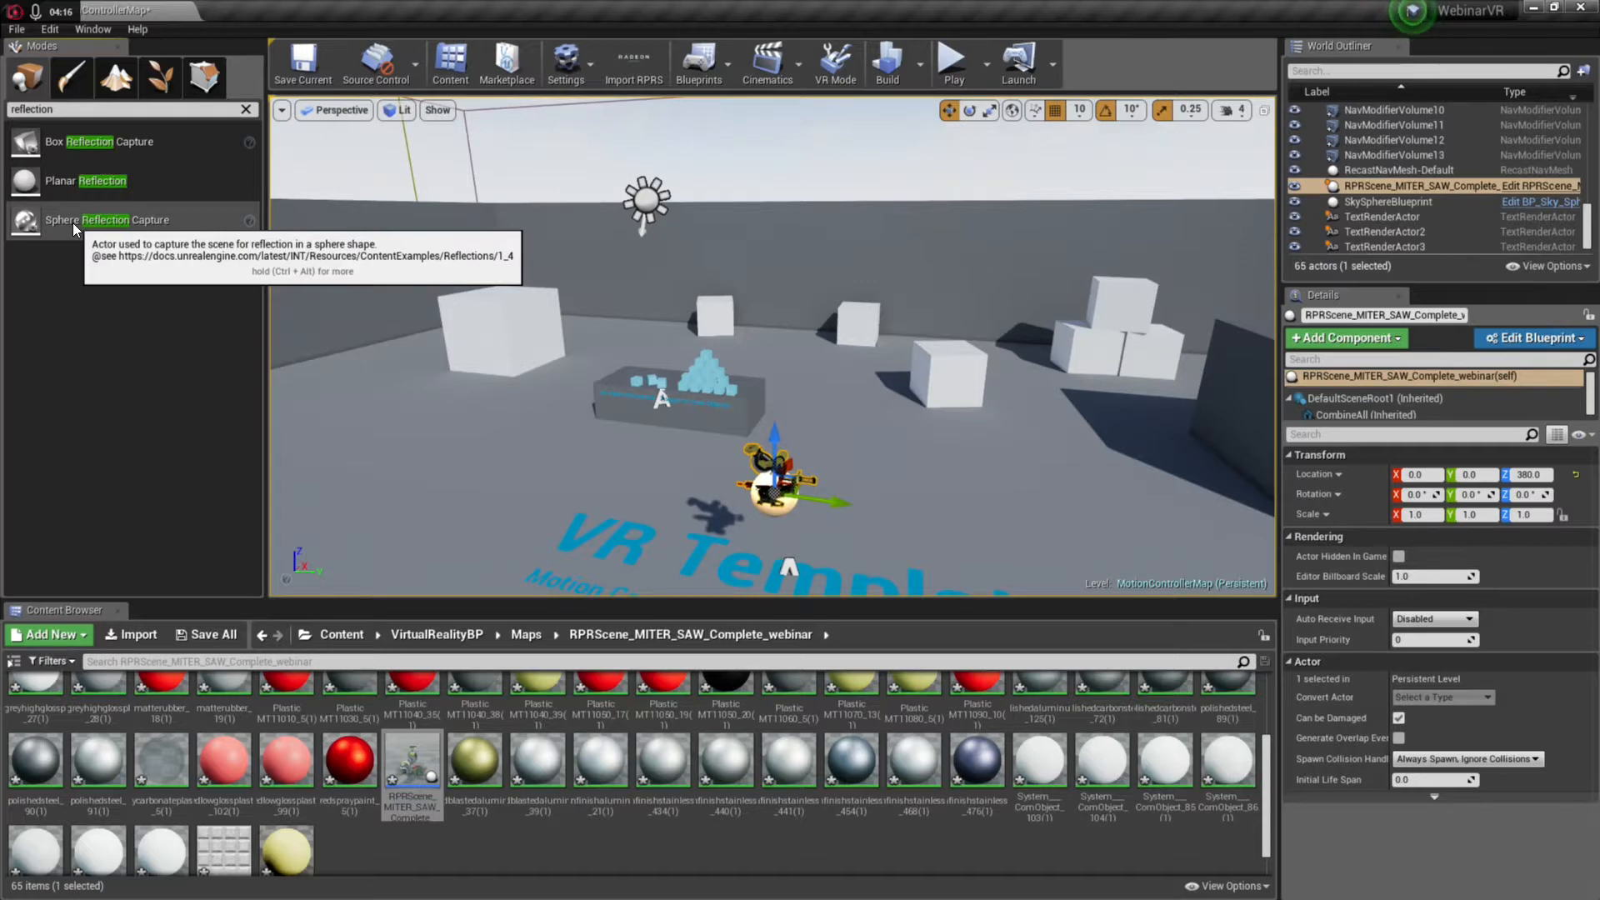
{"action": "left_click_drag", "start_coordinate": [72, 223], "coordinate": [507, 440]}
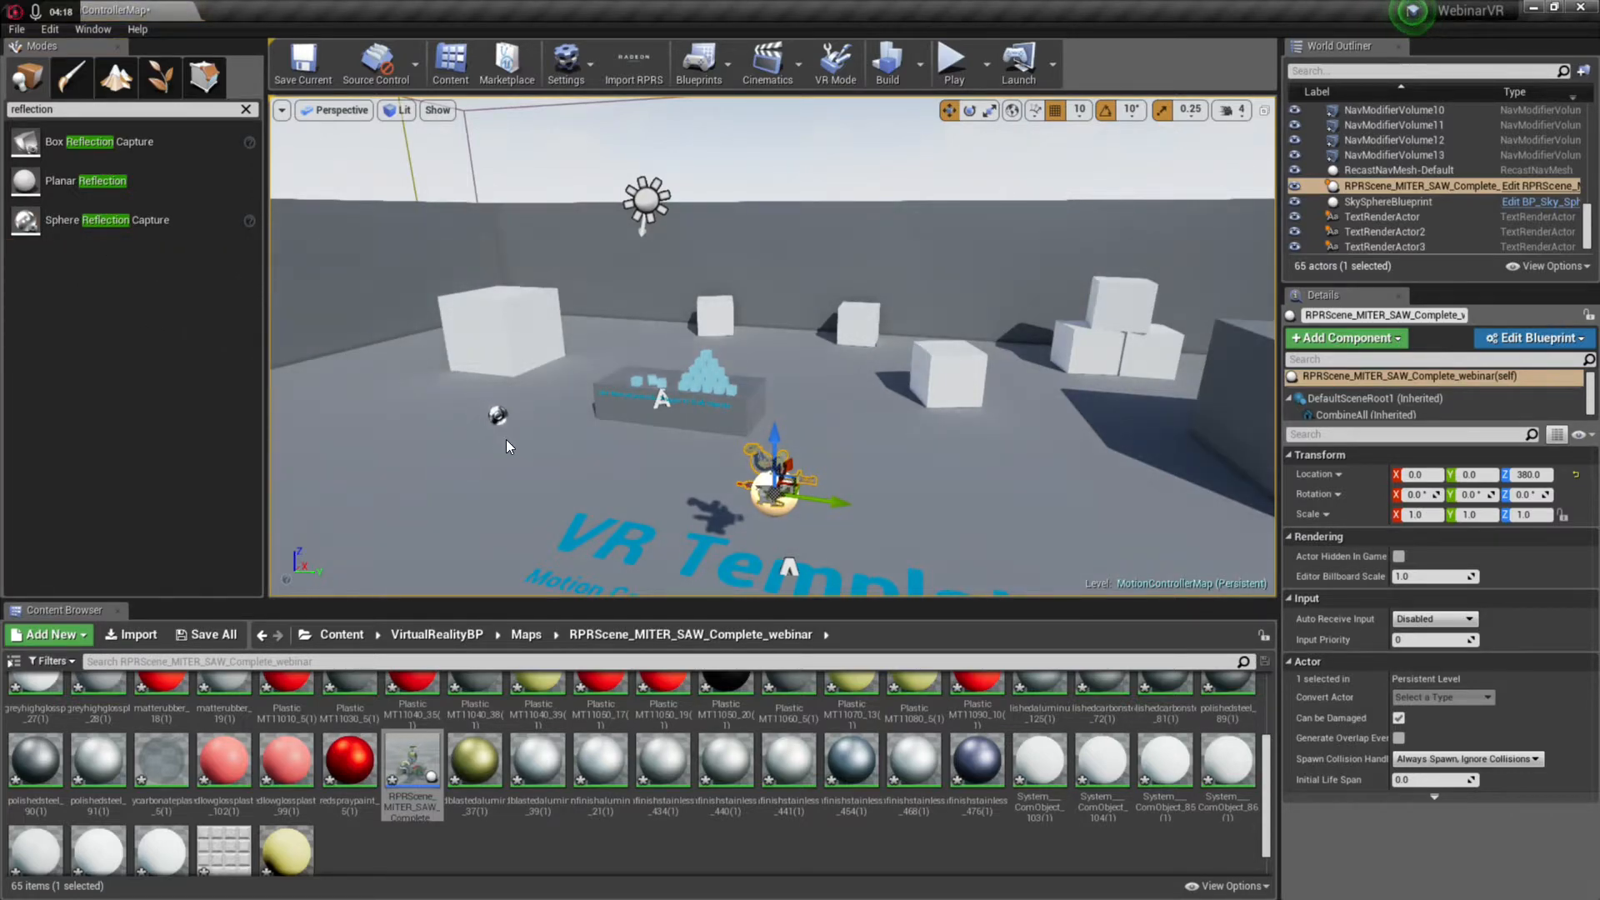
{"action": "mouse_move", "coordinate": [616, 438]}
{"action": "left_mouse_down"}
{"action": "mouse_move", "coordinate": [487, 421]}
{"action": "mouse_move", "coordinate": [822, 480]}
{"action": "mouse_move", "coordinate": [902, 450]}
{"action": "mouse_move", "coordinate": [1023, 438]}
{"action": "mouse_move", "coordinate": [863, 413]}
{"action": "mouse_move", "coordinate": [607, 427]}
{"action": "left_mouse_up"}
{"action": "left_click_drag", "start_coordinate": [515, 445], "coordinate": [470, 431]}
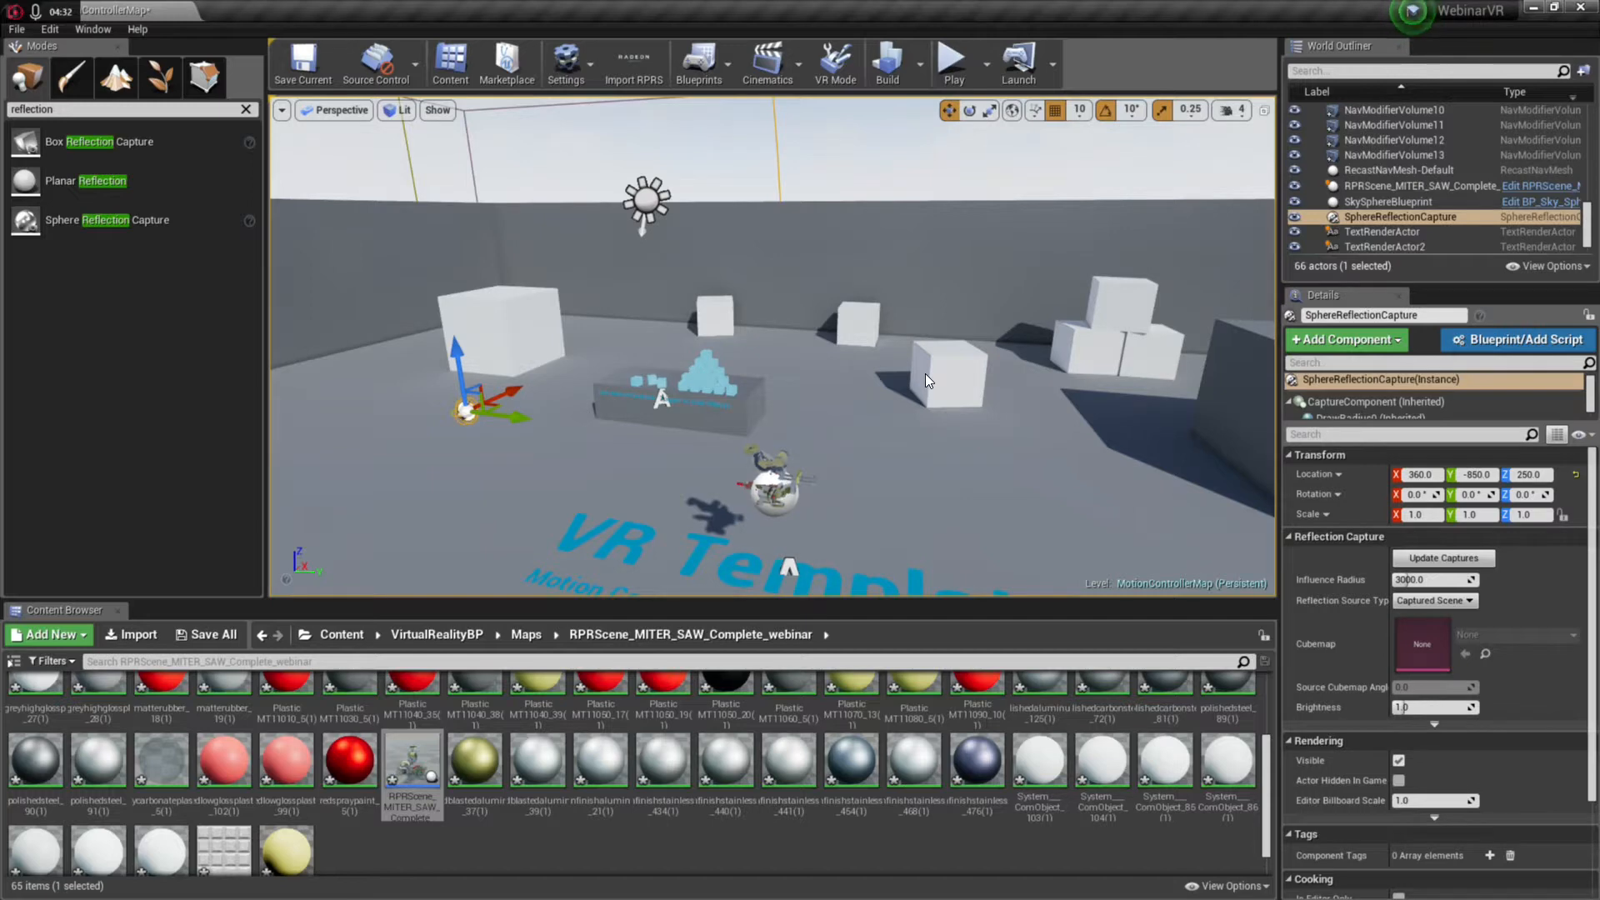
Set the play mode to VR Preview and run the level with the miter saw.
{"action": "left_click", "coordinate": [984, 72]}
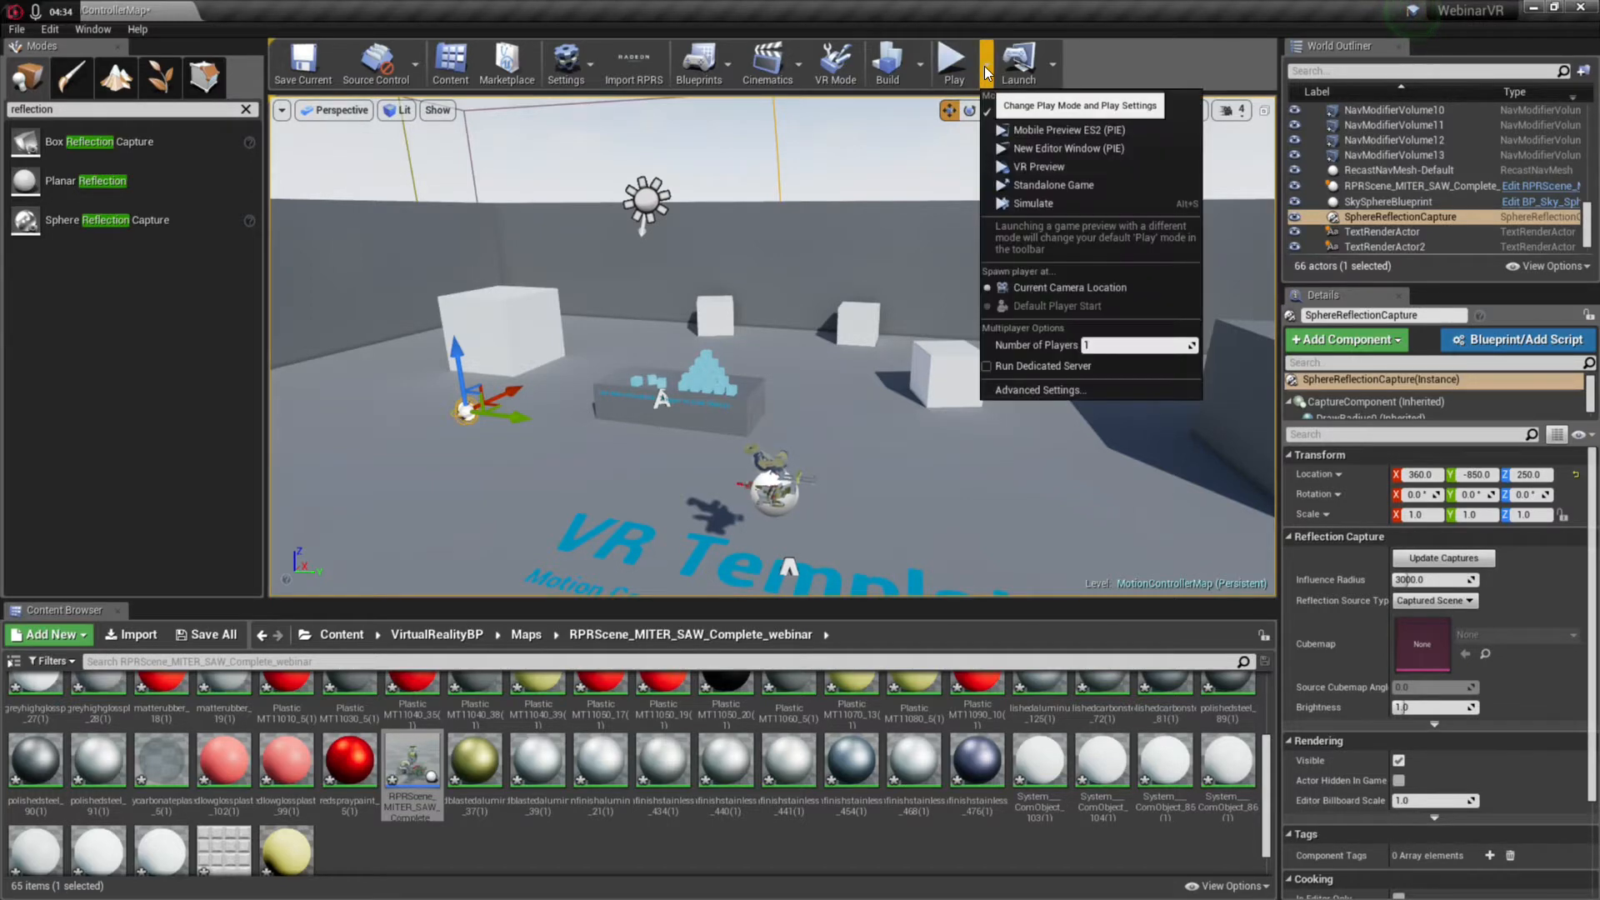
{"action": "left_click", "coordinate": [1021, 168]}
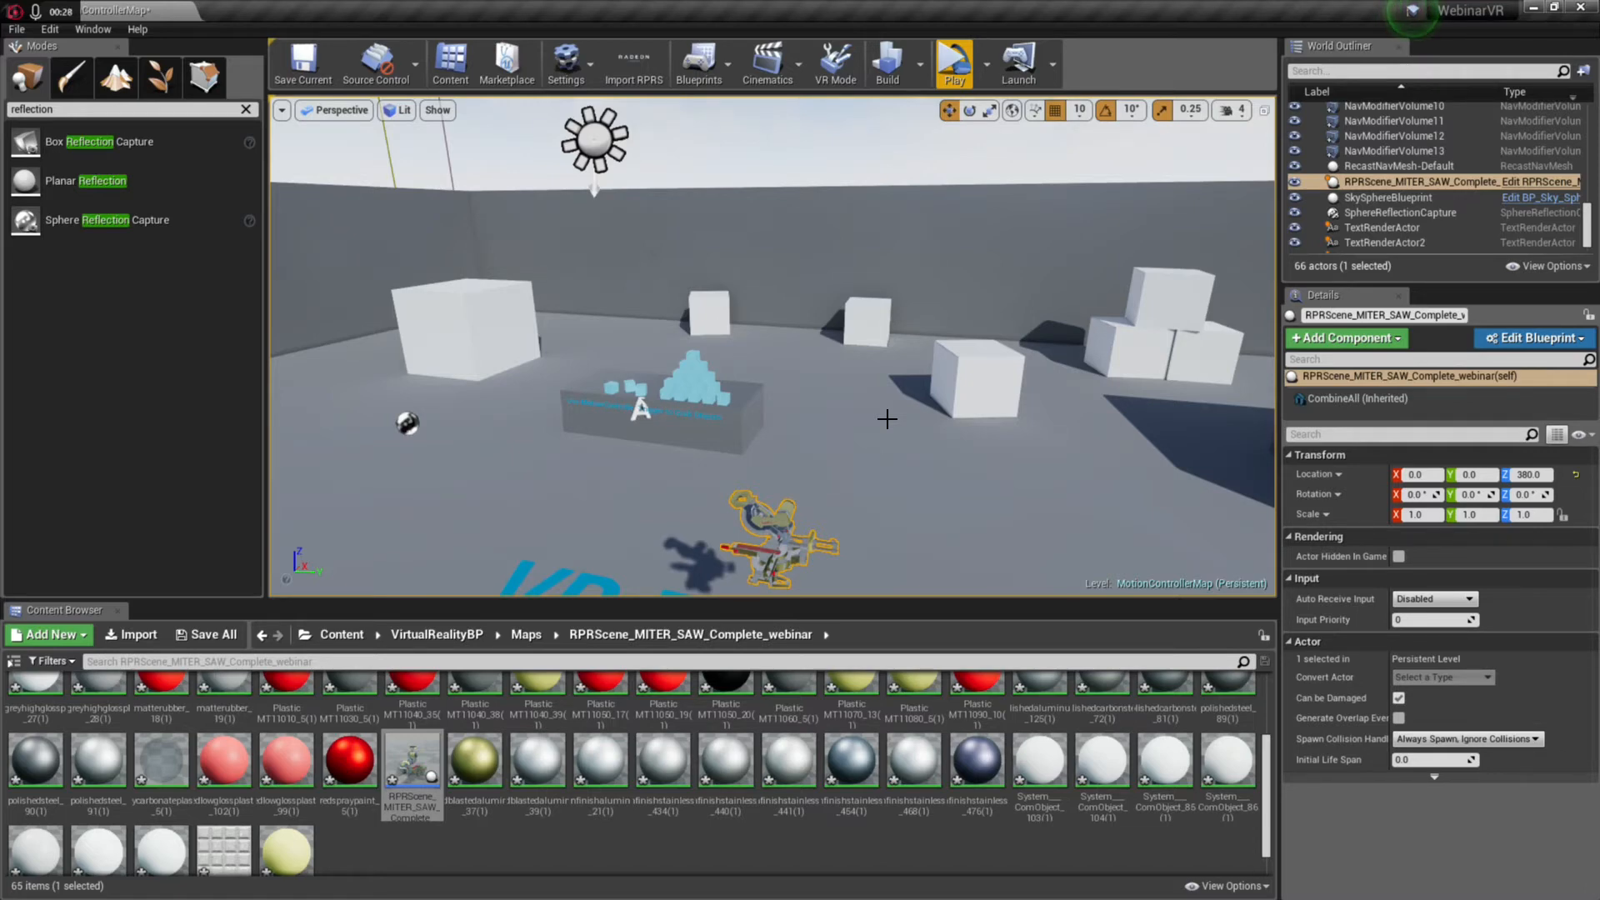
{"action": "left_click", "coordinate": [954, 71]}
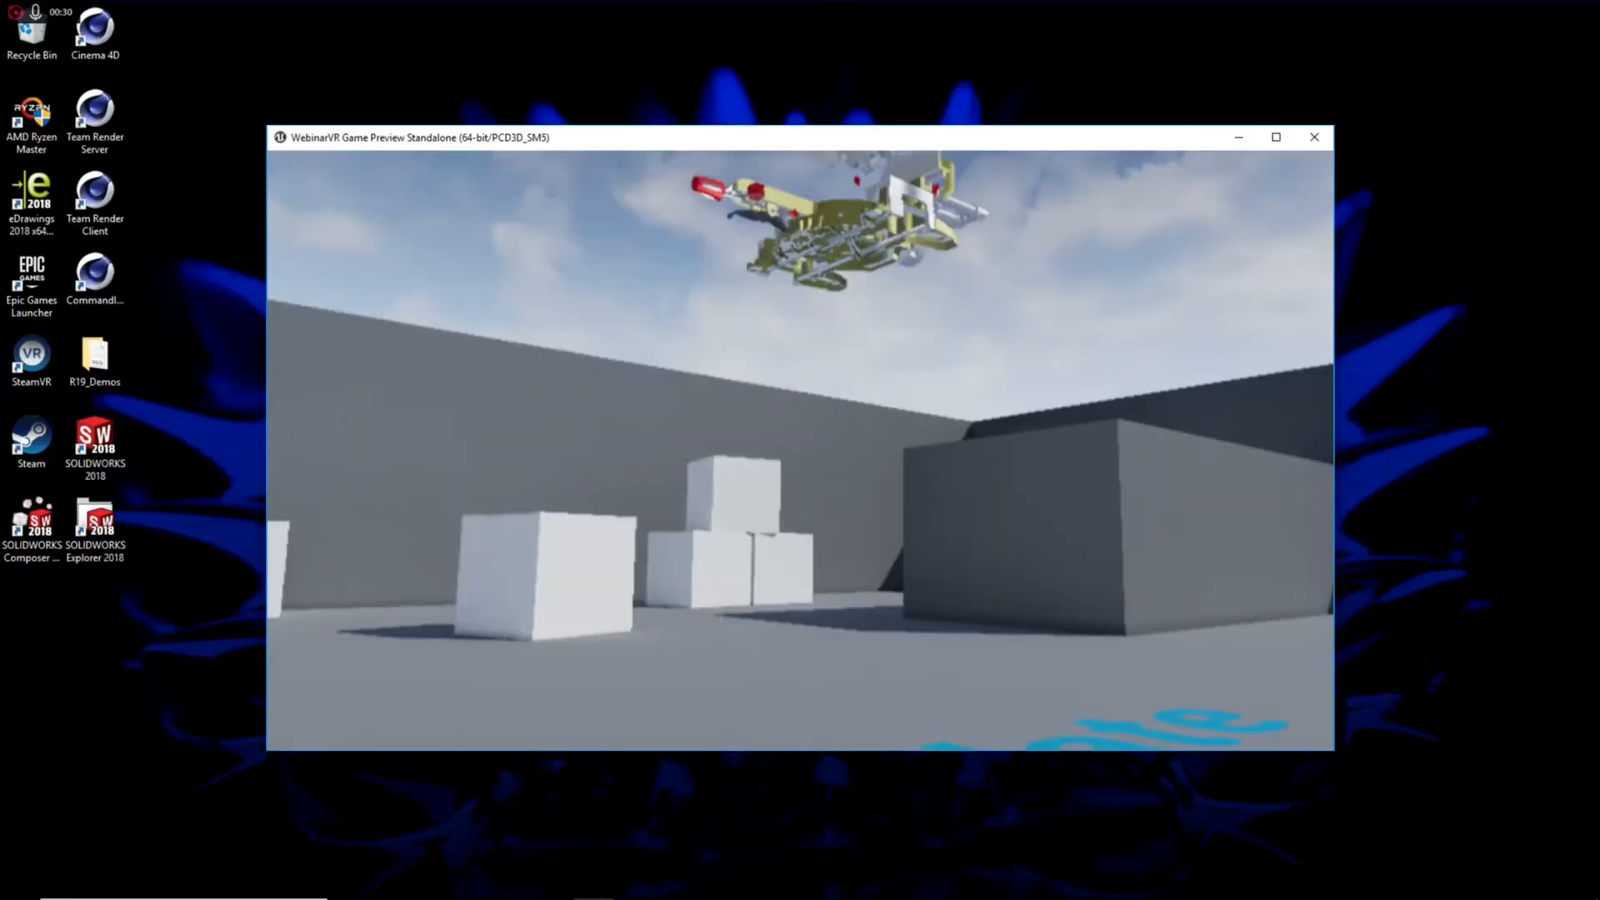